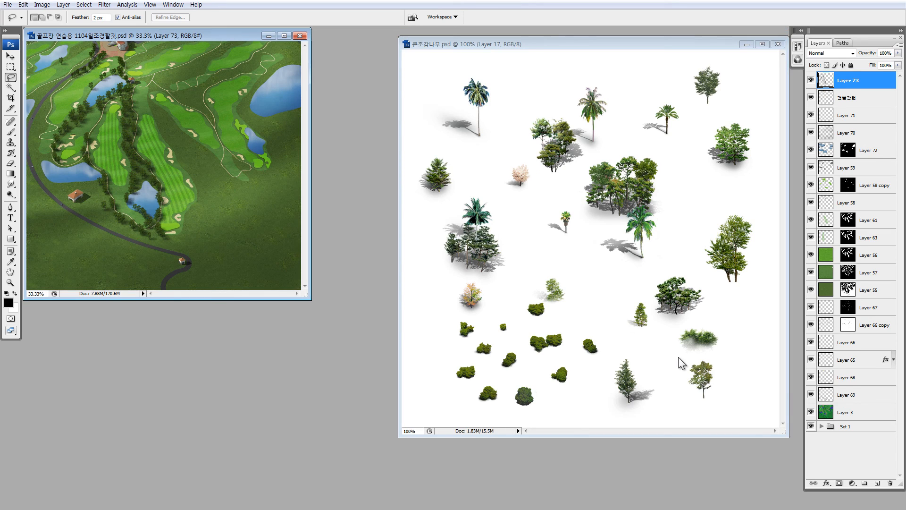
- Copy the autumn-toned tree in the lower right of the tree collection into the golf course image
left_click(678, 356)
key("Return")
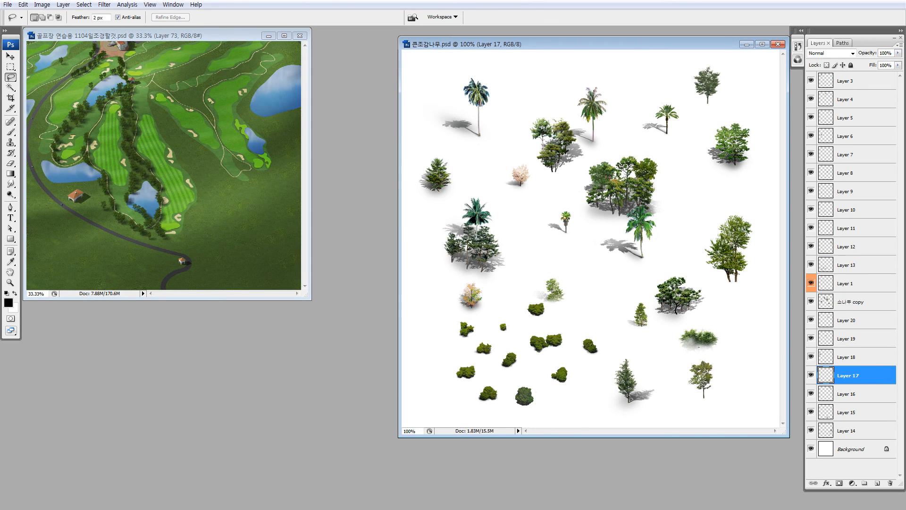
left_click_drag(699, 347, 697, 350)
left_click_drag(701, 378, 234, 167)
key("z")
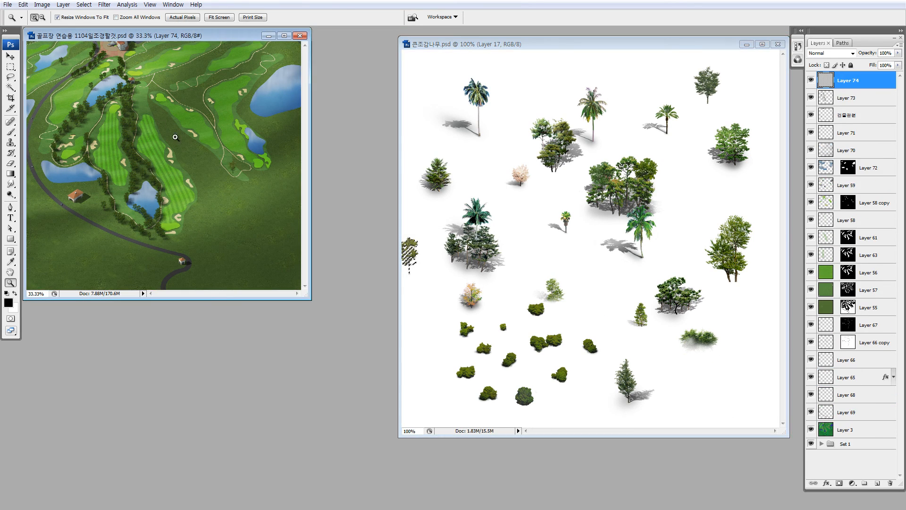
- Position the copied tree on the grass strip between the winding path and the green near the small house
left_click_drag(176, 137, 315, 214)
key("v")
left_click_drag(501, 265, 263, 155)
left_click_drag(366, 275, 415, 373)
left_click_drag(415, 373, 289, 235)
key("z")
left_click_drag(167, 203, 362, 354)
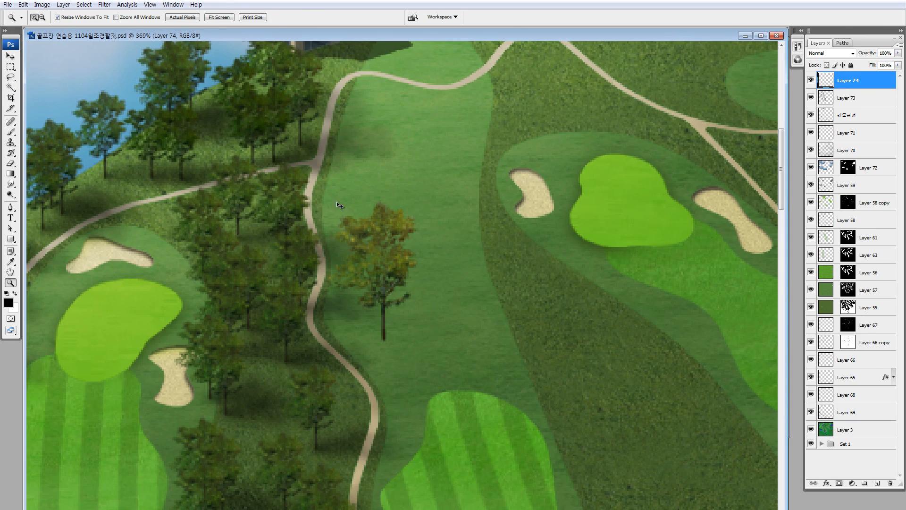
- Scale the tree to about 69% and move it next to the bunker beside the green
key("ctrl+t")
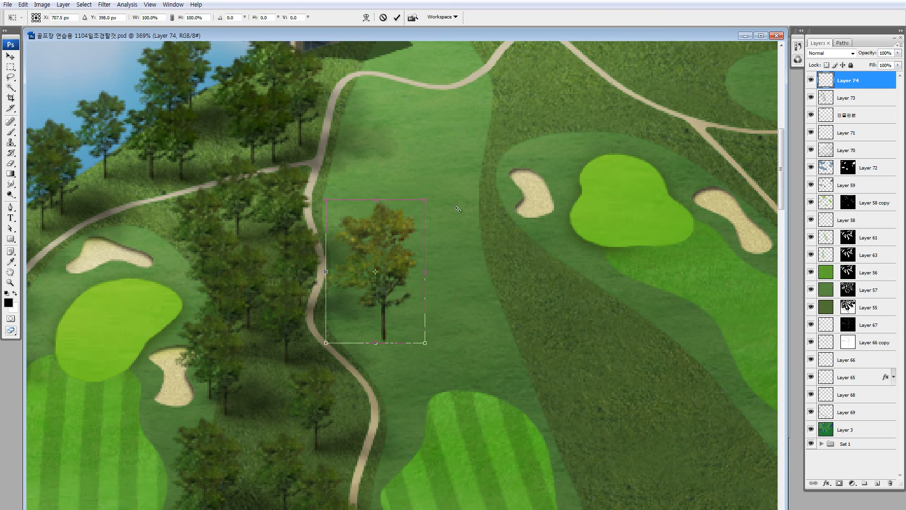
left_click_drag(420, 204, 383, 247)
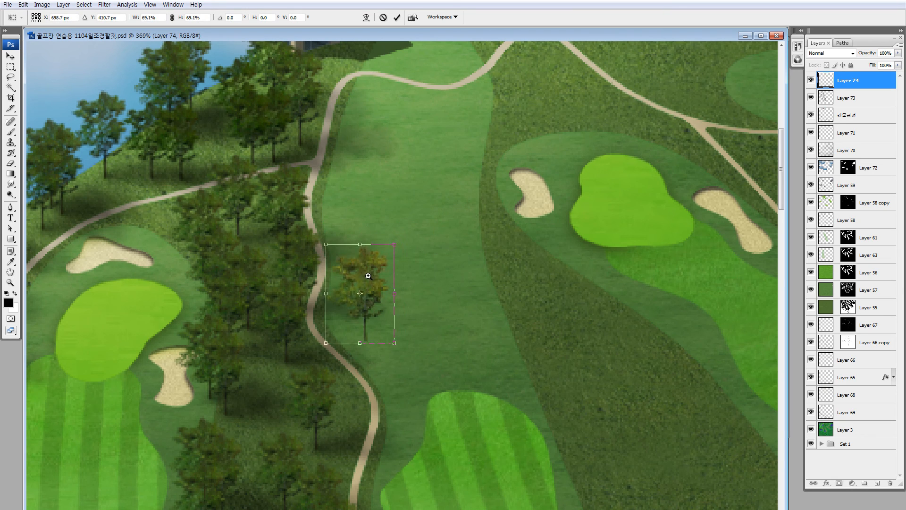
key("Return")
key("z")
key("m")
left_click_drag(199, 164, 613, 445)
mouse_move(448, 326)
left_mouse_down()
mouse_move(604, 229)
mouse_move(588, 260)
left_mouse_up()
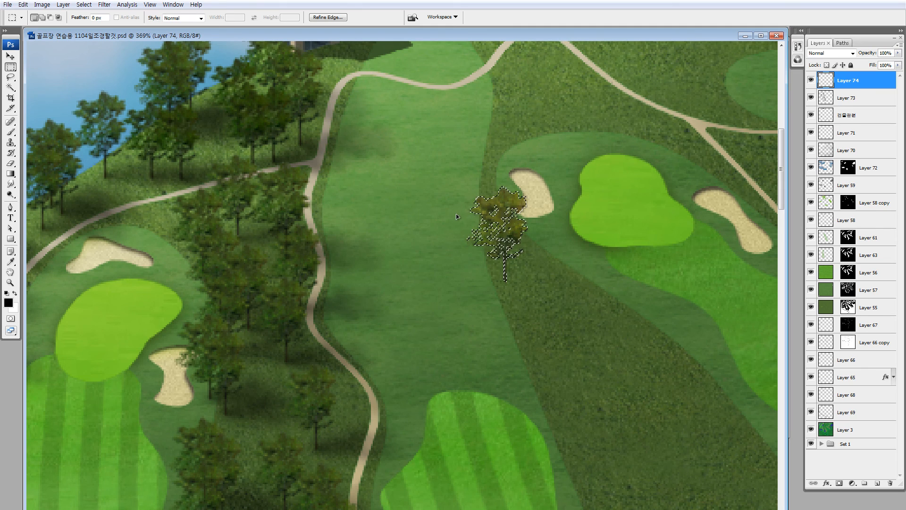
- Deselect the tree, then lower its brightness and raise its contrast with Brightness/Contrast
key("ctrl+d")
key("alt+i")
key("a")
key("c")
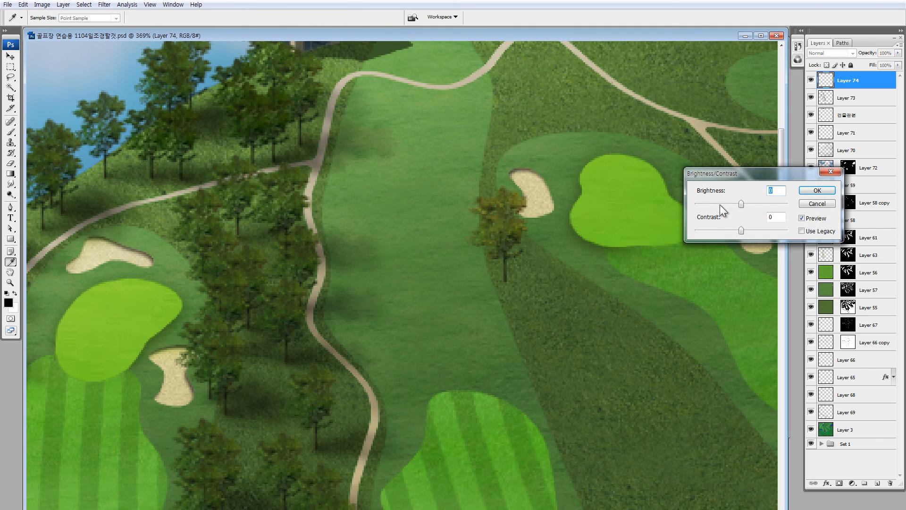
left_click(719, 205)
left_click(817, 190)
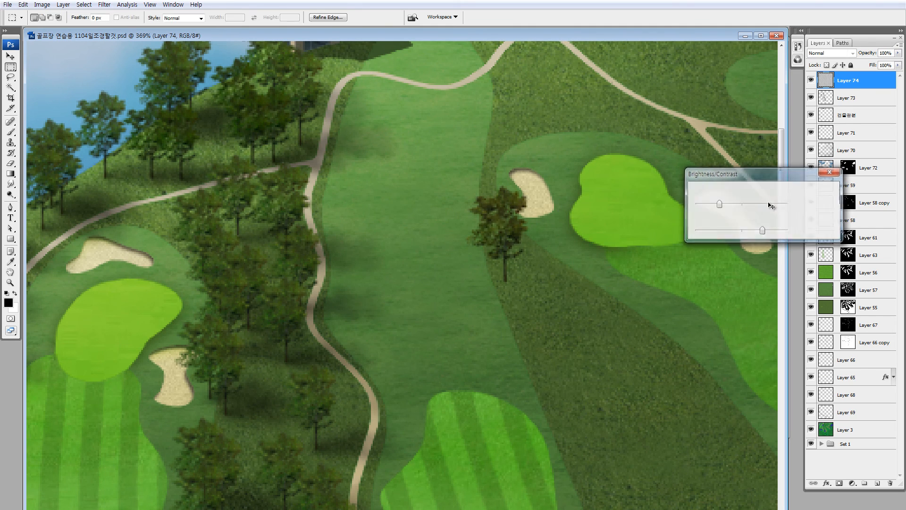
- Shift the tree's midtones toward green by +38 with Color Balance
key("ctrl+b")
left_click(686, 245)
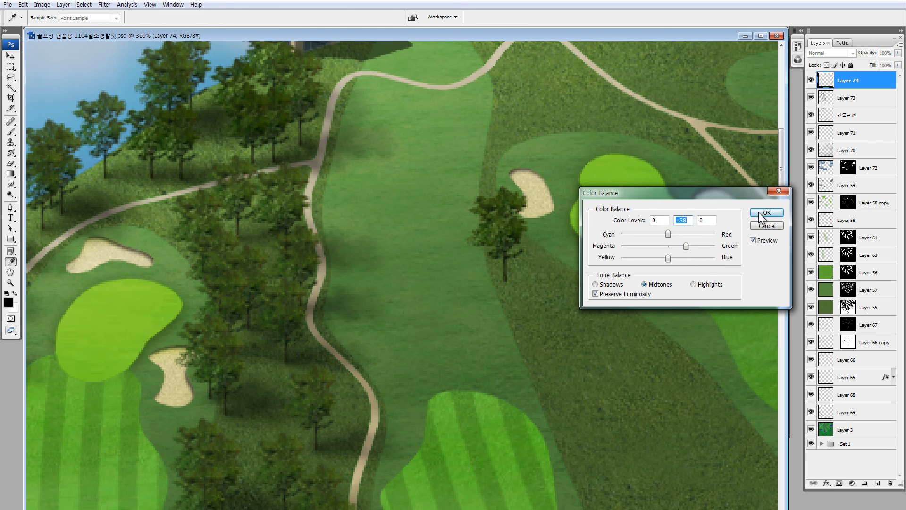
key("Return")
key("m")
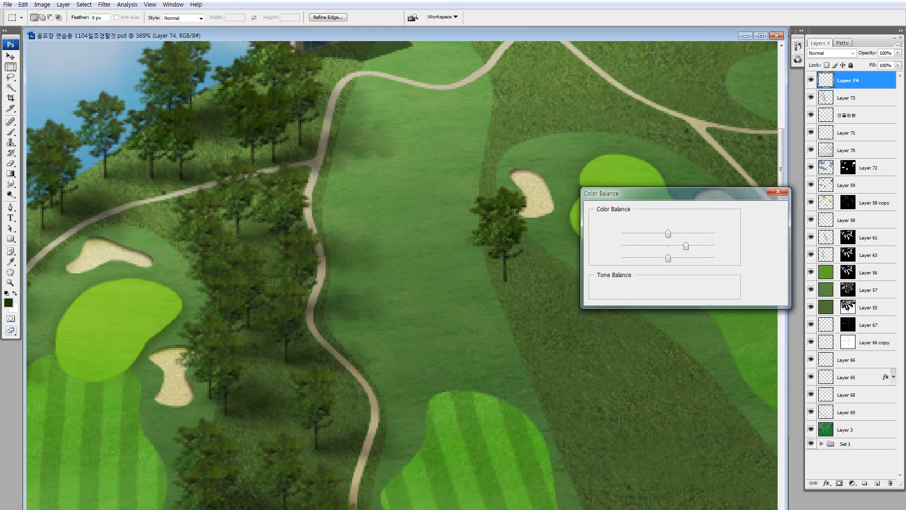
left_click(639, 241)
key("Return")
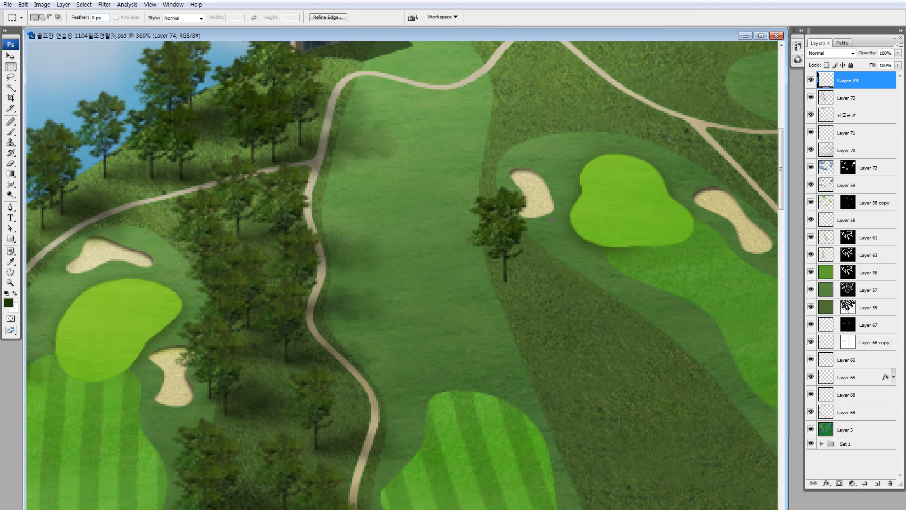
- Select the tree, move it to the path junction near the small house, and scale it down
left_click(560, 232)
left_click_drag(510, 266, 409, 298)
key("ctrl+minus")
key("ctrl+minus")
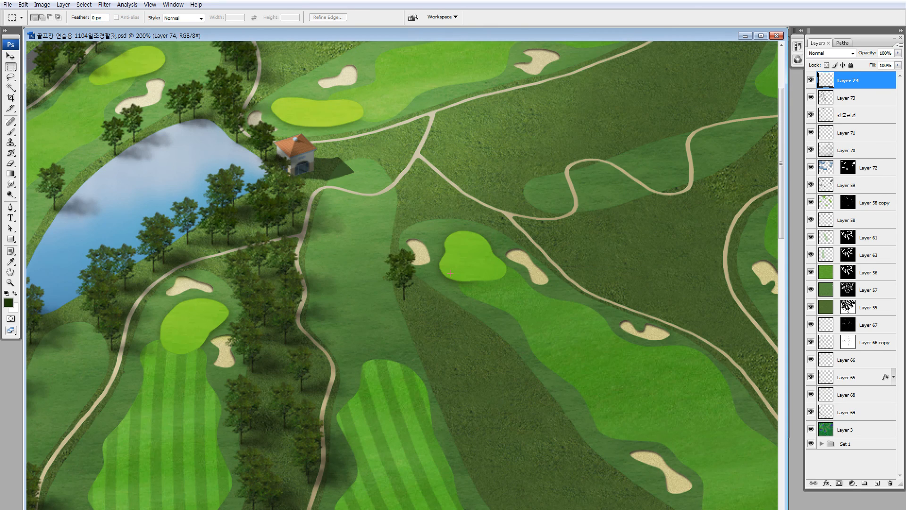
key("ctrl+z")
left_click_drag(472, 301, 450, 142)
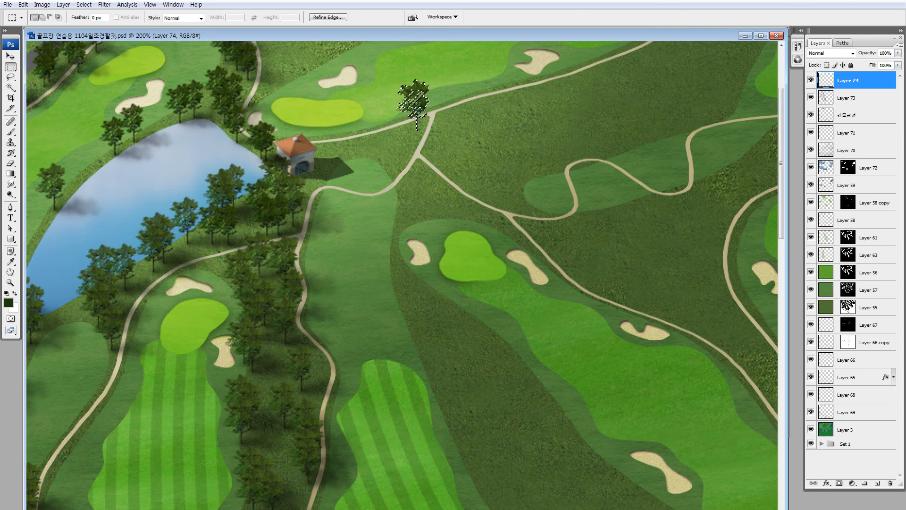
left_click_drag(422, 270, 340, 392)
left_click_drag(367, 255, 370, 331)
key("ctrl+t")
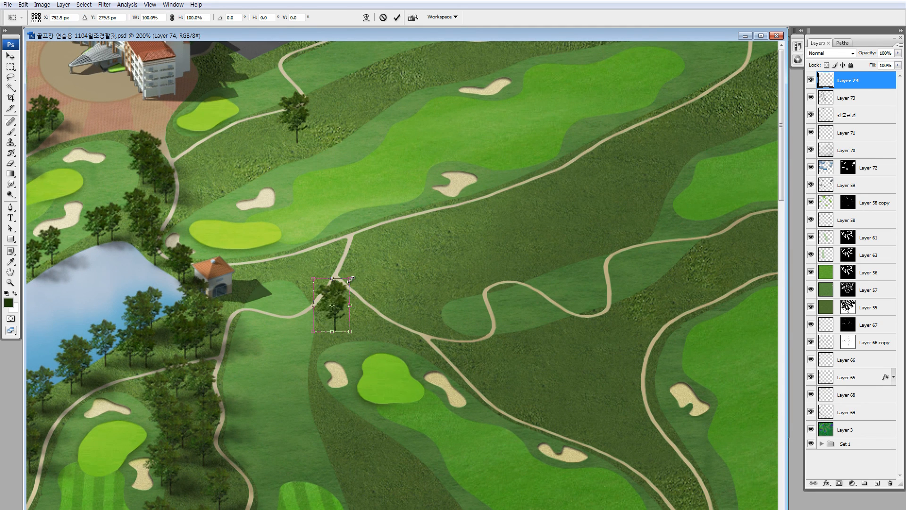
left_click_drag(351, 280, 329, 334)
key("Return")
- Place copies of the tree past the bunker and down the upper part of the rough between the two fairways
left_click_drag(329, 345, 323, 422)
left_click_drag(357, 449, 360, 358)
mouse_move(360, 358)
left_mouse_down()
mouse_move(348, 367)
mouse_move(357, 372)
left_mouse_up()
left_click_drag(358, 372, 405, 374)
mouse_move(405, 373)
left_mouse_down()
mouse_move(396, 378)
mouse_move(403, 387)
left_mouse_up()
left_click_drag(404, 387, 321, 160)
left_click(366, 300, "alt")
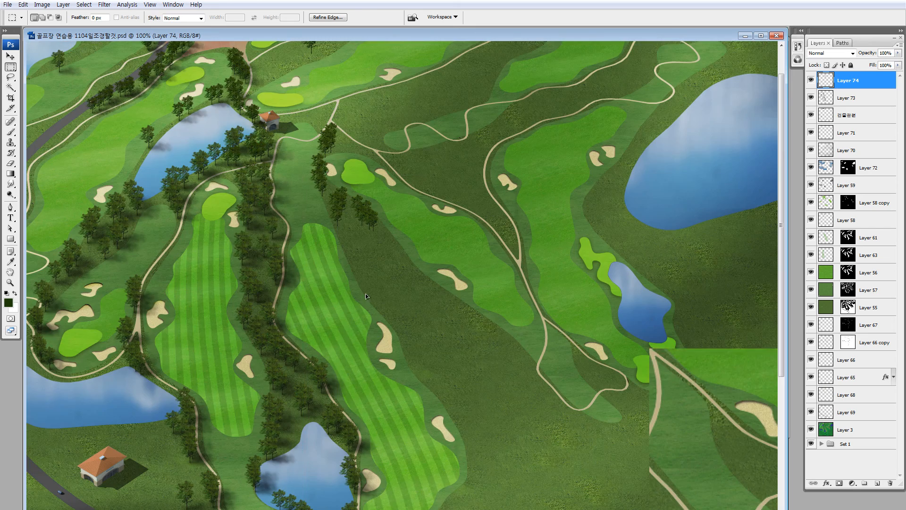
left_click_drag(455, 283, 439, 291)
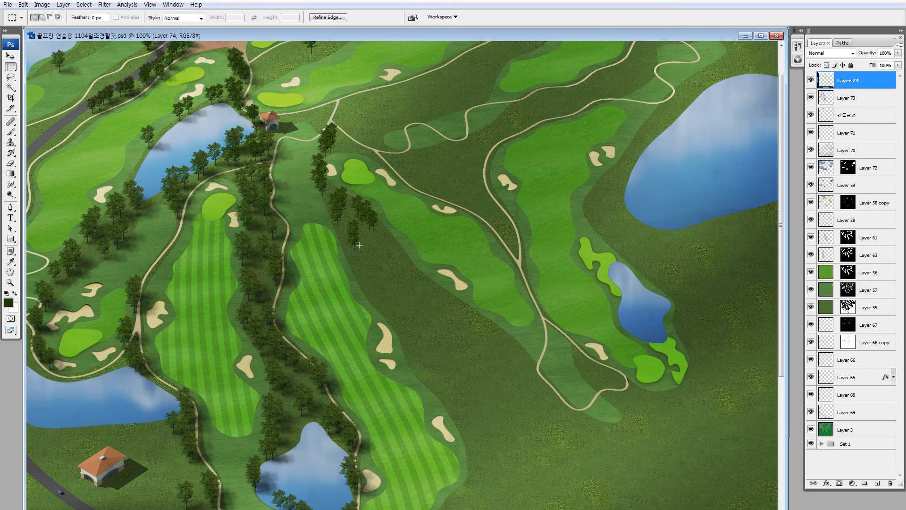
- Check the selection around the newest tree copy in Quick Mask mode
key("q")
key("q")
left_click_drag(576, 321, 588, 323)
key("ctrl+z")
left_click_drag(354, 232, 367, 249)
key("ctrl+z")
key("q")
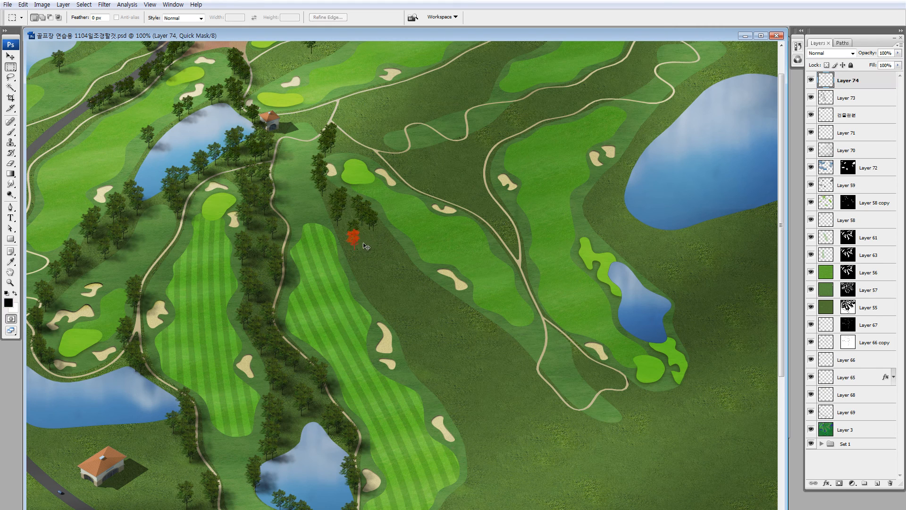
key("q")
- Duplicate the tree further down the rough between the striped fairway and the neighbouring fairway
left_click_drag(364, 249, 402, 266)
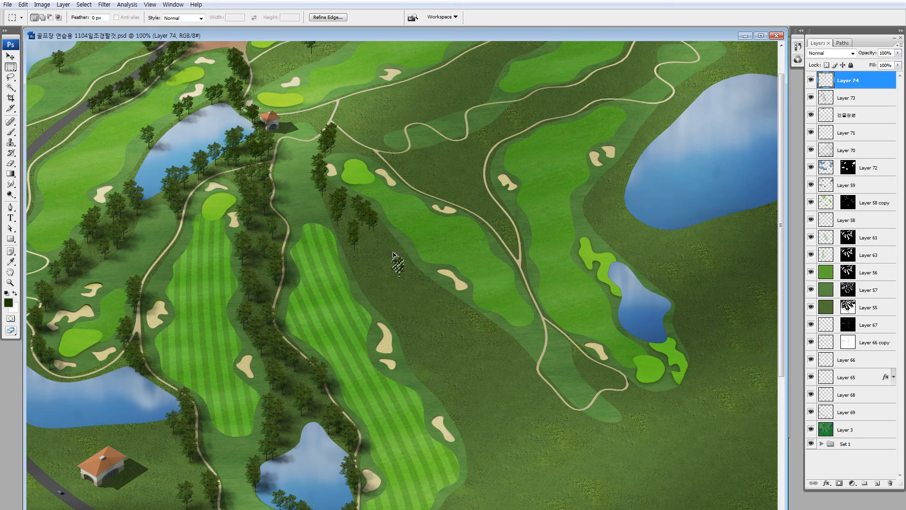
left_click_drag(569, 360, 626, 357)
left_click_drag(447, 253, 378, 263)
left_click_drag(638, 446, 610, 391)
mouse_move(627, 439)
left_mouse_down()
mouse_move(648, 426)
mouse_move(635, 452)
mouse_move(616, 429)
left_mouse_up()
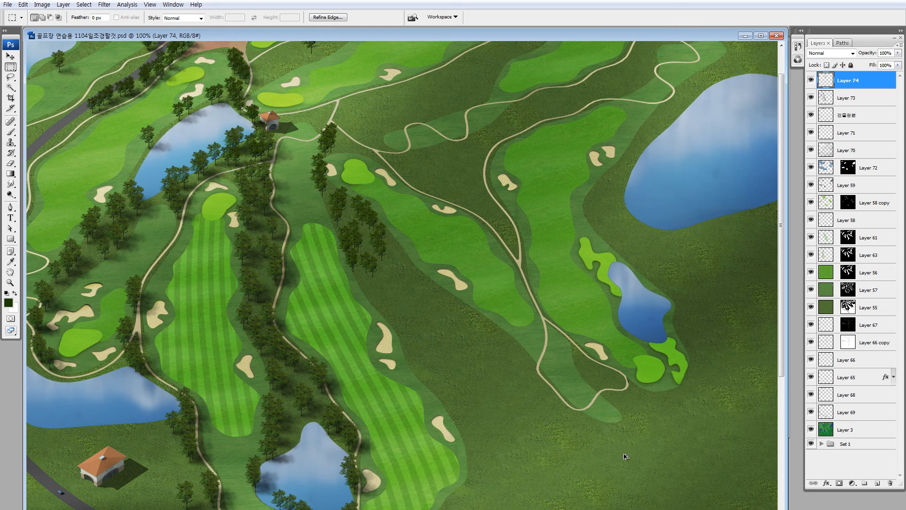
left_click_drag(666, 453, 588, 302)
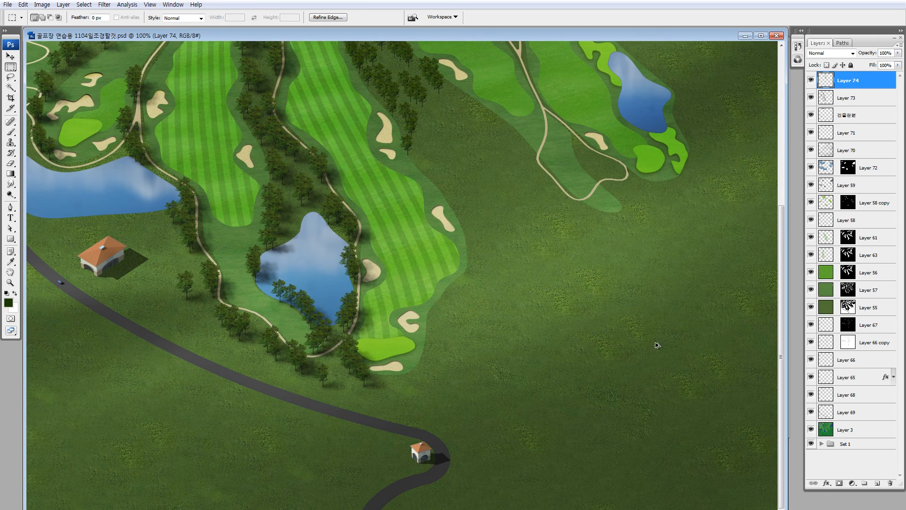
- Extend the tree copies along the lower end of the neighbouring fairway and beside the striped fairway's bunkers
scroll(661, 354, "up", 3)
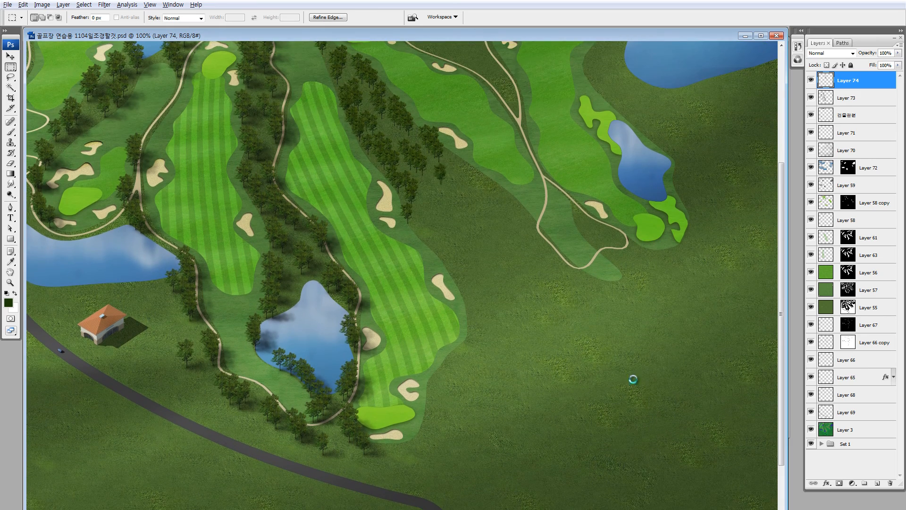
left_click_drag(636, 392, 645, 389)
left_click_drag(645, 390, 662, 374)
left_click_drag(662, 374, 672, 375)
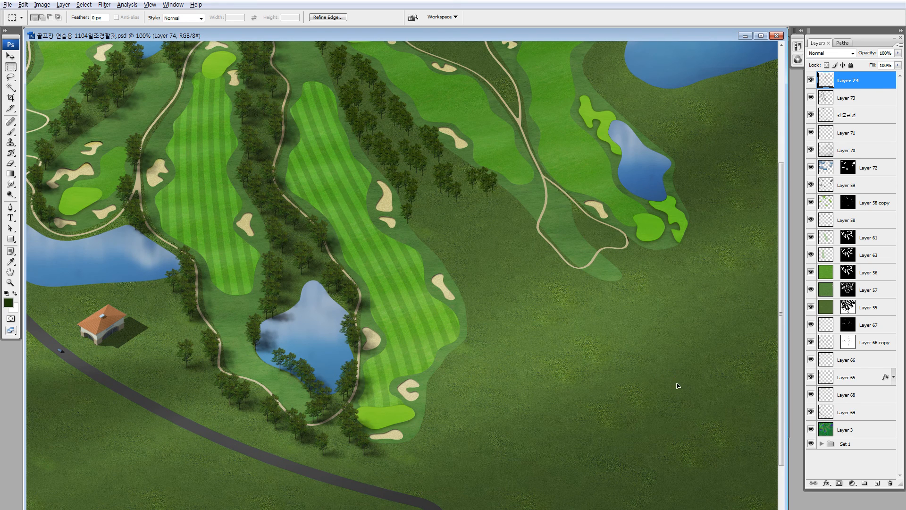
left_click_drag(615, 404, 594, 477)
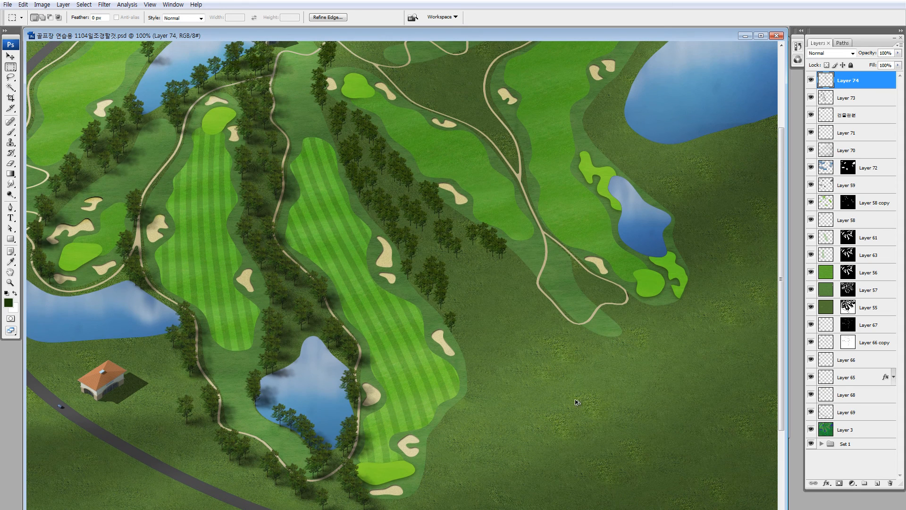
- Add tree copies across the open rough and along the outside of the looping path
left_click_drag(571, 433, 589, 390)
left_click_drag(598, 382, 610, 391)
left_click_drag(598, 422, 552, 333)
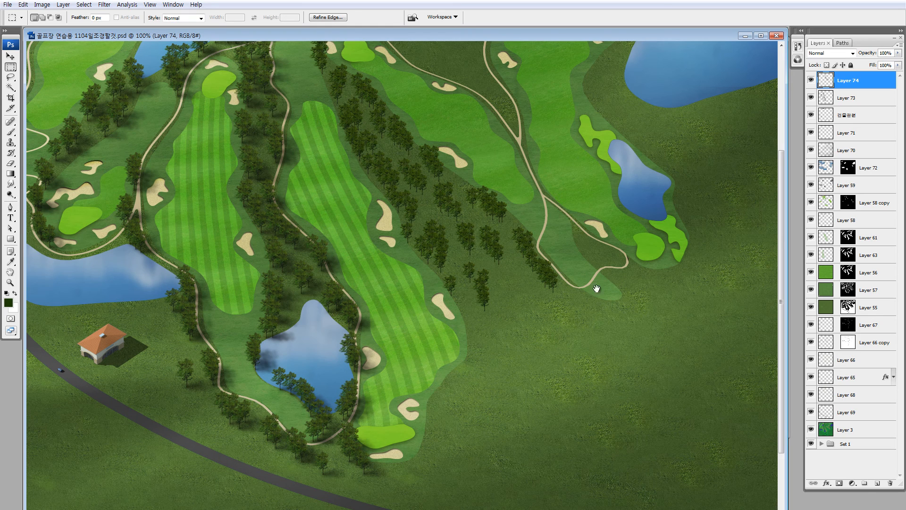
left_click_drag(597, 289, 535, 386)
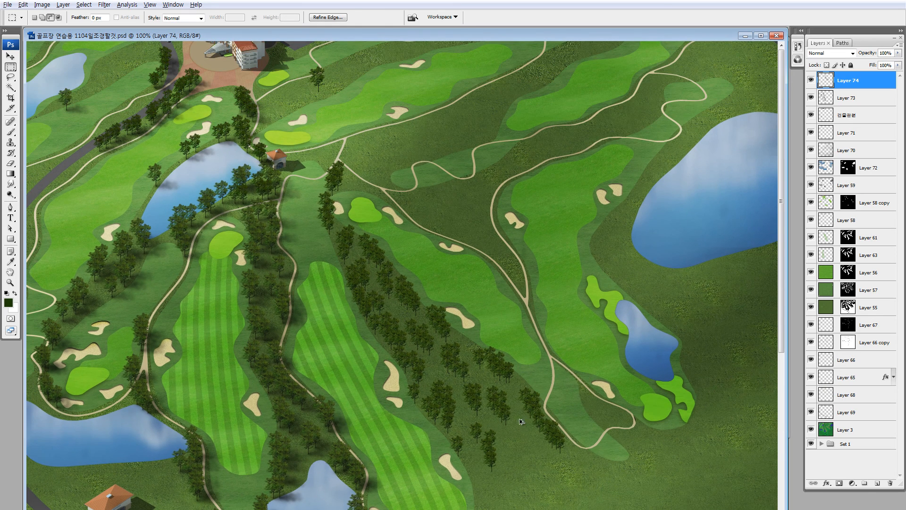
left_click_drag(521, 421, 586, 330)
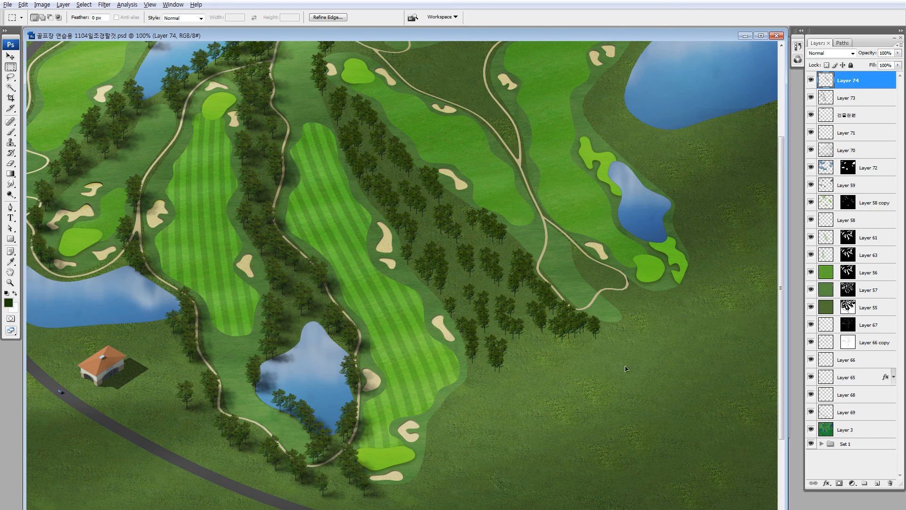
- Place tree copies along the lower outer edge of the striped fairway
left_click_drag(626, 368, 575, 385)
left_click_drag(575, 385, 572, 397)
left_click_drag(571, 397, 535, 418)
- Scale down the selected tree copy beside the upper path junction
left_click_drag(559, 323, 601, 454)
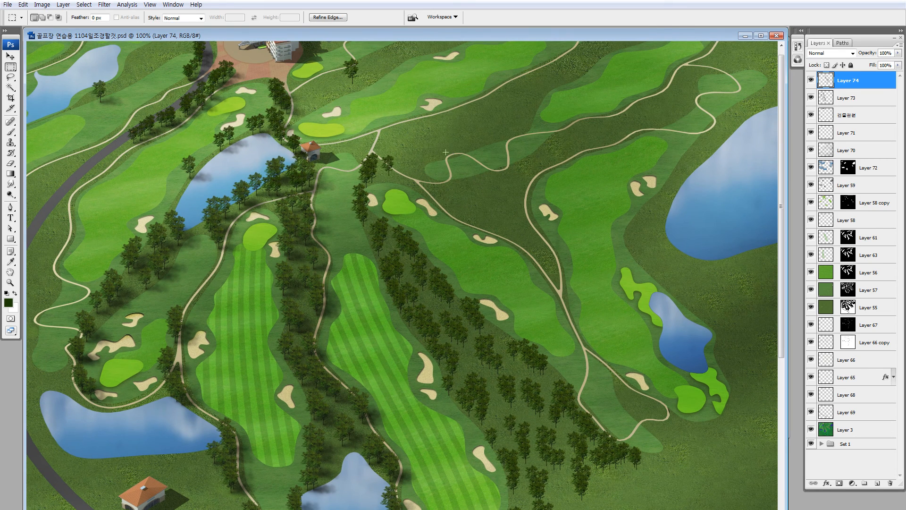
key("z")
left_click_drag(337, 122, 473, 262)
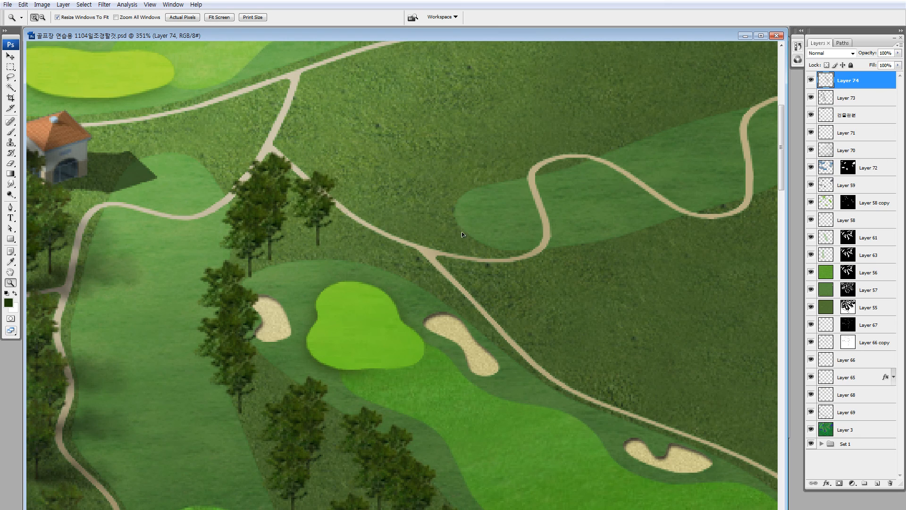
key("ctrl+t")
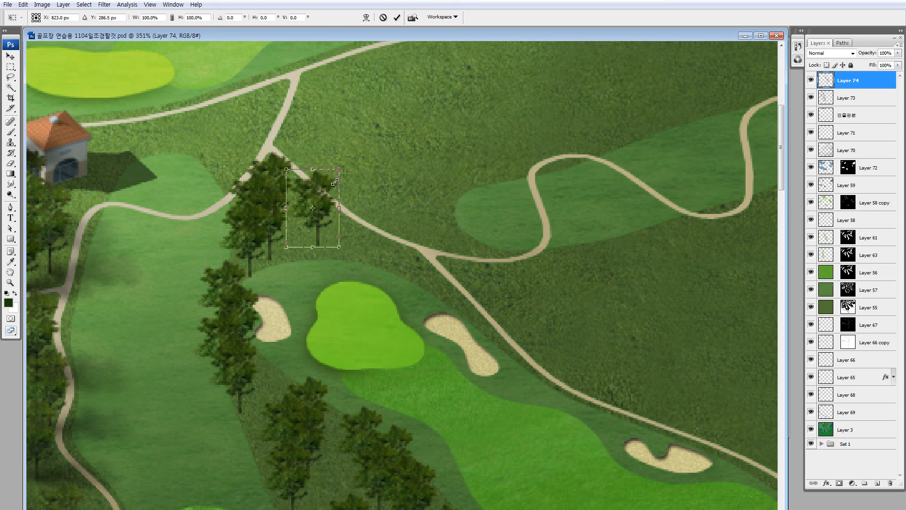
left_click_drag(339, 169, 330, 217)
key("Return")
- Duplicate the smaller tree along the path below the junction, into the rough between the two paths
left_click_drag(330, 218, 397, 214)
left_click_drag(398, 216, 407, 230)
left_click_drag(407, 230, 425, 242)
left_click_drag(451, 275, 370, 350)
left_click_drag(371, 336, 504, 400)
left_click_drag(519, 432, 376, 278)
left_click_drag(375, 276, 435, 301)
left_click_drag(430, 300, 440, 316)
- Continue the smaller tree copies down the narrowing rough to where the two paths meet
left_click_drag(491, 360, 587, 370)
left_click_drag(601, 380, 622, 393)
mouse_move(616, 389)
left_mouse_down()
mouse_move(605, 398)
mouse_move(612, 403)
left_mouse_up()
left_click_drag(611, 403, 626, 410)
left_click_drag(618, 407, 336, 165)
left_click_drag(335, 165, 545, 326)
mouse_move(540, 331)
left_mouse_down()
mouse_move(526, 352)
mouse_move(540, 365)
mouse_move(539, 389)
mouse_move(584, 420)
mouse_move(577, 454)
left_mouse_up()
left_click_drag(577, 454, 462, 322)
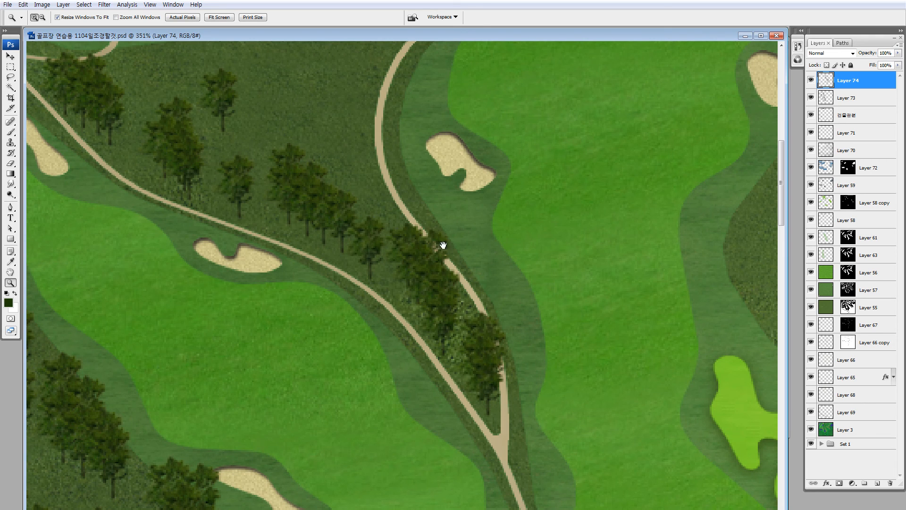
- Fill the remaining rough below the winding path with more copies of the smaller tree
left_click_drag(443, 245, 348, 283)
left_click_drag(337, 285, 399, 313)
left_click_drag(451, 346, 531, 461)
left_click_drag(444, 435, 272, 339)
left_click_drag(255, 351, 259, 371)
left_click_drag(269, 357, 322, 383)
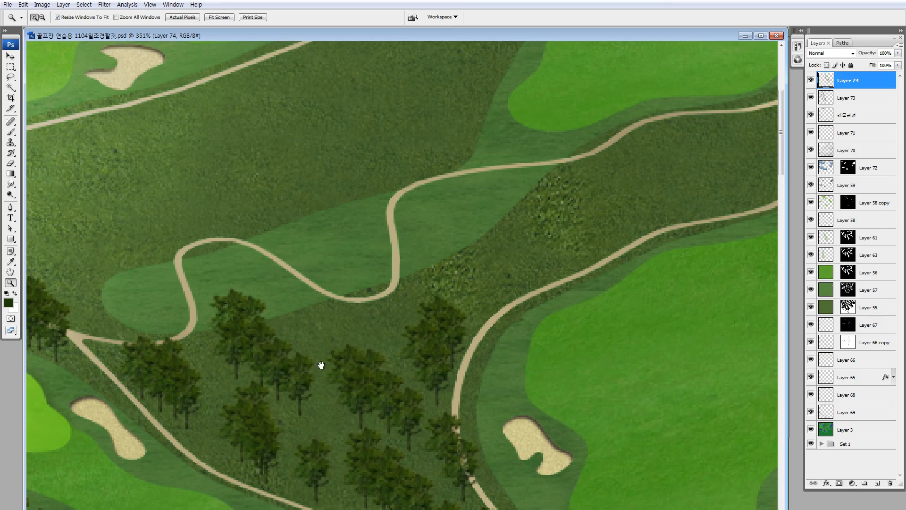
left_click_drag(437, 495, 329, 252)
- Add a new layer directly above Layer 73, beneath the new trees' Layer 74
key("ctrl+minus")
key("ctrl+minus")
key("ctrl+minus")
key("ctrl+minus")
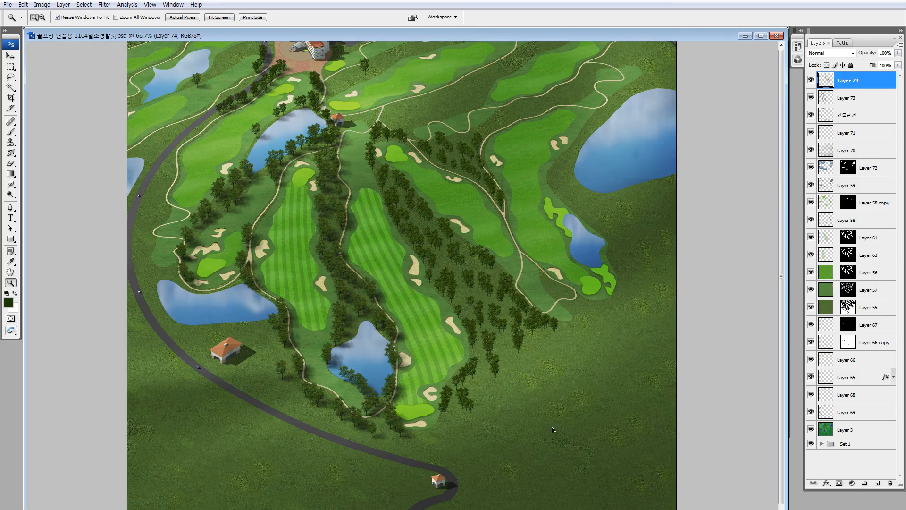
left_click_drag(318, 148, 661, 427)
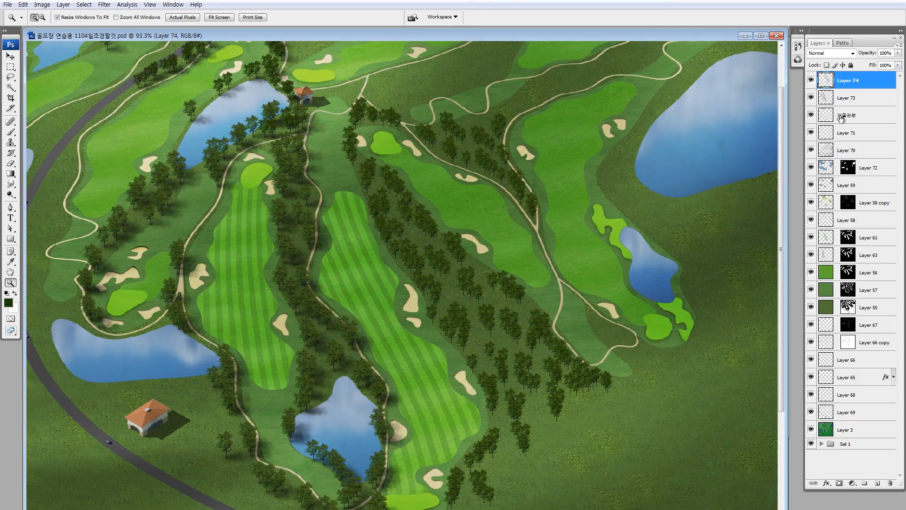
left_click(841, 101)
left_click(877, 484)
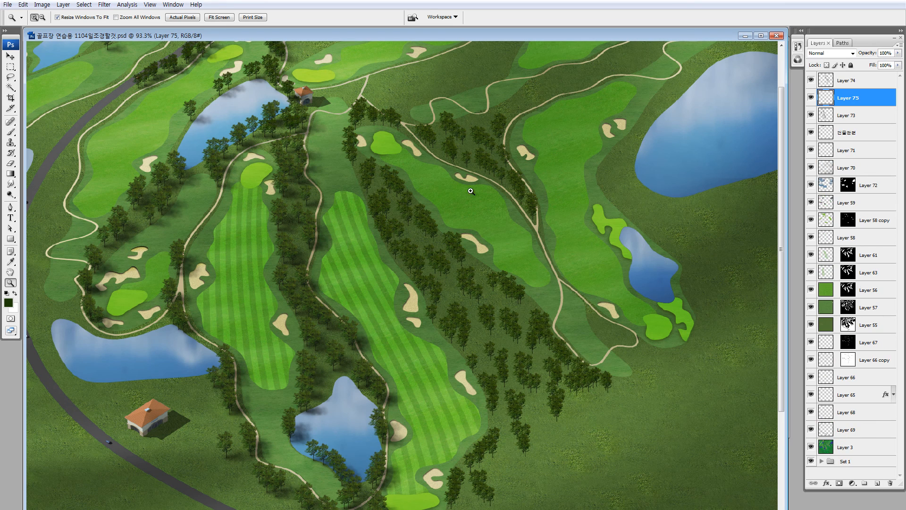
- Paint a soft dark green shadow spot on the fairway beside the trees, reducing the brush from 45 to 10 for its darker core
left_click(432, 194)
key("b")
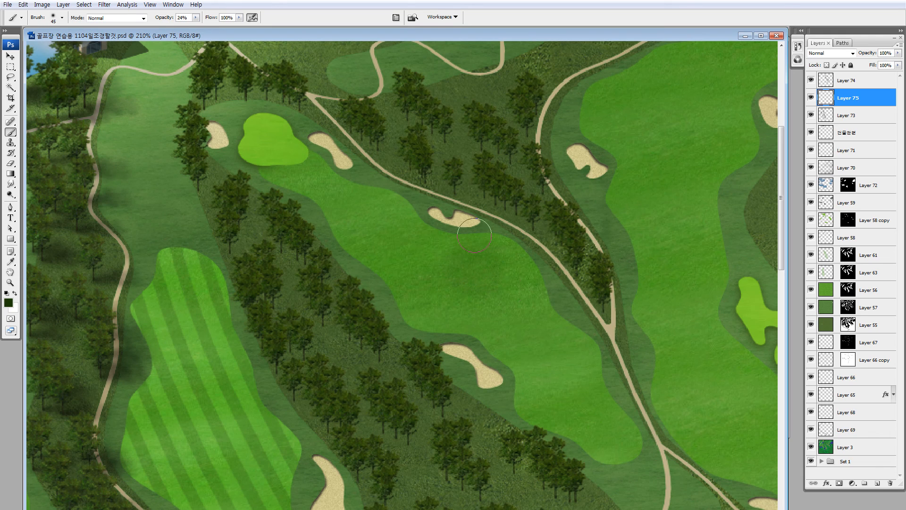
left_click_drag(474, 266, 483, 262)
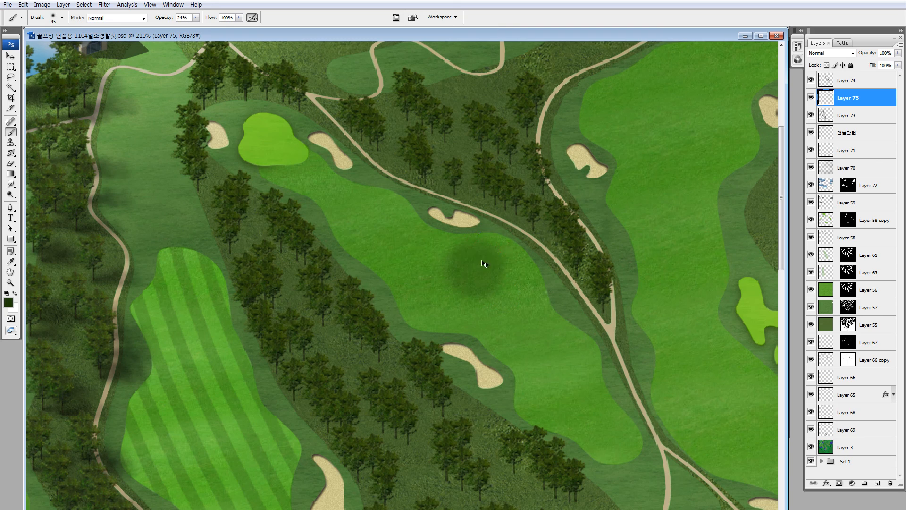
key("ctrl+z")
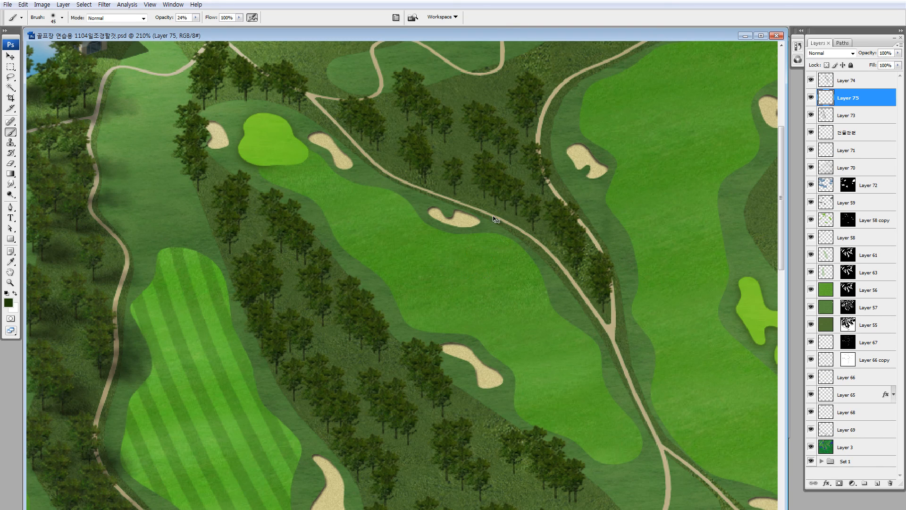
left_click_drag(502, 278, 492, 271)
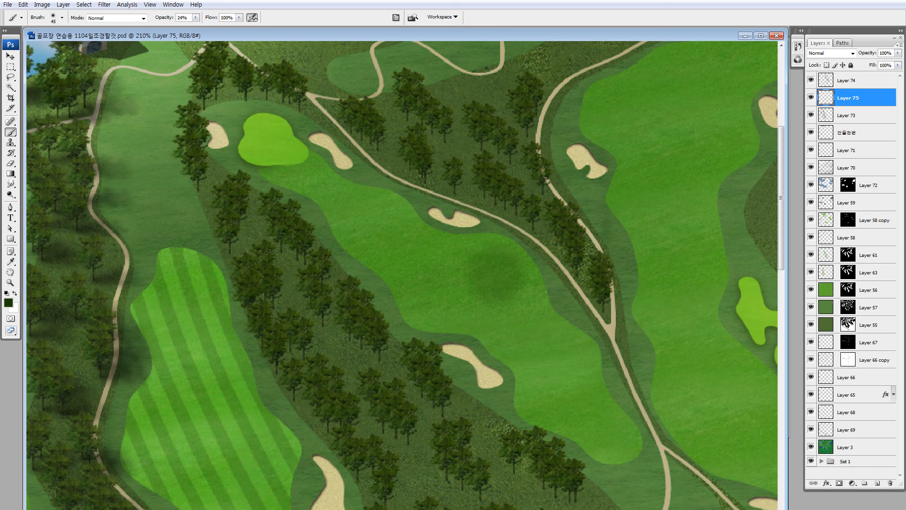
key("bracketleft")
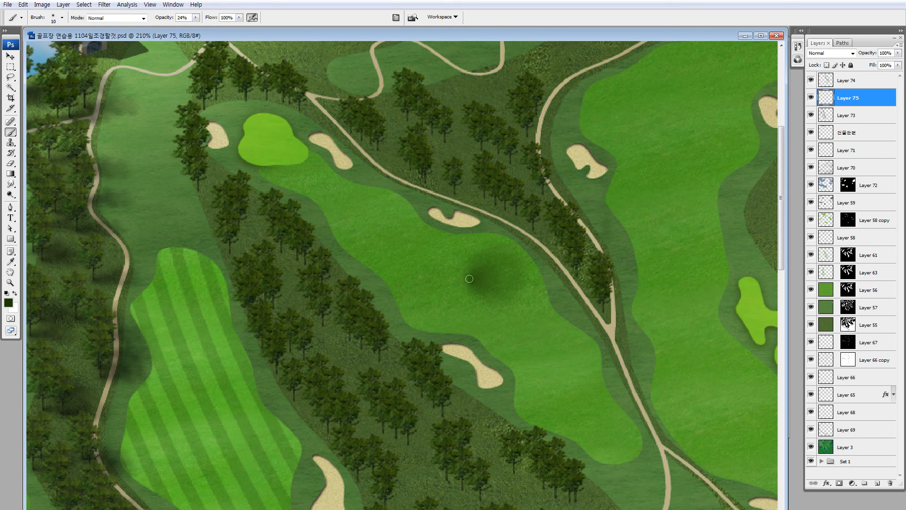
key("bracketleft")
key("bracketleft")
- Flatten the painted shadow spot vertically to 31.2% of its height with Free Transform
key("m")
left_click_drag(424, 218, 664, 431)
left_click_drag(579, 311, 471, 359)
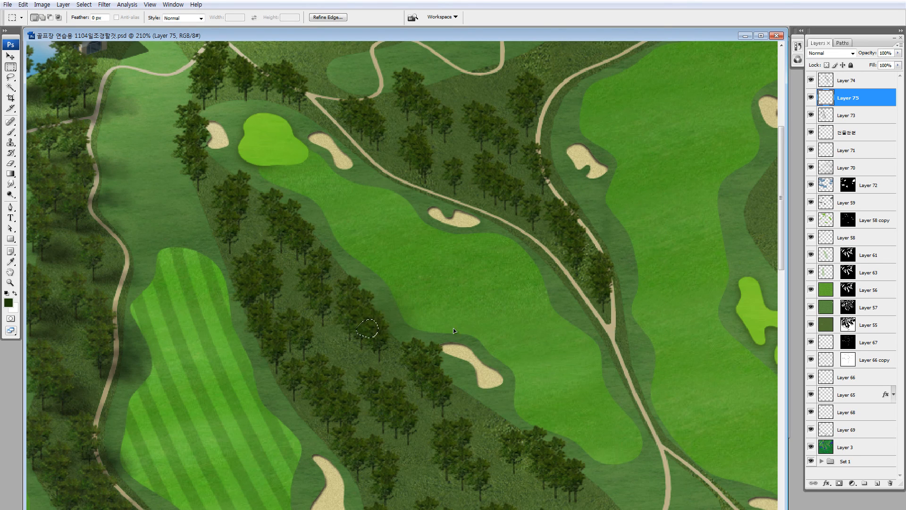
key("ctrl+z")
key("ctrl+t")
left_click_drag(454, 228, 458, 278)
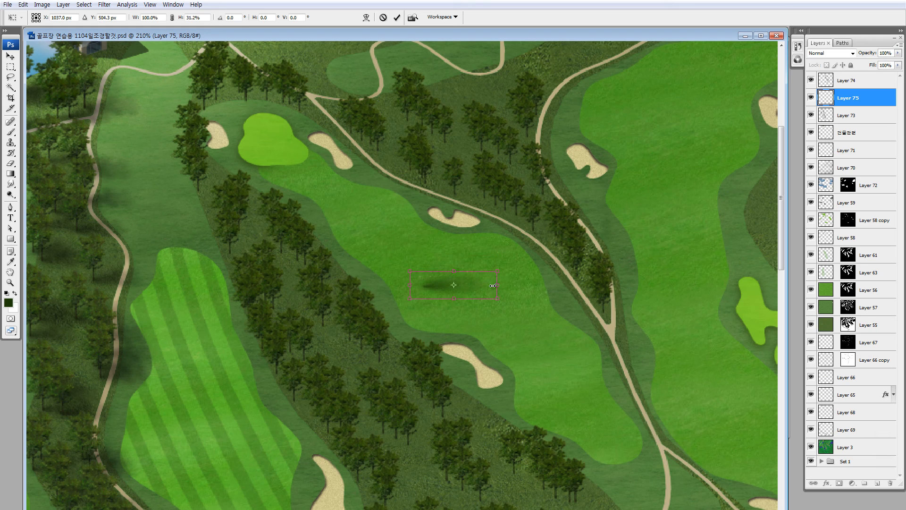
key("Return")
- Try the flattened shadow beneath the trees beside the fairway, and move it back onto the open grass
left_click_drag(330, 186, 641, 470)
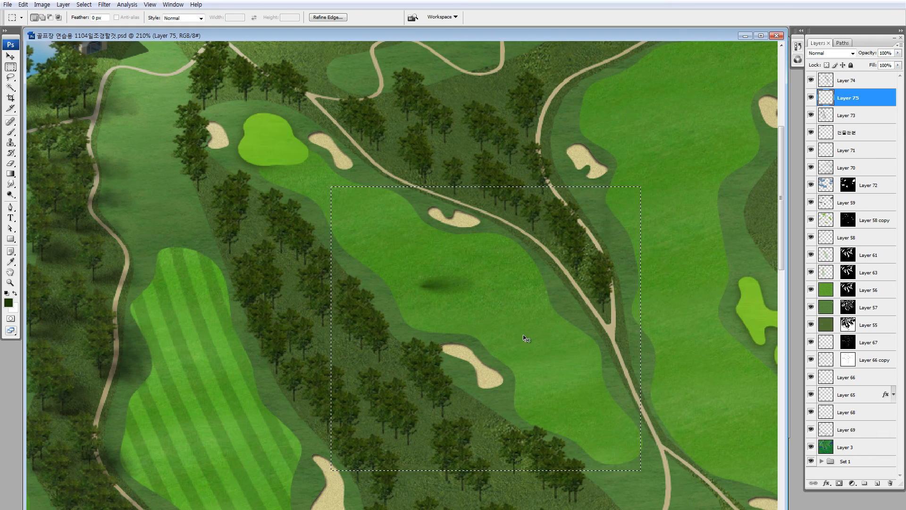
mouse_move(518, 335)
left_mouse_down()
mouse_move(423, 301)
mouse_move(390, 308)
mouse_move(439, 228)
mouse_move(432, 257)
left_mouse_up()
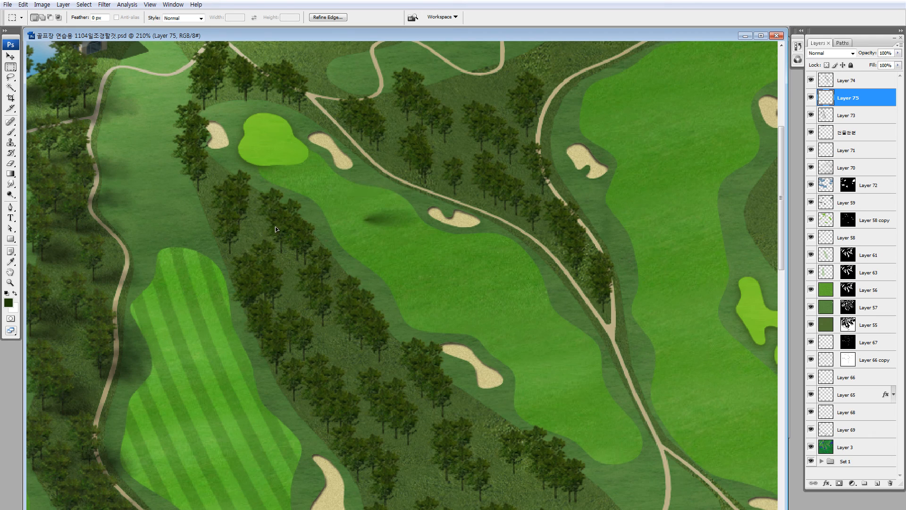
left_click_drag(411, 224, 326, 257)
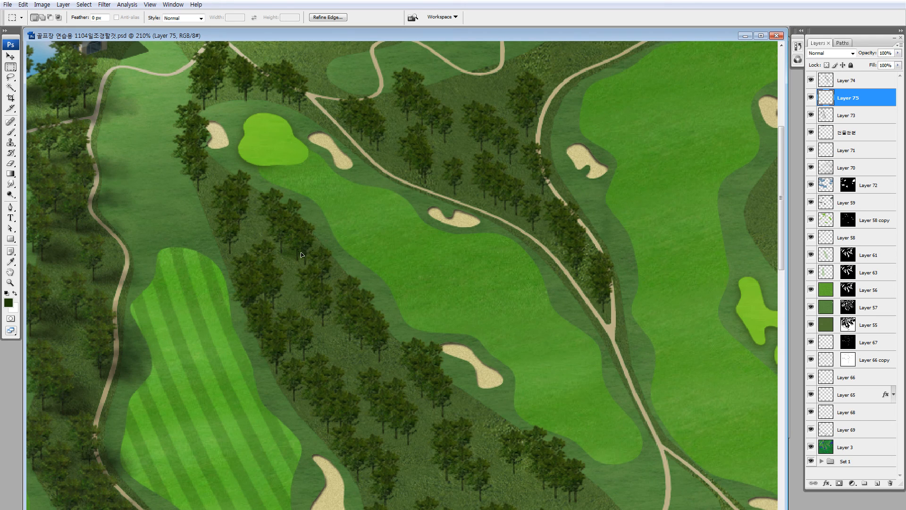
left_click_drag(197, 167, 415, 345)
left_click_drag(426, 305, 403, 274)
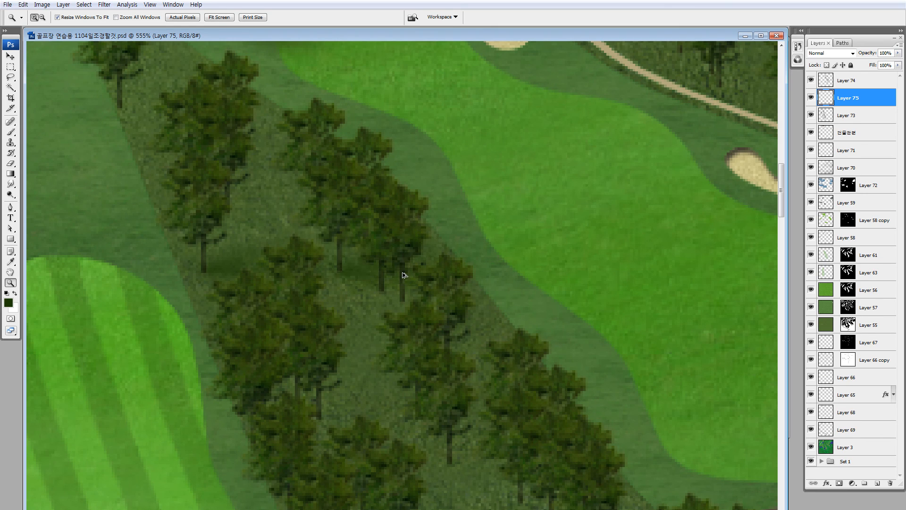
key("ctrl+z")
left_click_drag(280, 285, 621, 199)
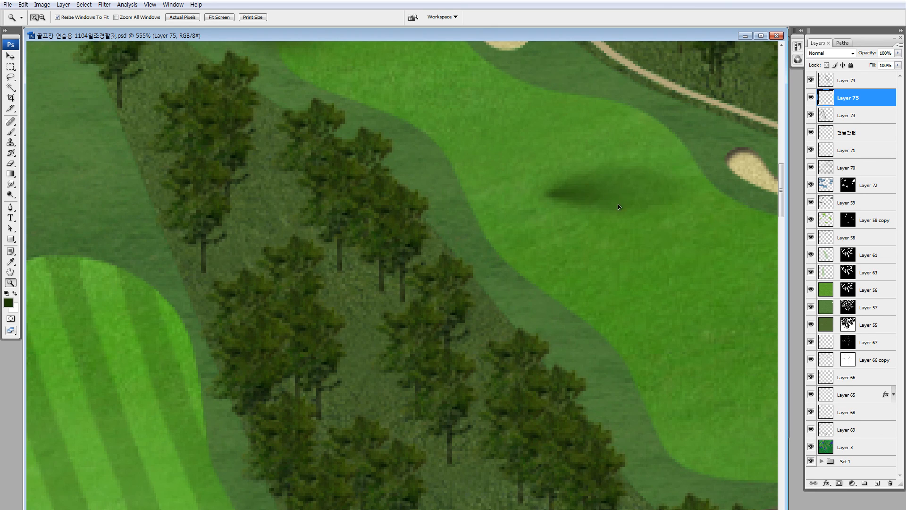
- Darken the flattened shadow with Hue/Saturation, setting Lightness to -100
key("ctrl+u")
left_click_drag(667, 282, 631, 284)
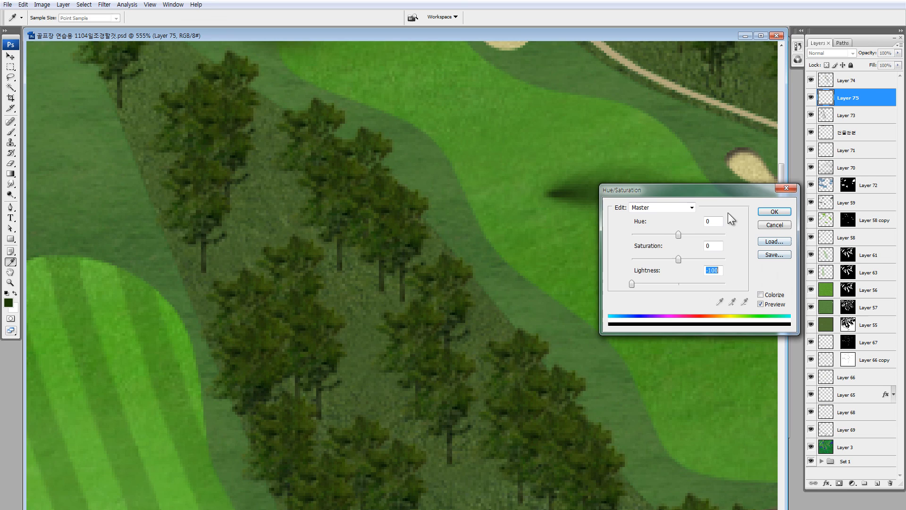
left_click(774, 212)
- Place the darkened shadow at the base of the tree row along the fairway's edge
key("m")
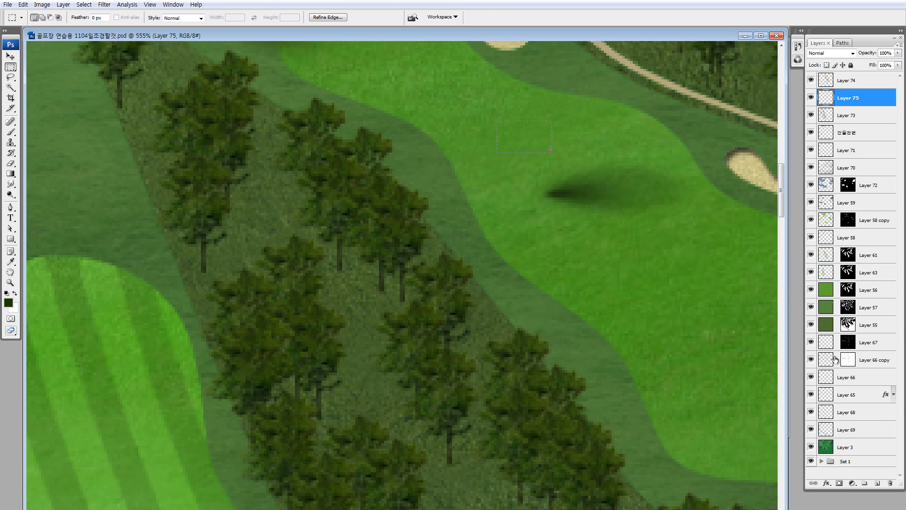
key("ctrl+minus")
key("ctrl+minus")
key("ctrl+minus")
key("ctrl+minus")
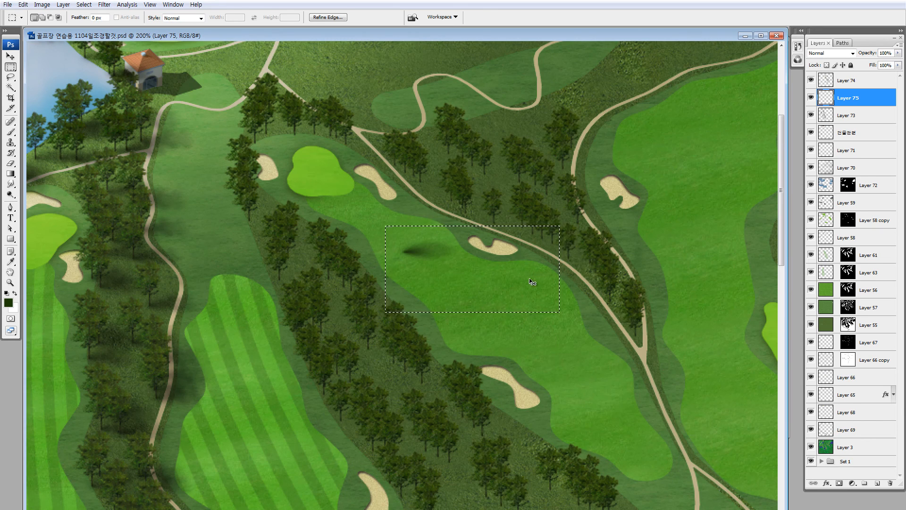
key("ctrl+d")
left_click_drag(485, 271, 390, 290)
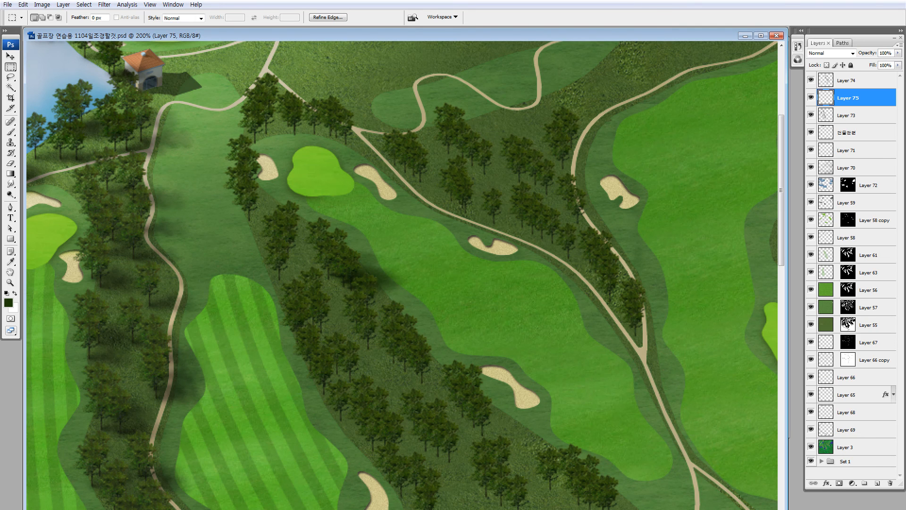
- Duplicate the tree shadow down the grove between the two fairways, past the sand bunkers
left_click_drag(469, 343, 556, 431)
left_click_drag(475, 374, 397, 166)
left_click_drag(450, 283, 556, 311)
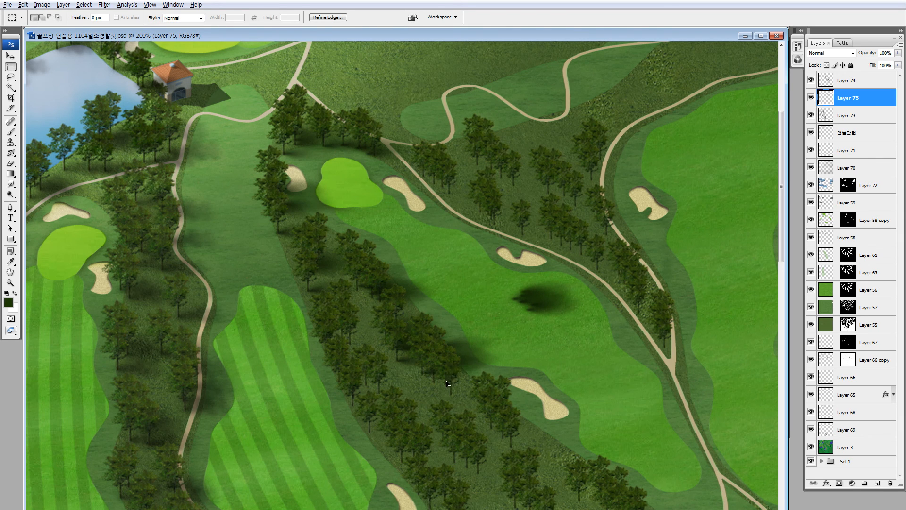
left_click_drag(415, 318, 319, 176)
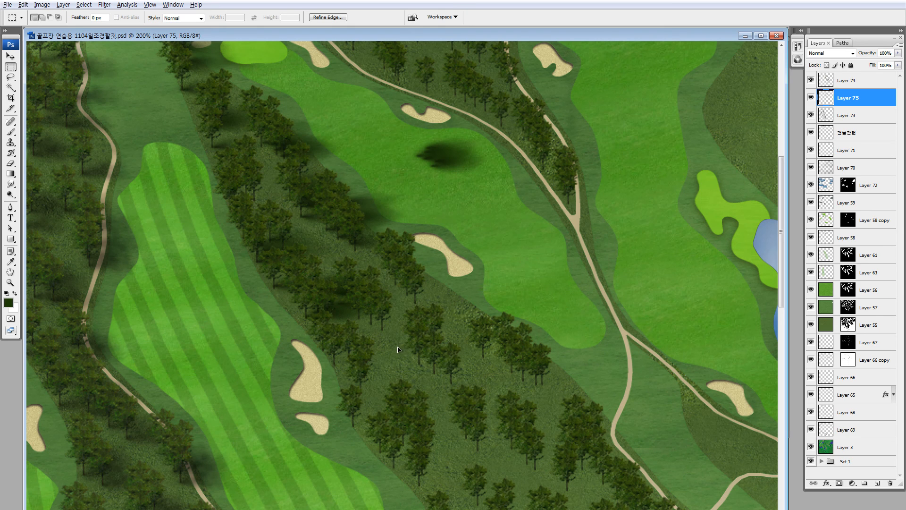
left_click_drag(408, 358, 308, 314)
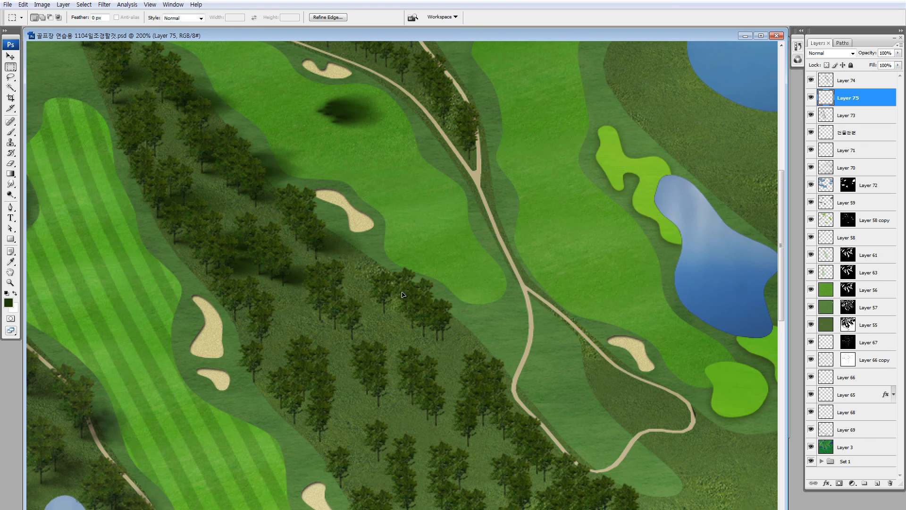
left_click_drag(424, 284, 466, 239)
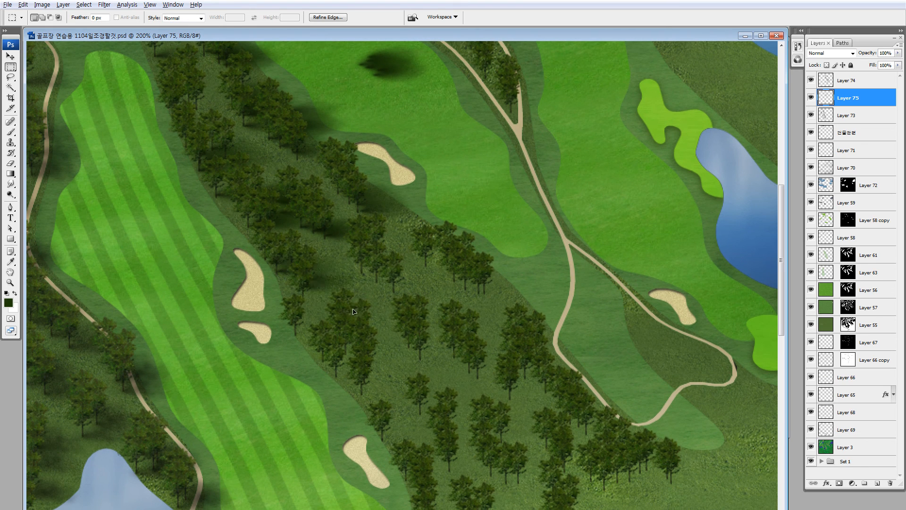
- Continue the shadow copies beneath the lower trees as far as the looping path at the grove's end
key("ctrl+minus")
key("ctrl+minus")
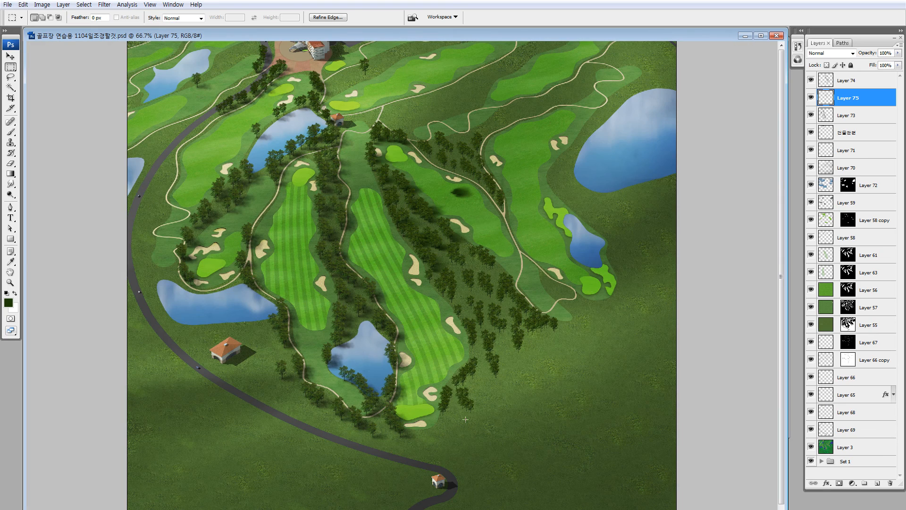
key("alt")
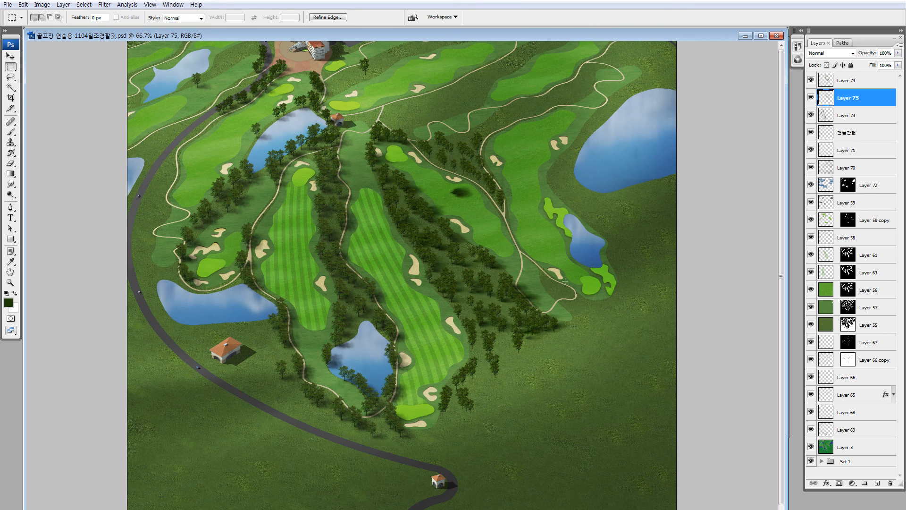
- Add a new layer directly above the 건물관련 layer, beneath the tree and shadow layers
key("z")
left_click_drag(272, 182, 643, 424)
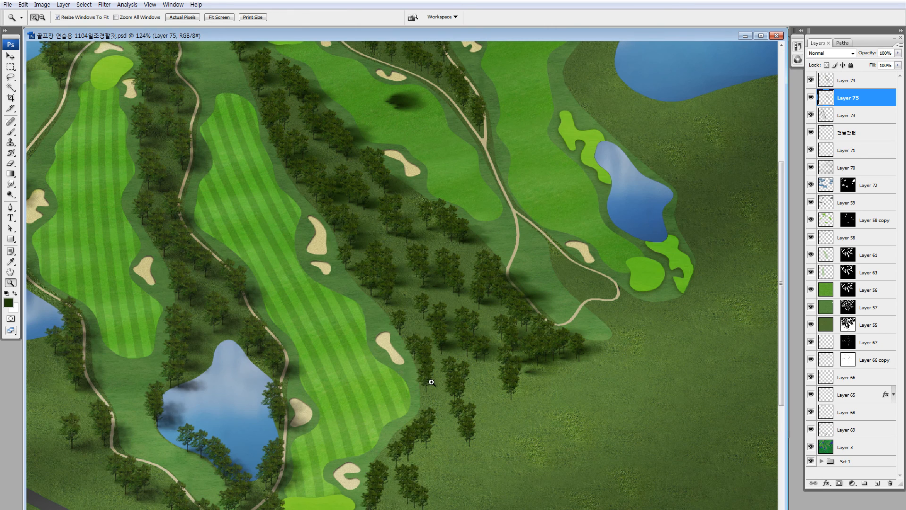
key("ctrl+minus")
key("ctrl+minus")
key("ctrl+minus")
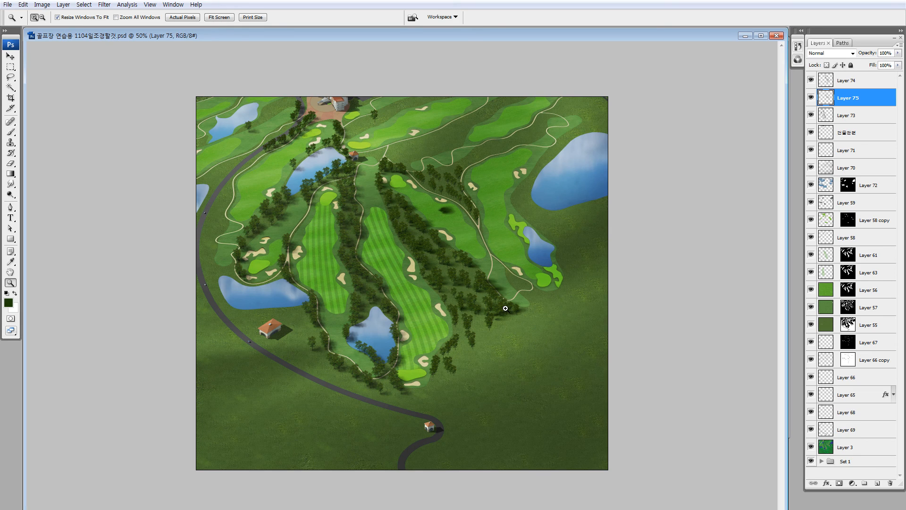
left_click_drag(254, 167, 586, 412)
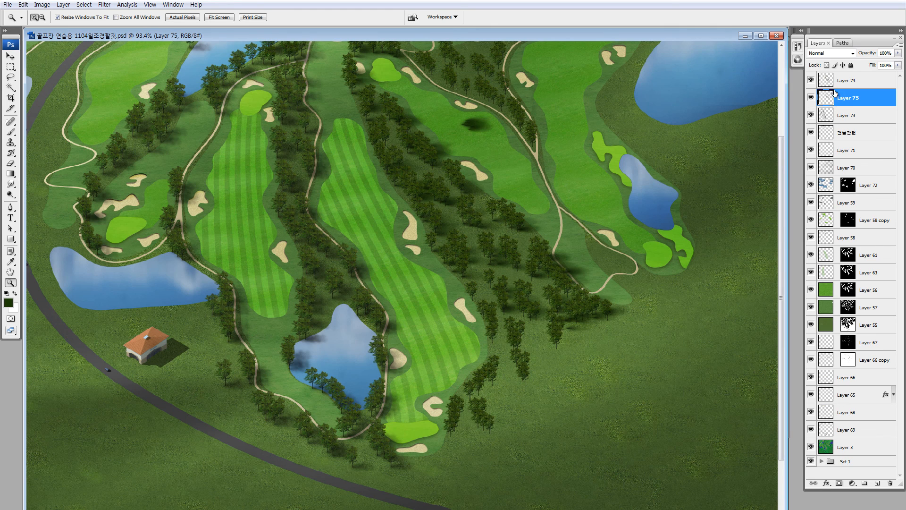
left_click(829, 118)
left_click(829, 137)
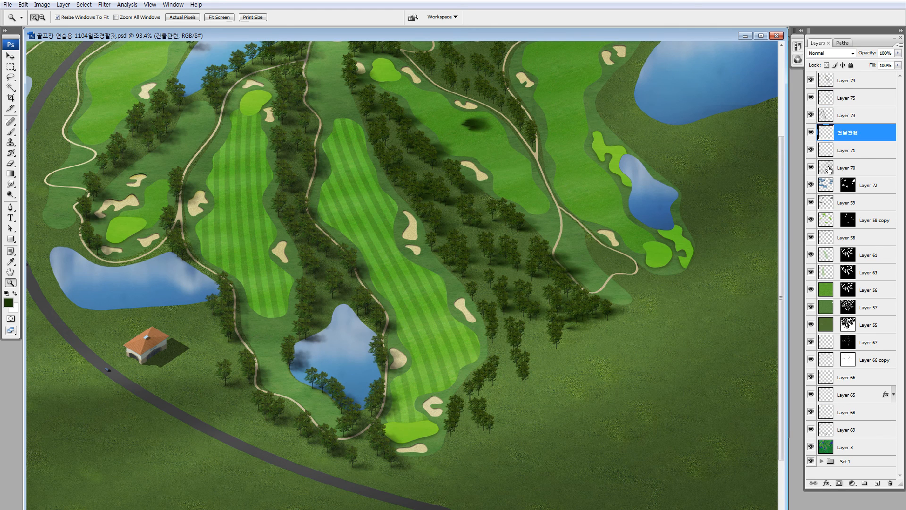
left_click(877, 483)
- Brush soft dark shading onto the ground among the trees between the striped fairways at 28% opacity
key("b")
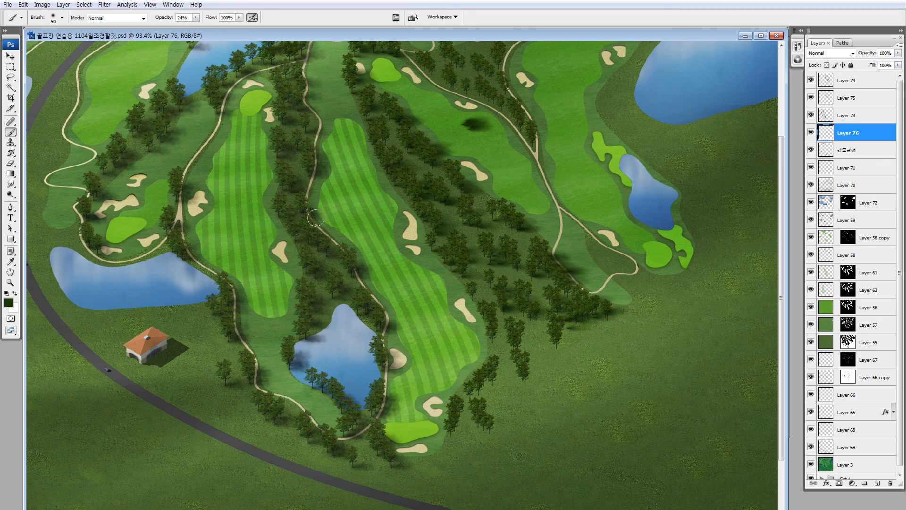
left_click(190, 18)
left_click_drag(325, 251, 316, 266)
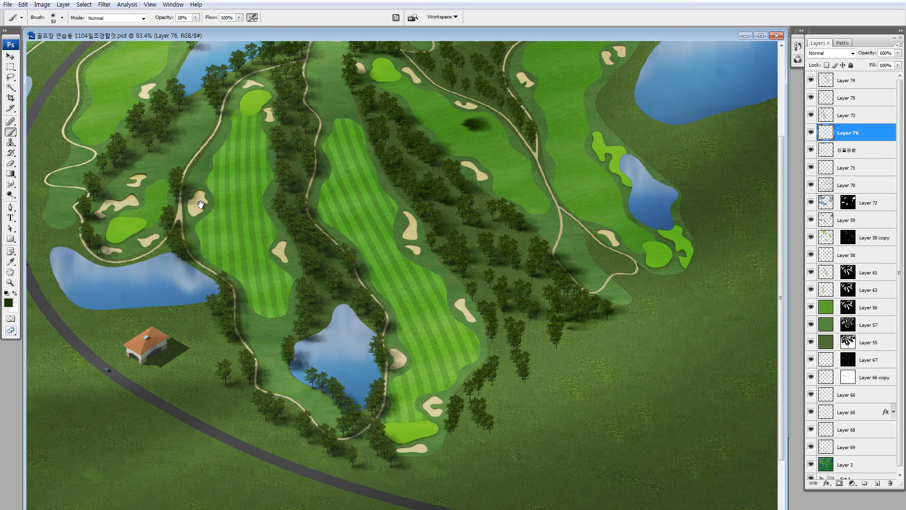
left_click_drag(200, 205, 217, 294)
left_click_drag(156, 226, 301, 145)
scroll(465, 284, "down", 5)
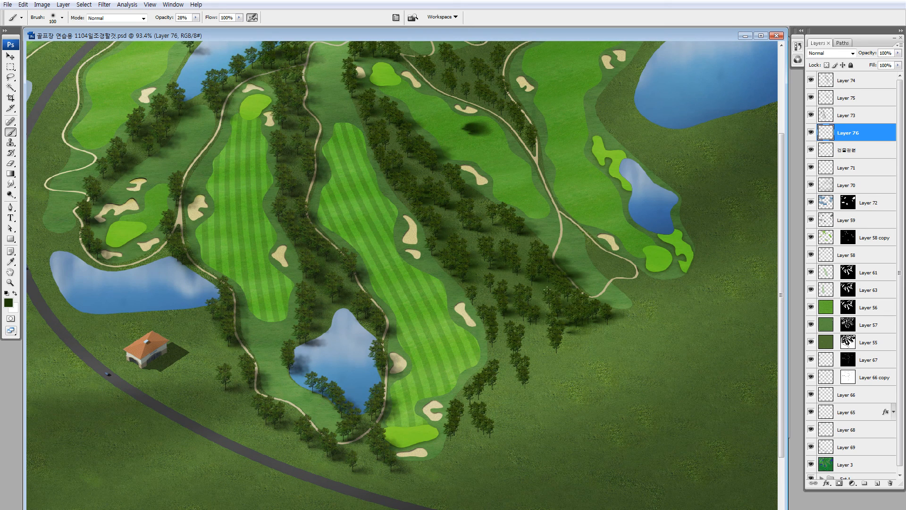
- Brush soft black shading onto the ground beneath the trees at the grove's end by the looping path, at 28% opacity
key("d")
mouse_move(562, 322)
left_mouse_down()
mouse_move(586, 329)
mouse_move(573, 331)
left_mouse_up()
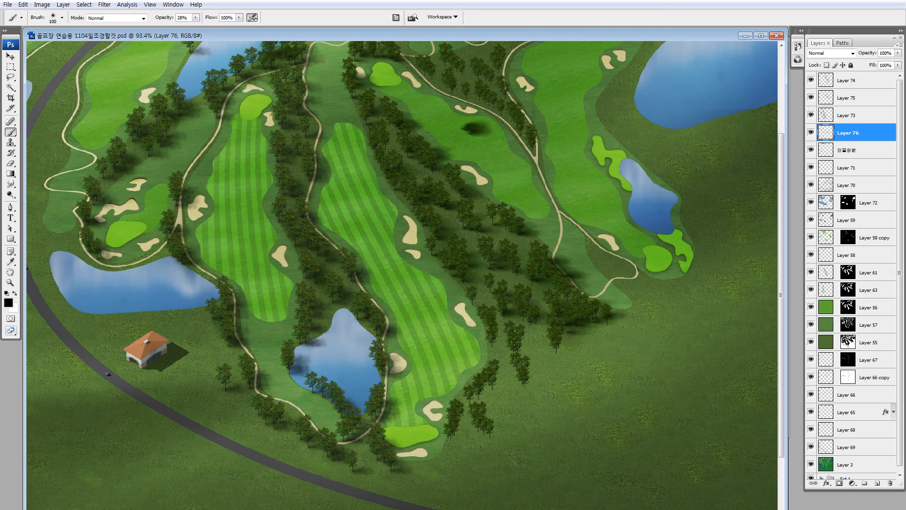
left_click_drag(435, 121, 452, 247)
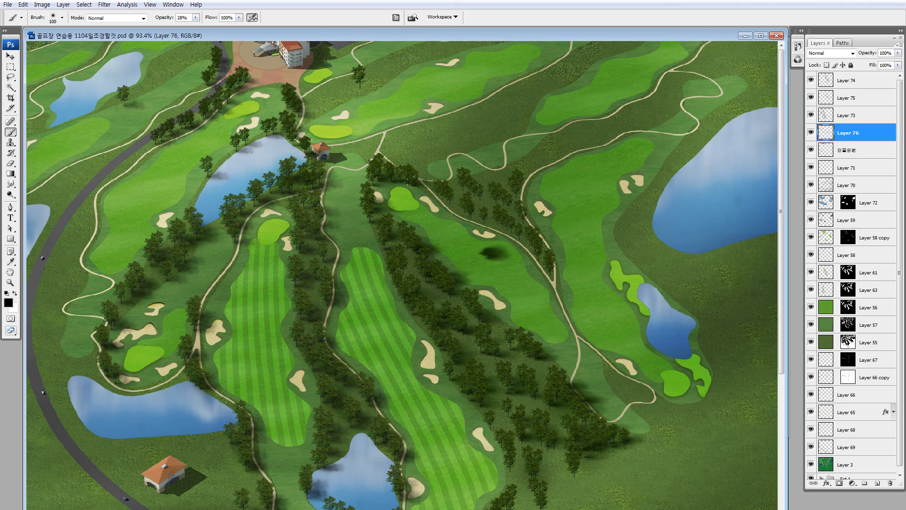
scroll(349, 202, "down", 2)
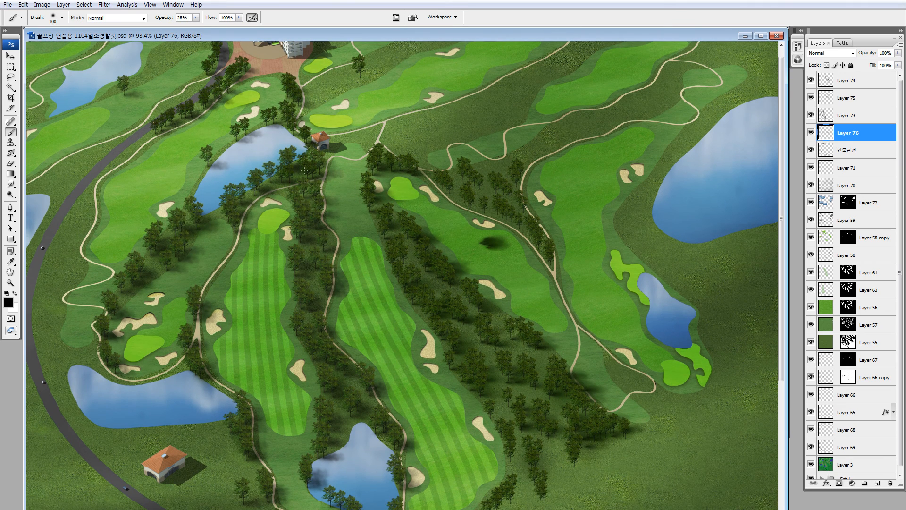
scroll(323, 225, "down", 4)
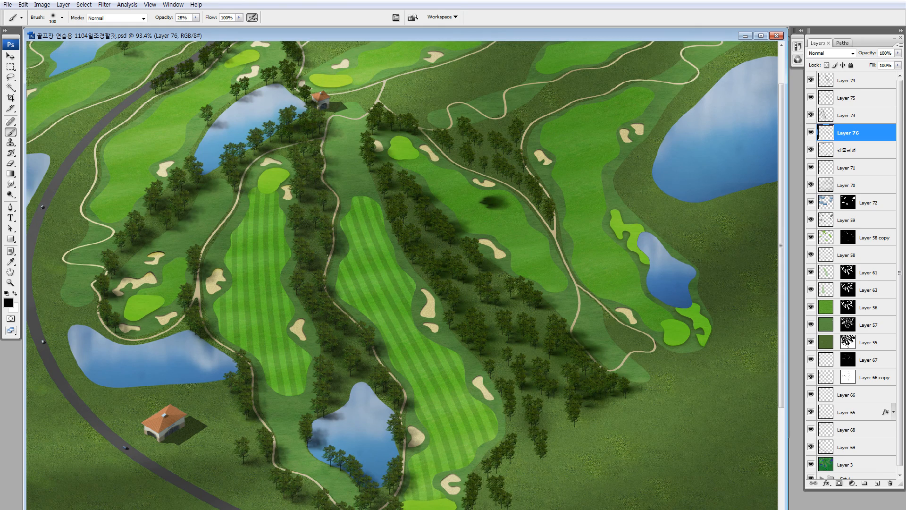
- Copy the conifer with its cast shadow from the tree document into the golf course document and bring its layer to the top
key("ctrl+minus")
key("ctrl+minus")
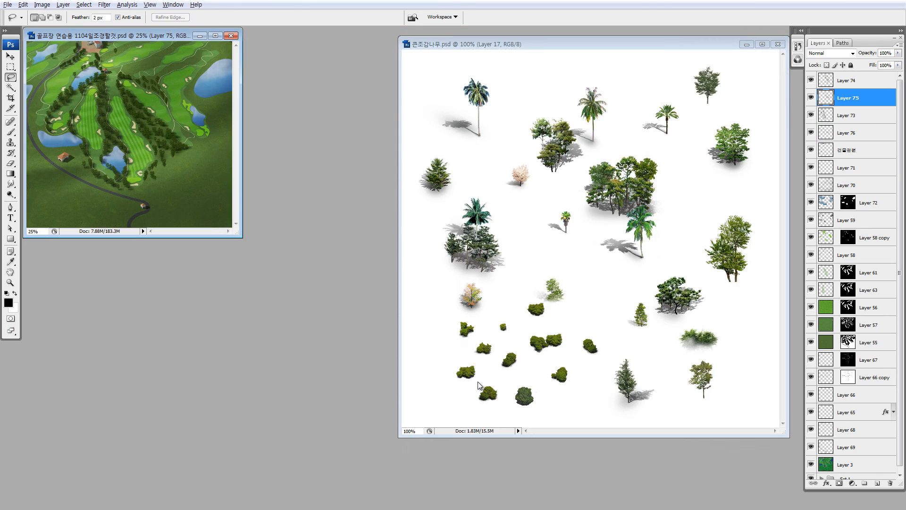
key("ctrl+plus")
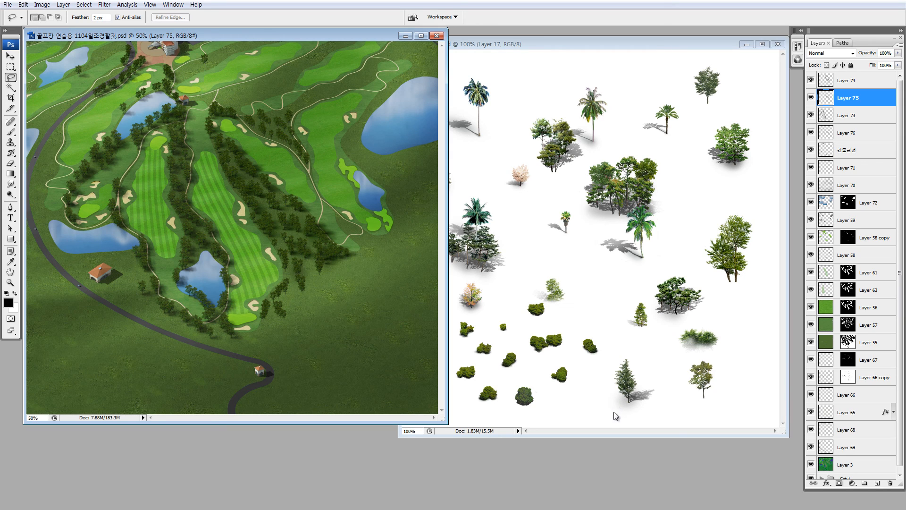
left_click(646, 309)
key("v")
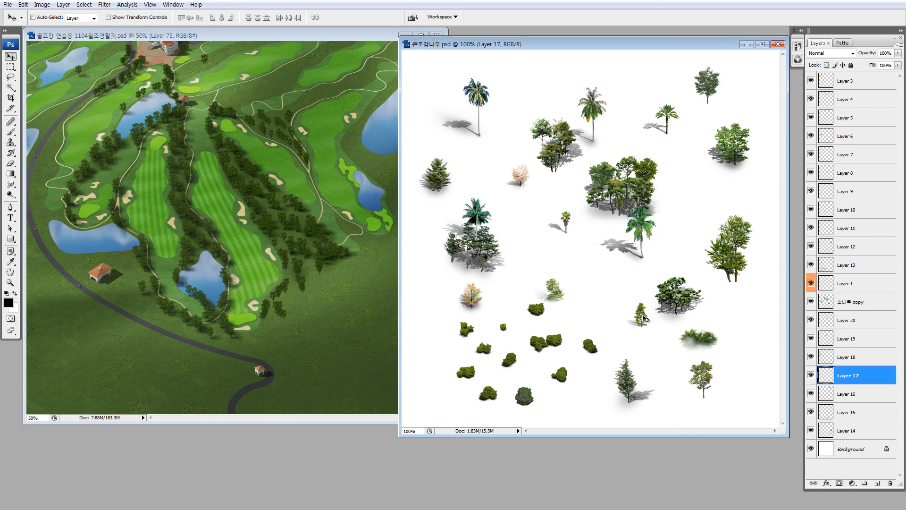
left_click_drag(644, 319, 620, 306)
left_click_drag(628, 384, 276, 261)
key("z")
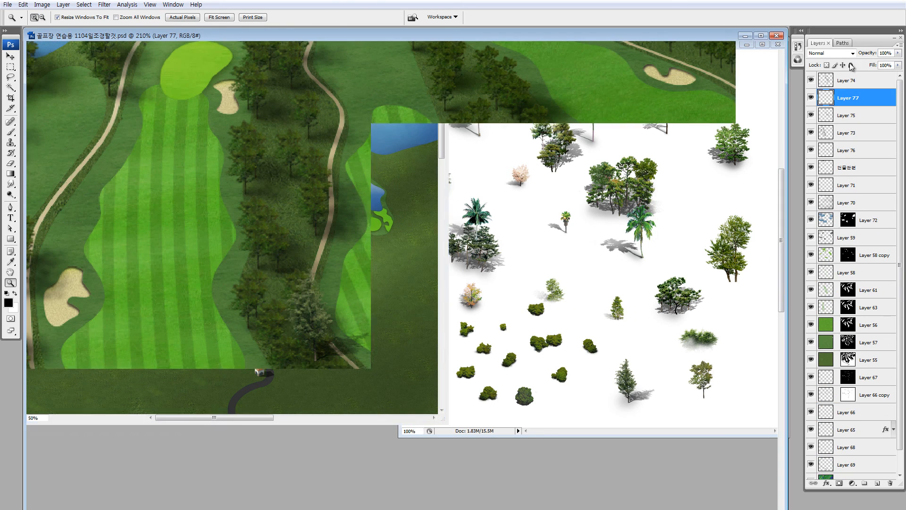
key("ctrl+bracketright")
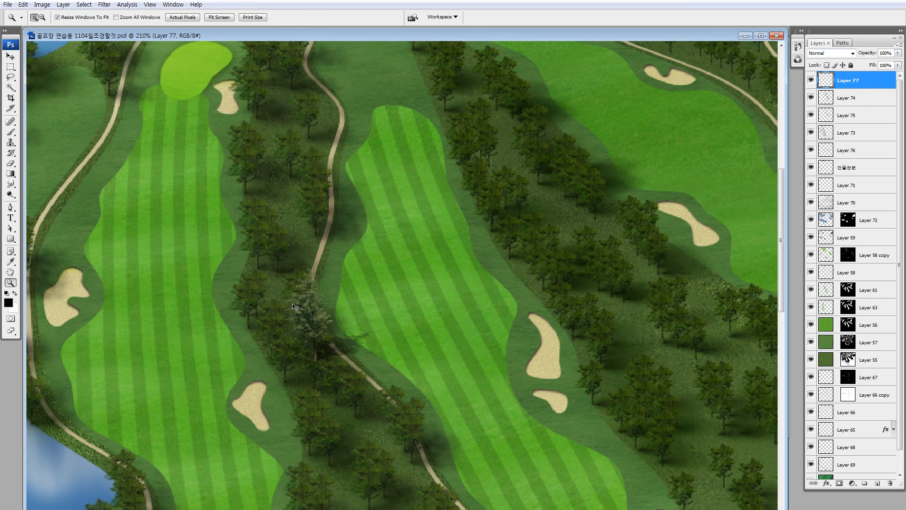
- Move the conifer into the upper part of the grove between the two striped fairways
key("v")
left_click_drag(292, 307, 266, 215)
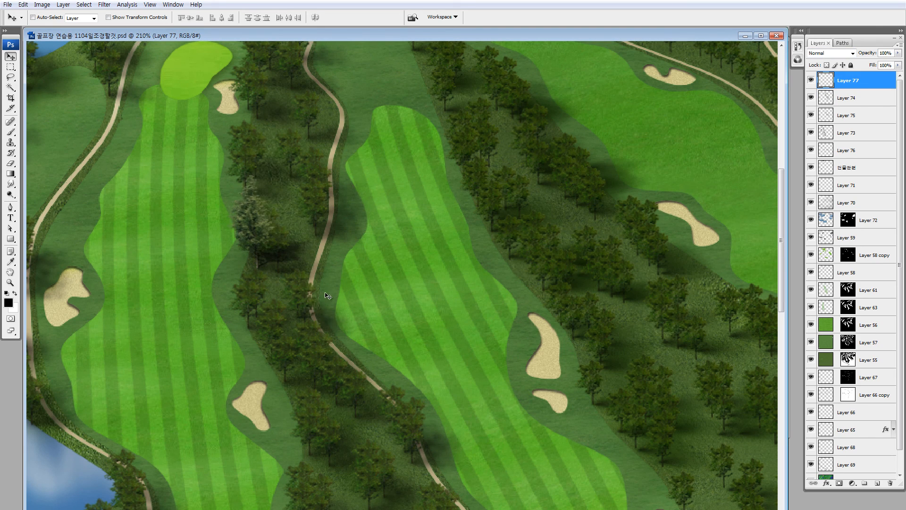
left_click_drag(325, 293, 356, 250)
- Set the conifer's brightness to -80 and contrast to +49, and shift its midtone color balance to green +64
key("alt+i")
key("a")
key("c")
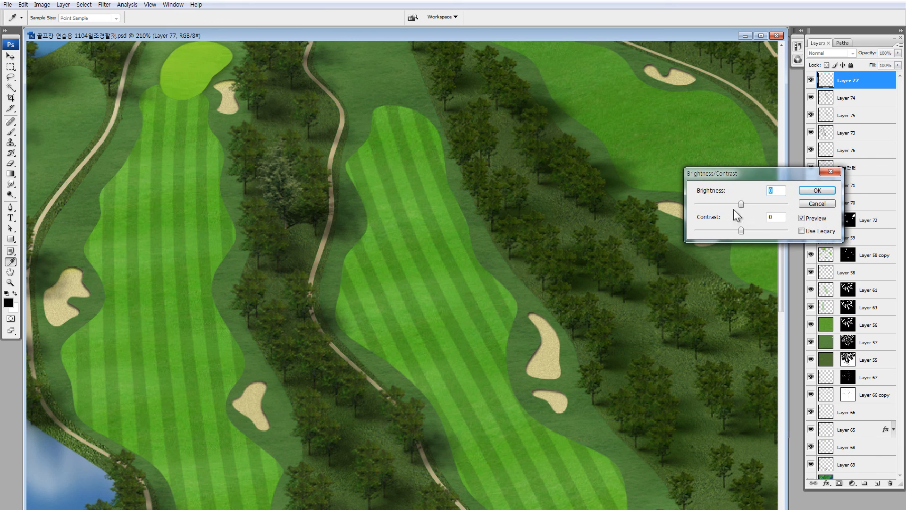
left_click_drag(715, 202, 716, 203)
left_click(817, 191)
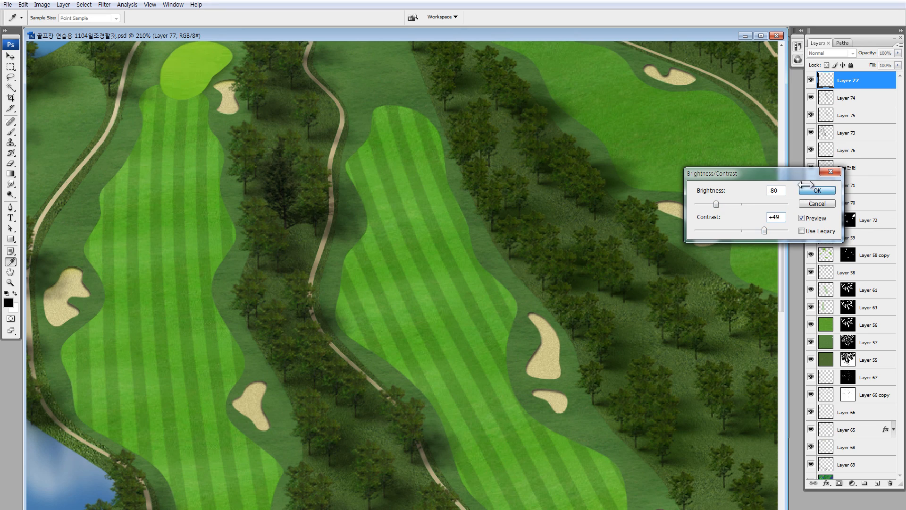
key("ctrl+b")
left_click_drag(668, 246, 695, 243)
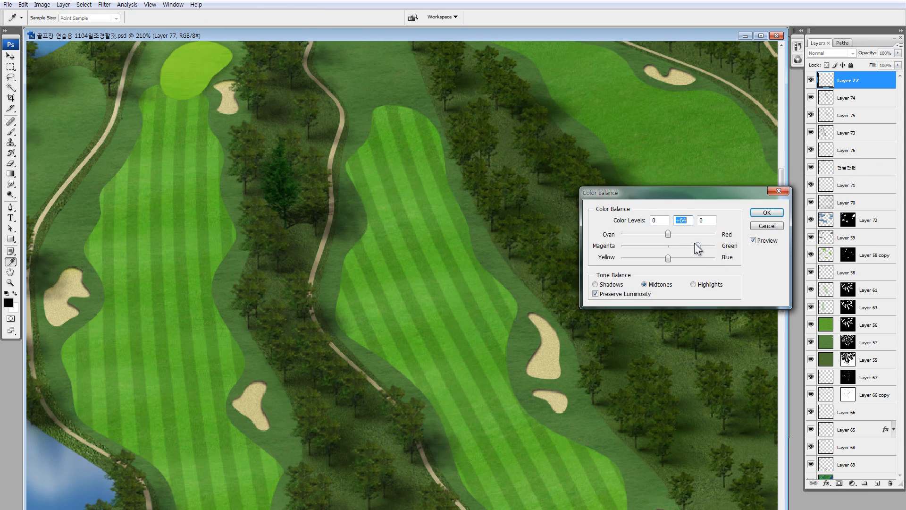
left_click(767, 213)
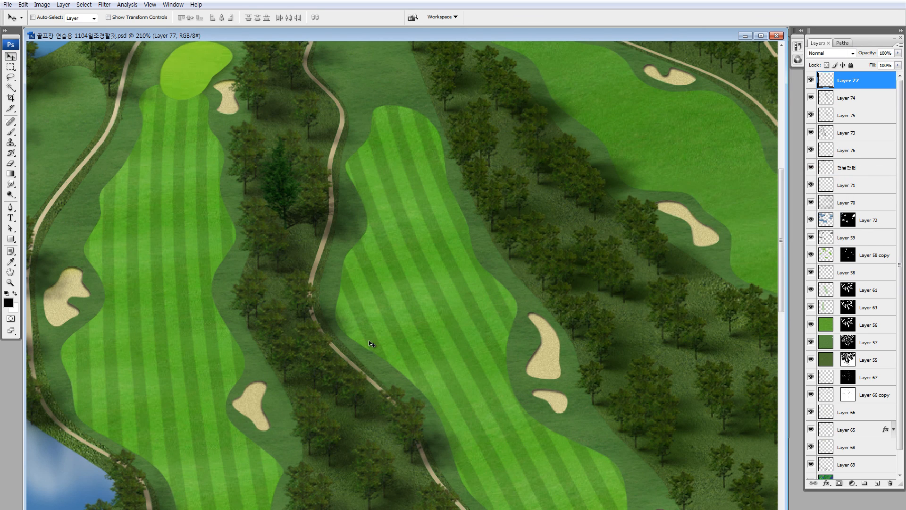
- Select the conifer with a rectangular marquee and reposition it among the trees between the two striped fairways
key("m")
key("ctrl+alt+0")
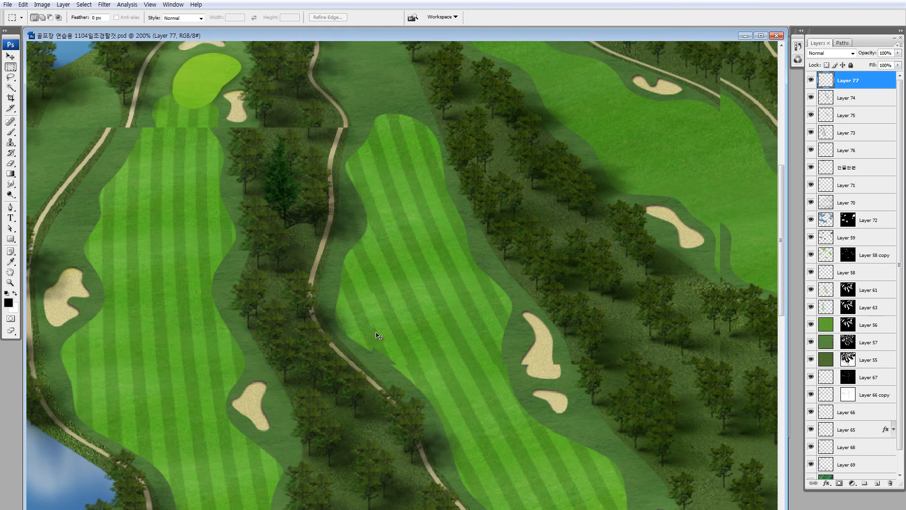
left_click_drag(274, 148, 516, 394)
mouse_move(418, 266)
left_mouse_down()
mouse_move(417, 241)
mouse_move(308, 226)
mouse_move(333, 218)
left_mouse_up()
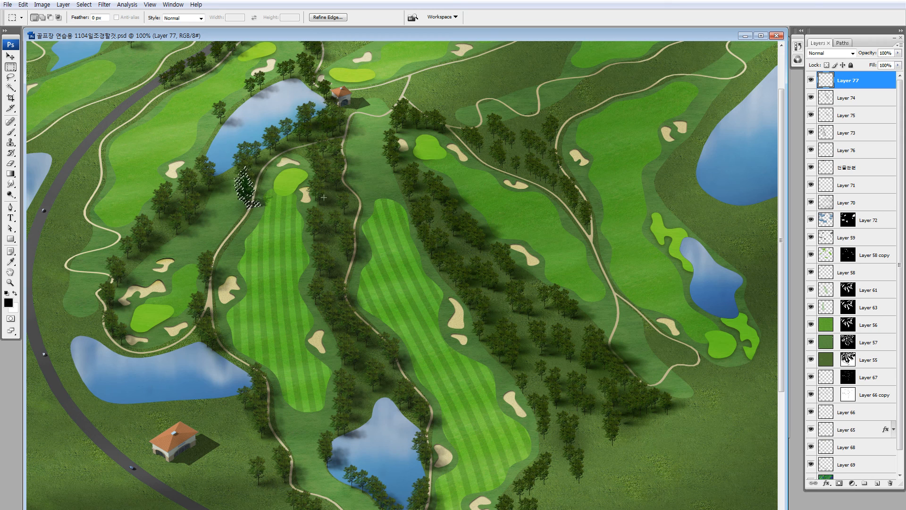
left_click_drag(384, 245, 409, 274)
left_click_drag(576, 126, 134, 380)
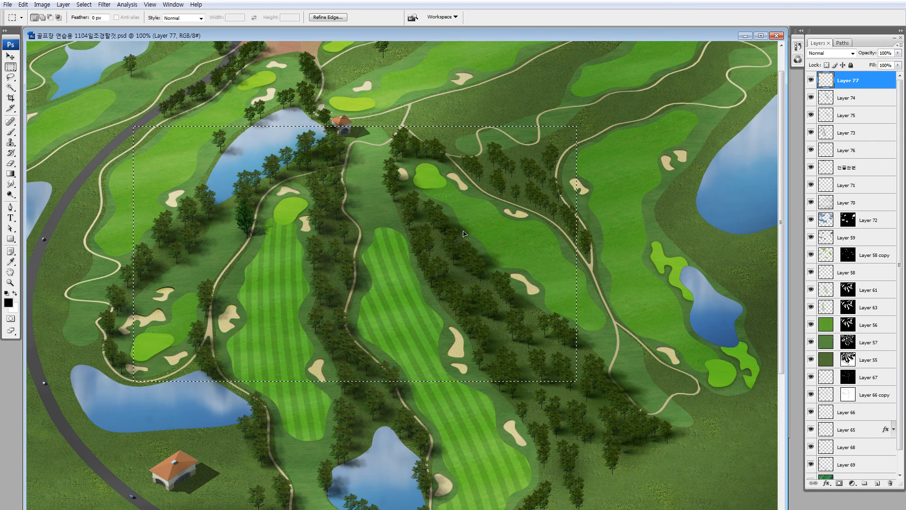
left_click_drag(464, 234, 485, 213)
left_click_drag(424, 235, 411, 280)
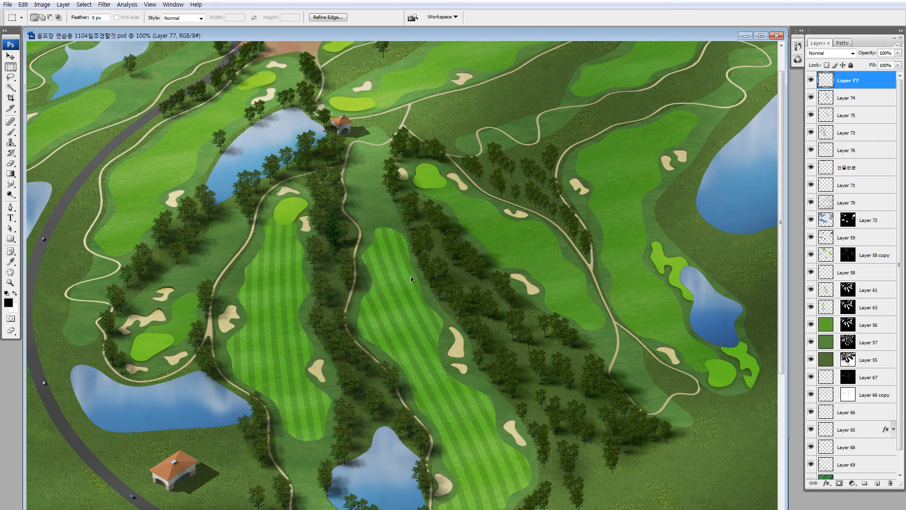
- Scale the conifer down and place it beside the path above the first striped fairway's green and sand bunker
key("ctrl+t")
left_click_drag(362, 207, 283, 236)
key("Return")
key("ctrl+space")
left_click_drag(229, 136, 461, 148)
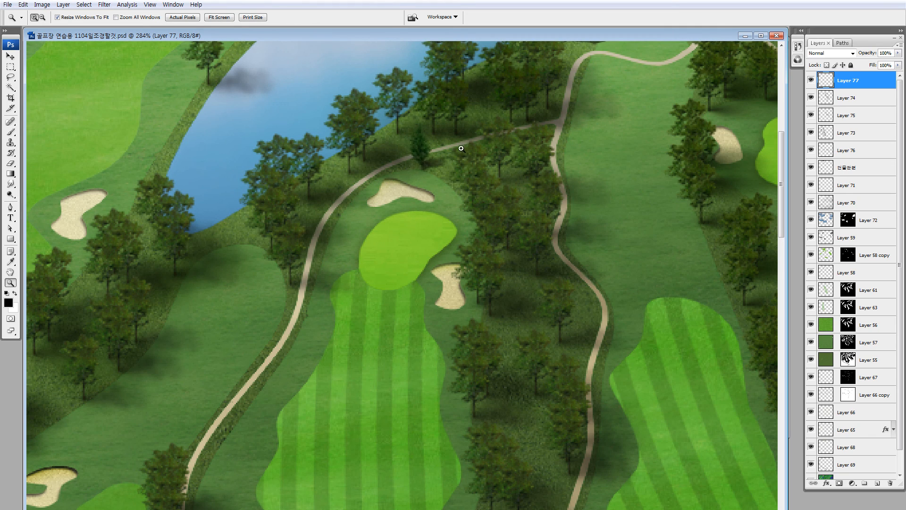
- Set the conifer's brightness to +121, its hue to -35 and its saturation to -21
key("alt+i")
key("a")
key("c")
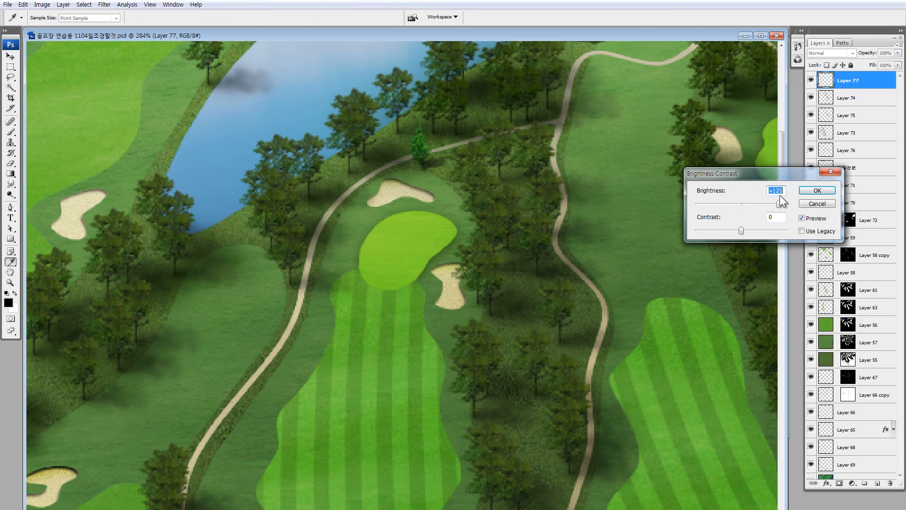
left_click(817, 190)
key("ctrl+u")
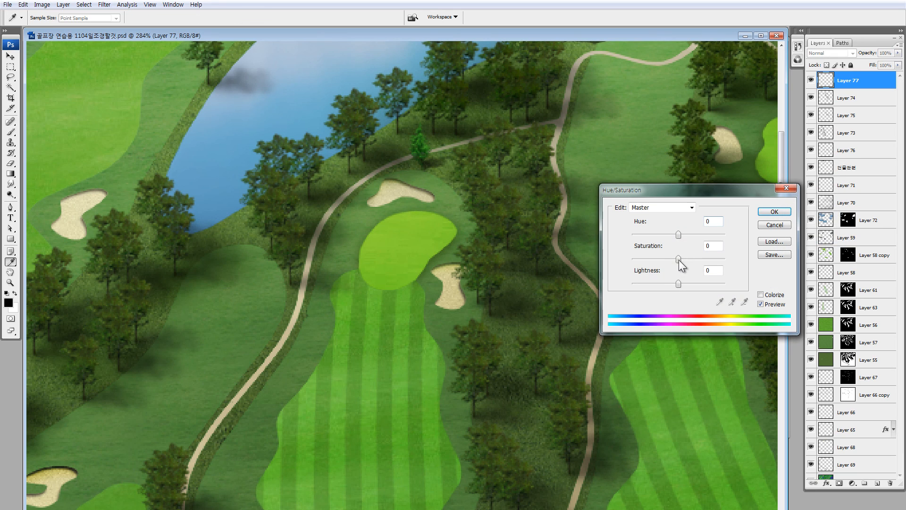
left_click_drag(668, 257, 664, 228)
left_click(775, 211)
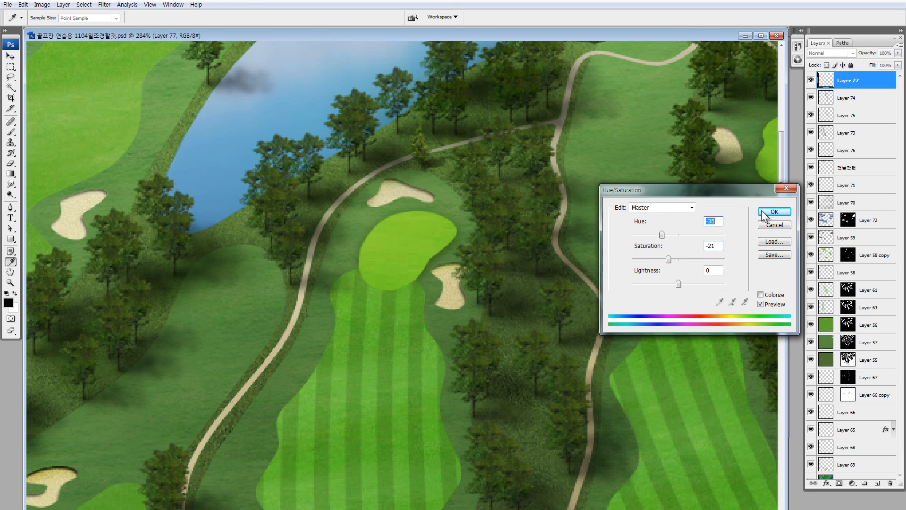
- Duplicate the small conifer onto the pond bank and along the path beside the first striped fairway
key("m")
left_click_drag(340, 75, 665, 325)
mouse_move(528, 184)
left_mouse_down()
mouse_move(448, 254)
mouse_move(319, 277)
mouse_move(338, 251)
mouse_move(309, 246)
left_mouse_up()
left_click_drag(303, 254, 291, 173)
left_click_drag(290, 172, 328, 402)
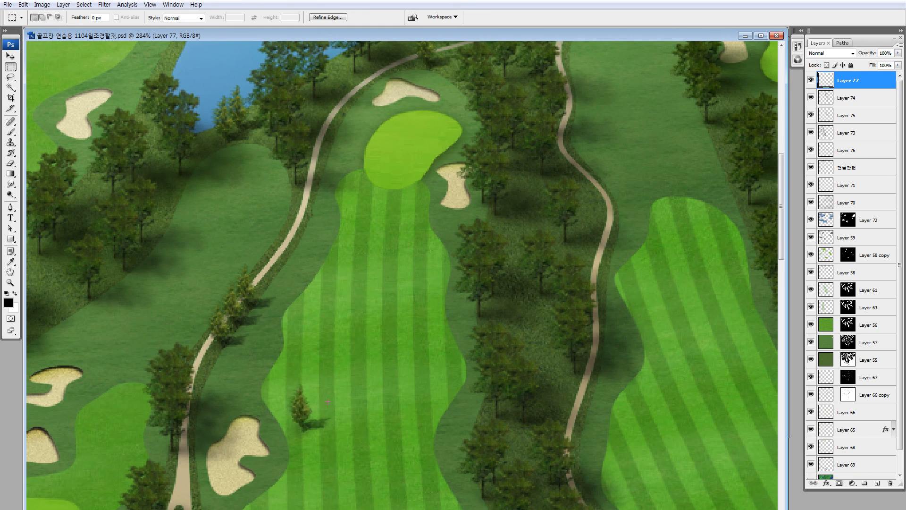
- Continue the conifer copies down the path past the sand bunker to below the path's fork
key("b")
key("p")
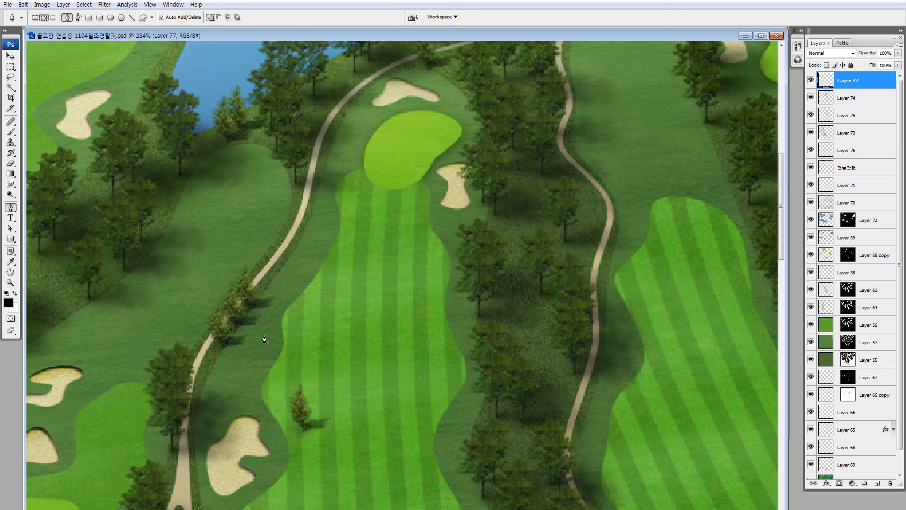
key("e")
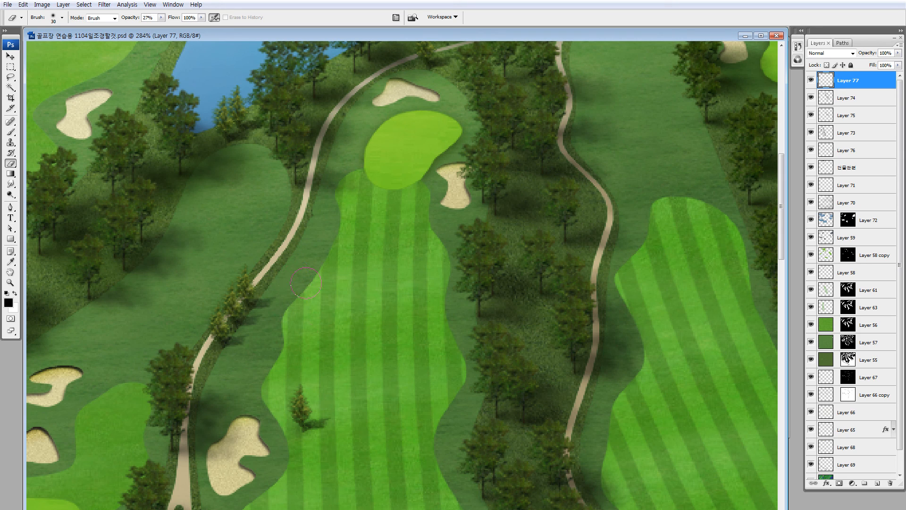
mouse_move(349, 407)
left_mouse_down()
mouse_move(327, 435)
mouse_move(226, 482)
mouse_move(200, 483)
mouse_move(264, 226)
left_mouse_up()
key("l")
key("ctrl+a")
left_click_drag(263, 278, 267, 327)
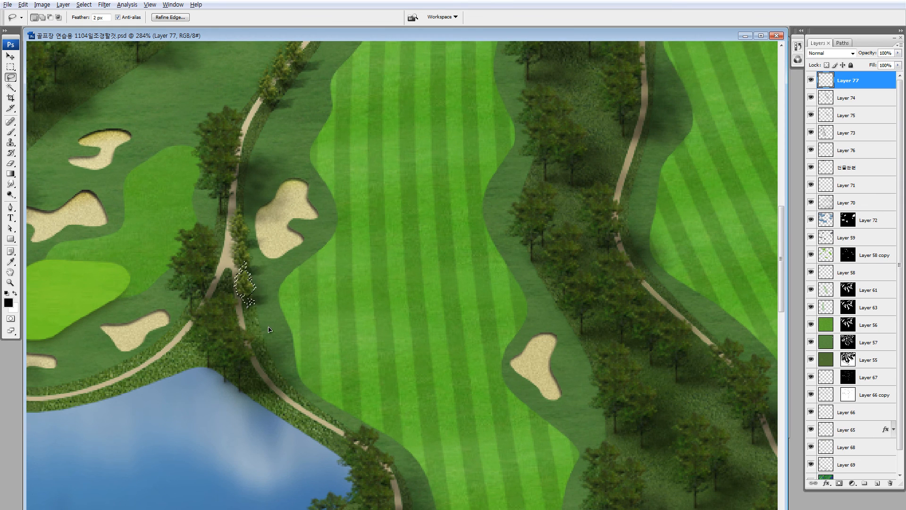
- Add conifer copies in the grove between the striped fairways, among the trees by the upper bunker, and beside the small orange-roofed building
left_click_drag(331, 290, 609, 175)
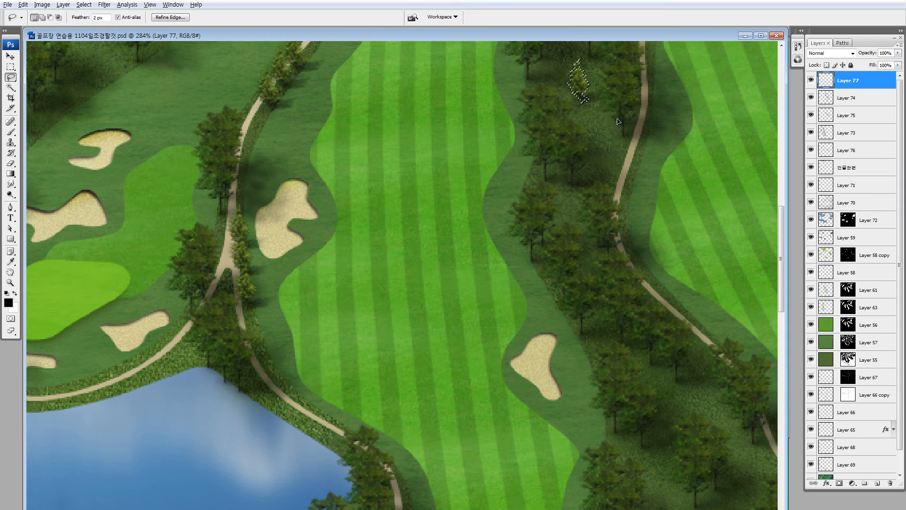
left_click_drag(596, 110, 524, 147)
left_click_drag(489, 197, 571, 125)
left_click_drag(578, 113, 451, 399)
left_click_drag(445, 392, 452, 67)
left_click_drag(444, 179, 434, 355)
left_click_drag(433, 284, 426, 226)
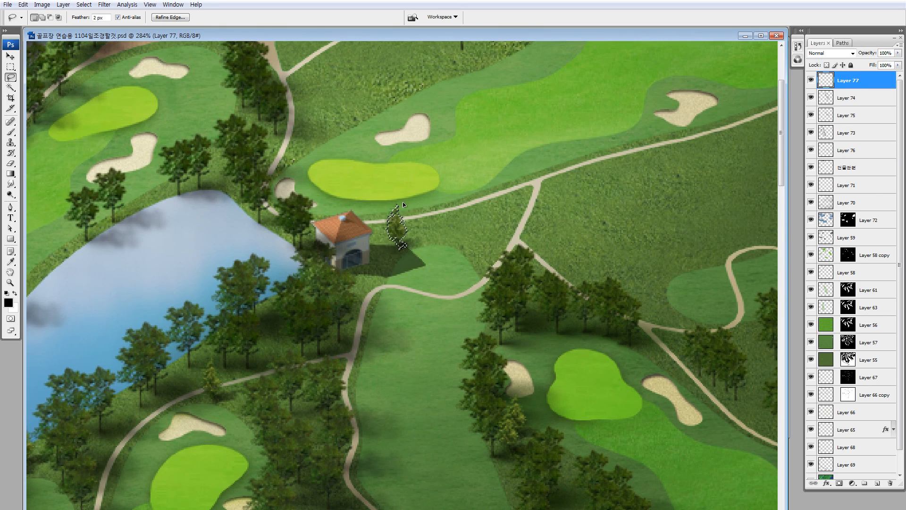
- Transform the conifer beside the orange-roofed building and duplicate it along the path just below the building
key("ctrl+t")
left_click_drag(468, 119, 470, 121)
key("Return")
key("l")
left_click_drag(405, 283, 386, 369)
- Place conifer copies in a row along the path west of the small pond, from the upper path junction to the lower fork
key("ctrl+minus")
key("ctrl+minus")
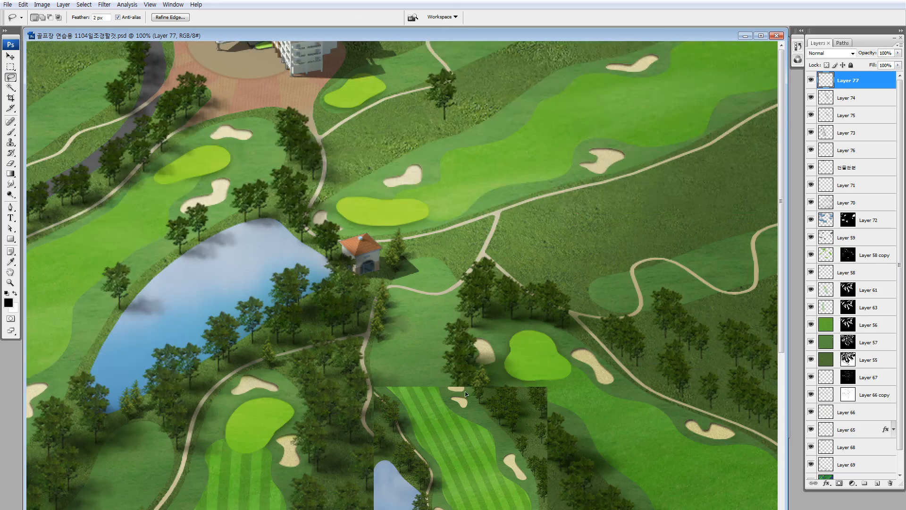
left_click_drag(508, 428, 410, 228)
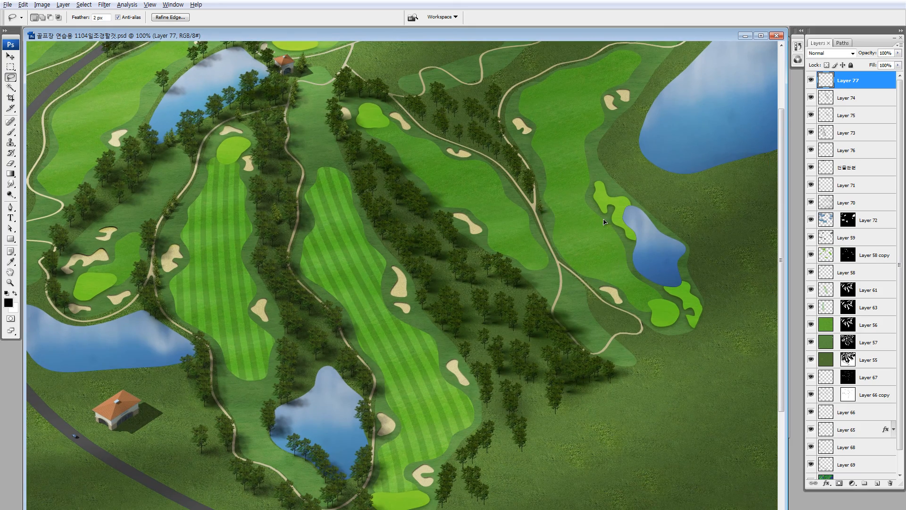
left_click_drag(477, 119, 616, 313)
key("ctrl+t")
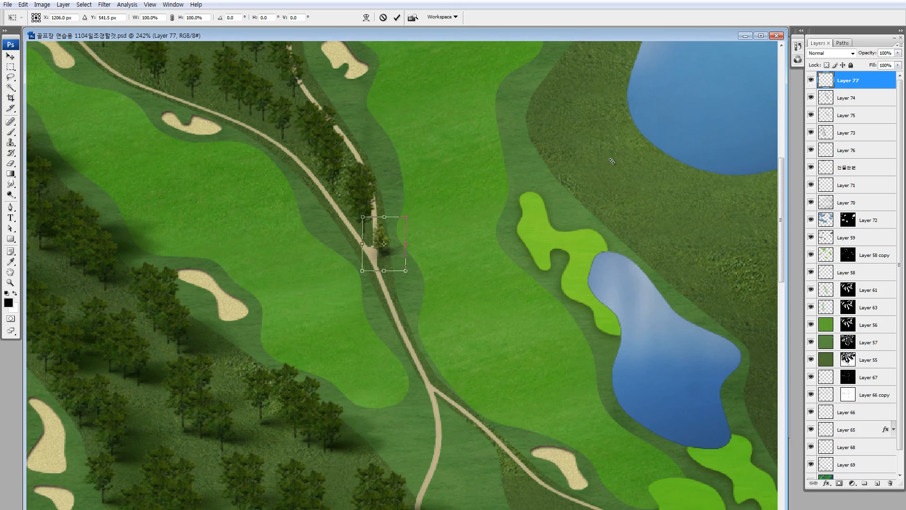
key("Return")
key("z")
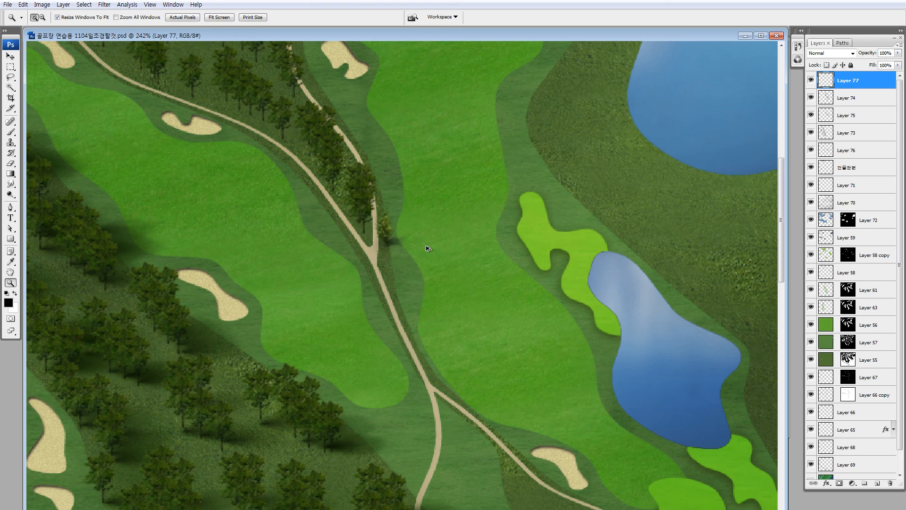
mouse_move(426, 248)
left_mouse_down()
mouse_move(432, 306)
mouse_move(463, 371)
left_mouse_up()
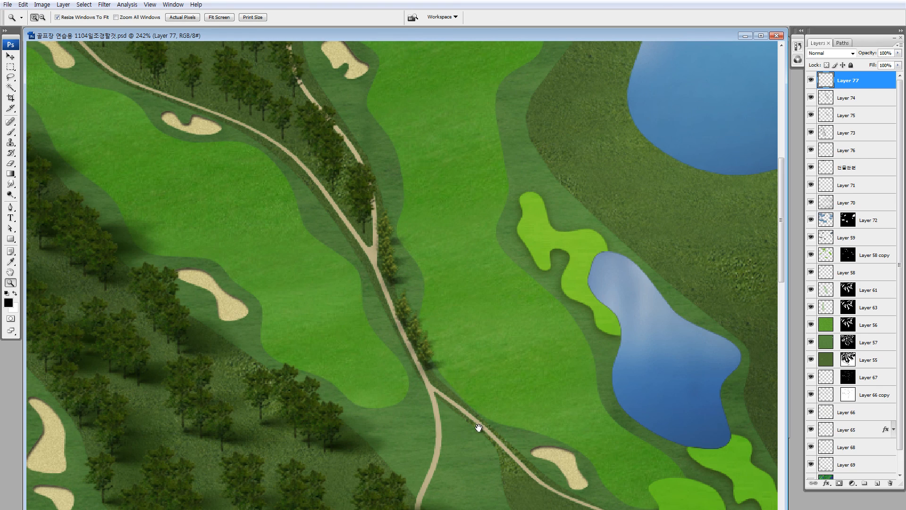
- Duplicate the conifer along the path beside the second striped fairway and through the grove down to the pond
left_click_drag(478, 427, 427, 195)
left_click_drag(405, 134, 491, 255)
left_click_drag(491, 255, 335, 224)
left_click_drag(395, 256, 410, 284)
left_click_drag(366, 238, 401, 230)
left_click_drag(390, 330, 399, 162)
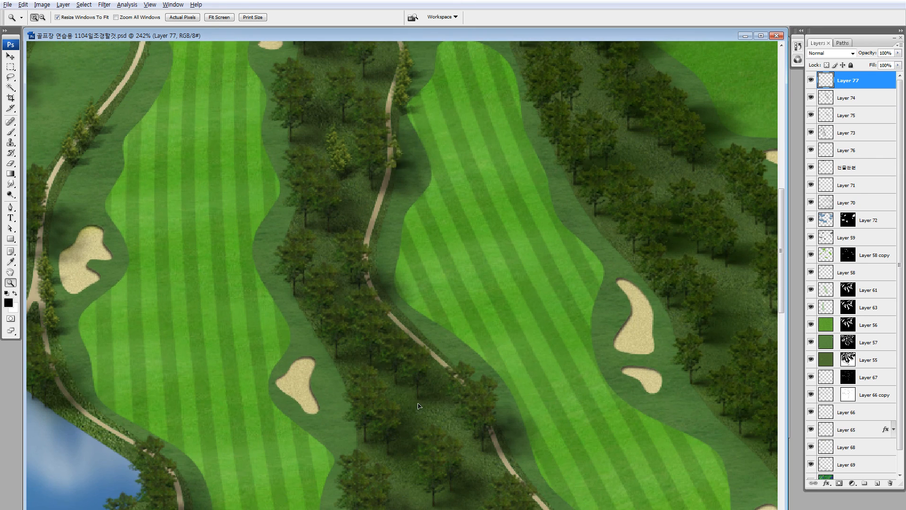
left_click_drag(456, 371, 432, 197)
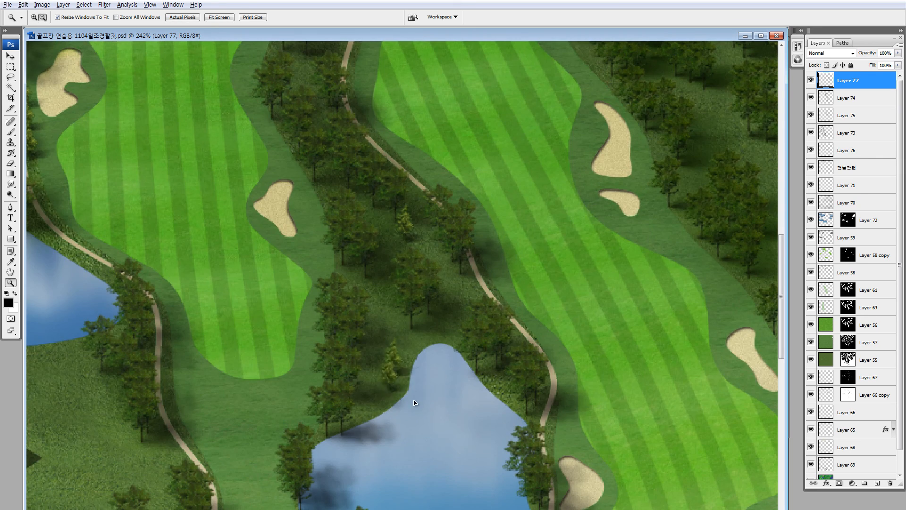
- Bring the small light green tree from the tree library document into the golf course image
left_click_drag(435, 344, 536, 205)
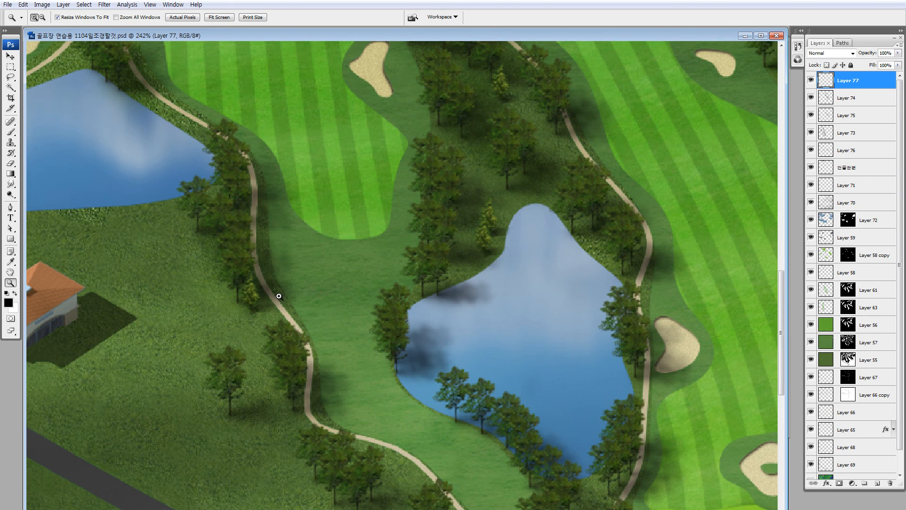
key("ctrl+0")
key("ctrl+minus")
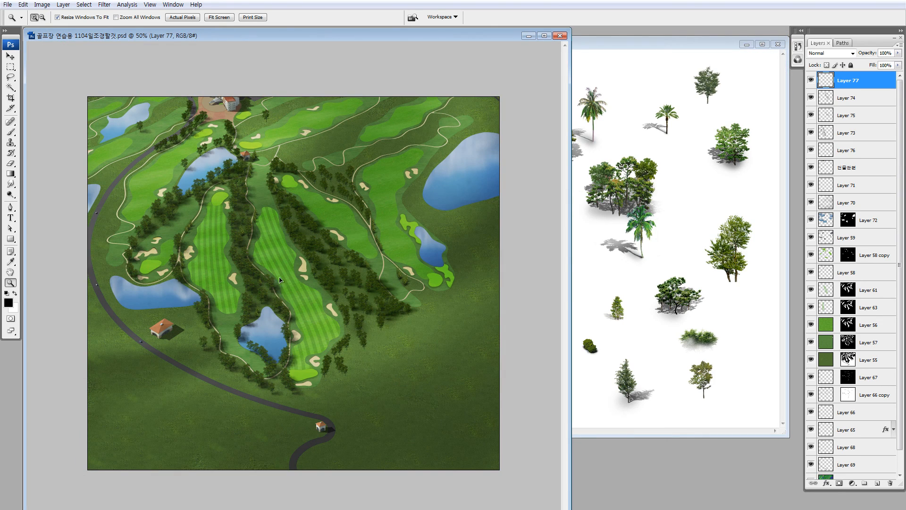
left_click(668, 284)
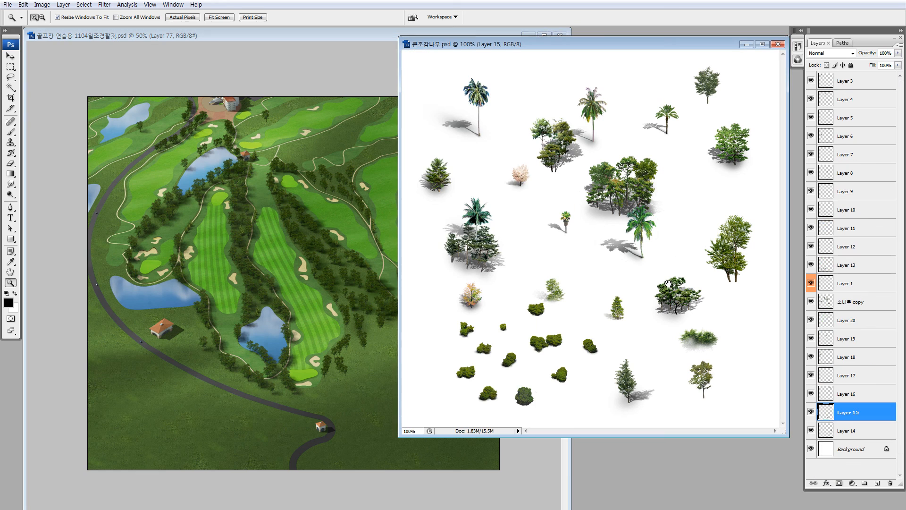
key("v")
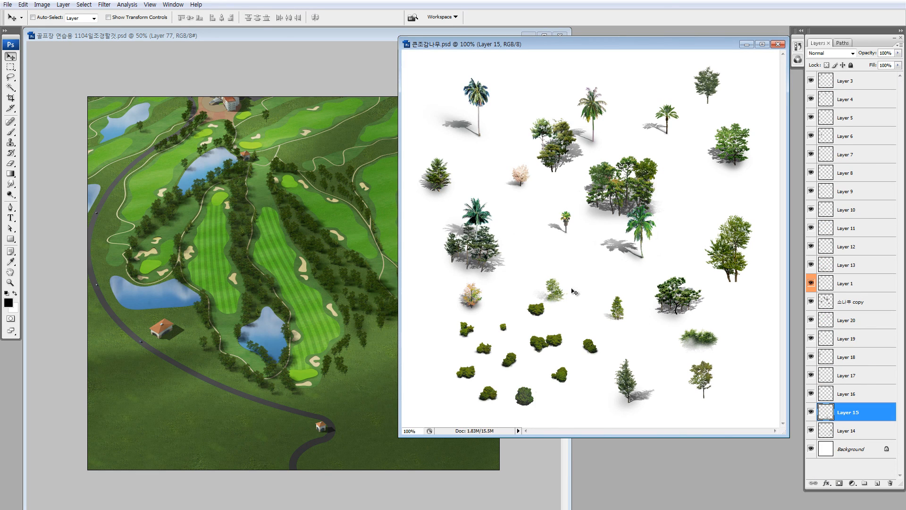
left_click_drag(573, 291, 341, 259)
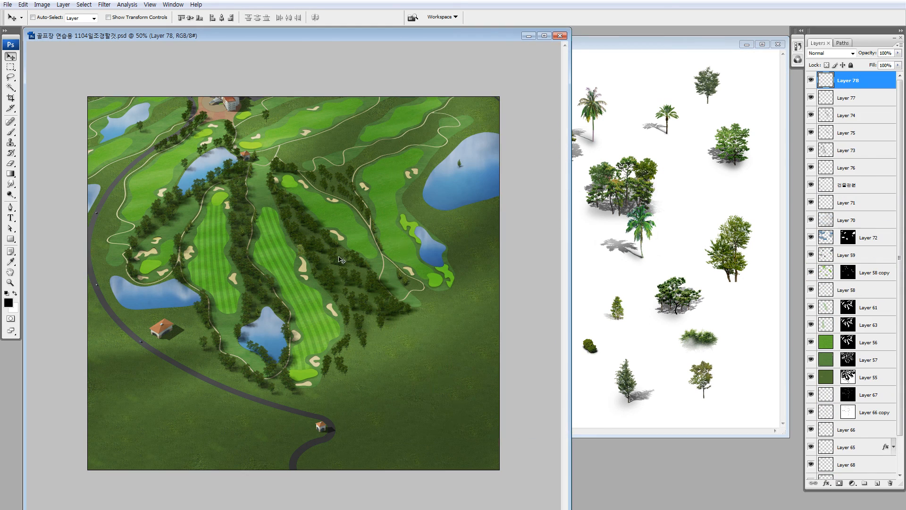
- Flip the light green tree horizontally and place it in the grove between the second striped fairway and the plain fairway
left_click_drag(333, 212, 332, 226)
key("ctrl+space")
left_click_drag(344, 265, 271, 167)
key("ctrl+t")
right_click(324, 204)
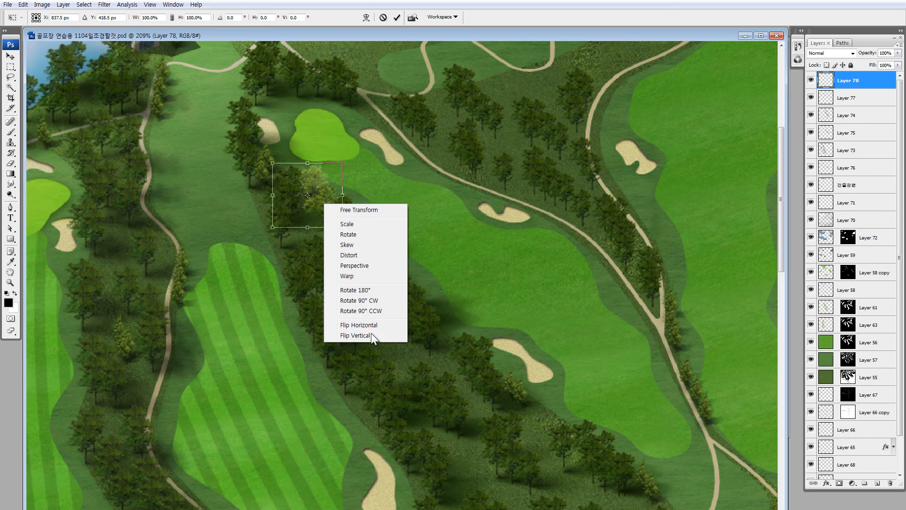
left_click(371, 325)
left_click_drag(327, 208, 400, 284)
key("Return")
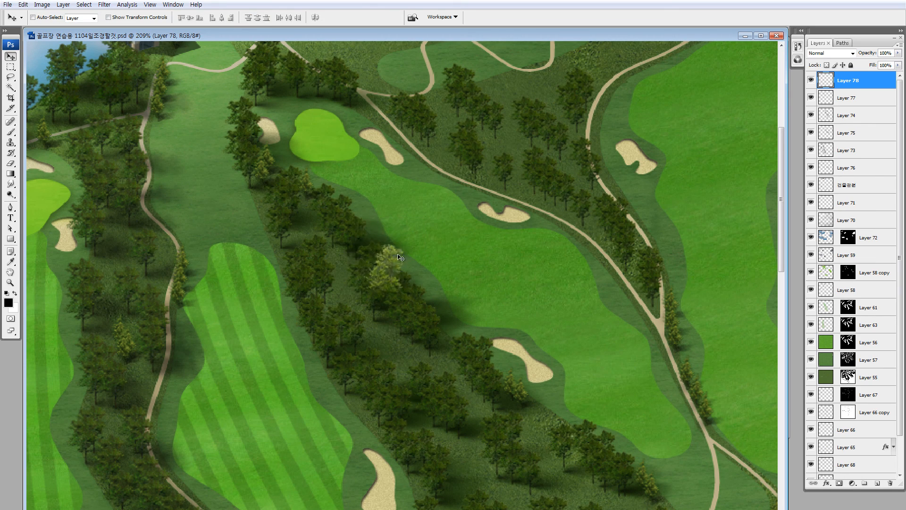
- Raise the light green tree's contrast and softly erase its base with the Eraser at 27% opacity
key("alt+i")
key("a")
key("c")
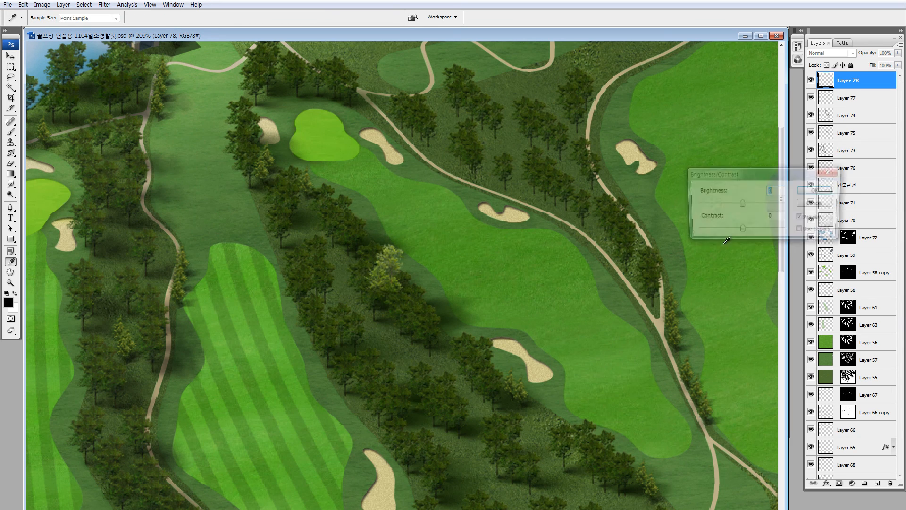
left_click(808, 190)
key("v")
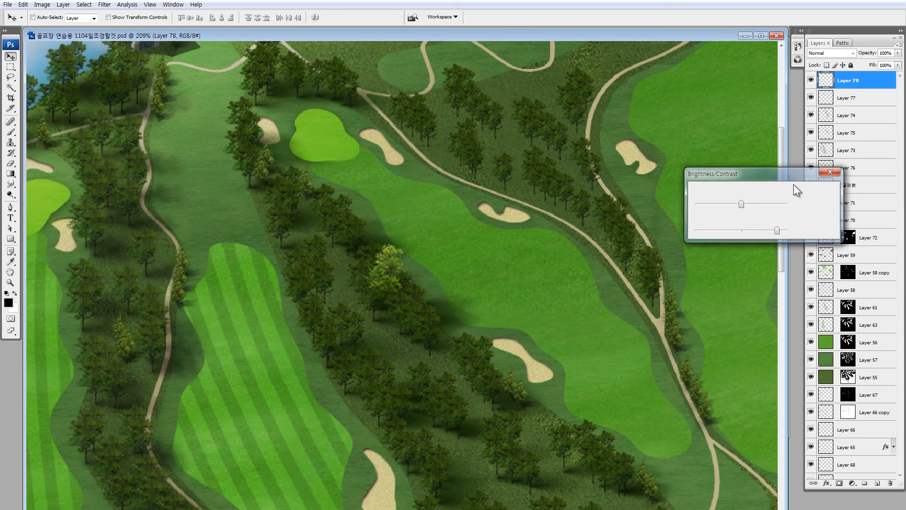
key("e")
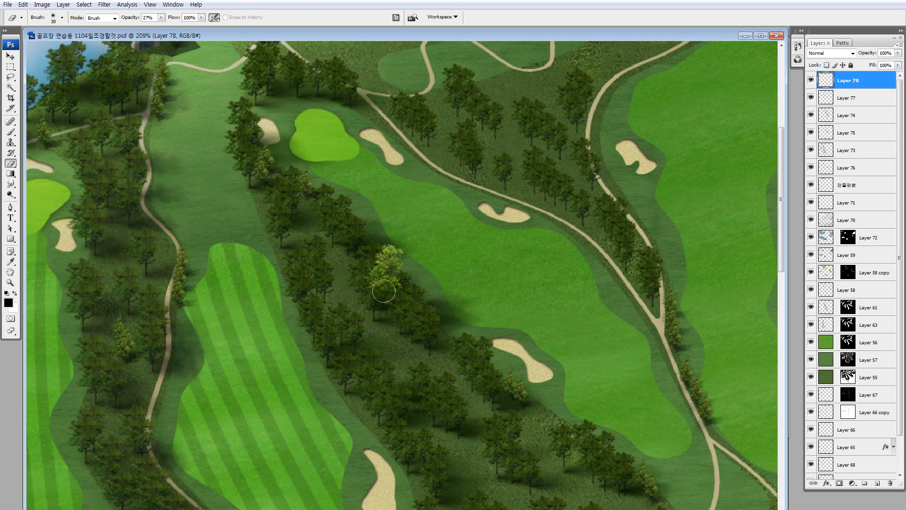
left_click_drag(380, 300, 415, 304)
- Scale the light green tree in the grove to 81.6% and rotate it -3.5°
key("m")
left_click_drag(305, 169, 610, 412)
left_click_drag(522, 336, 511, 319)
left_click_drag(501, 200, 461, 344)
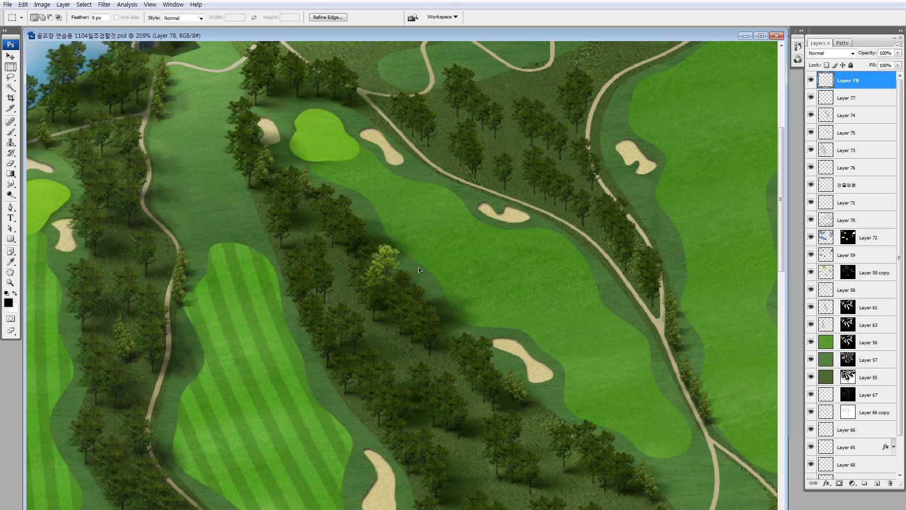
key("ctrl+t")
left_click_drag(487, 262, 486, 257)
left_click_drag(428, 243, 415, 255)
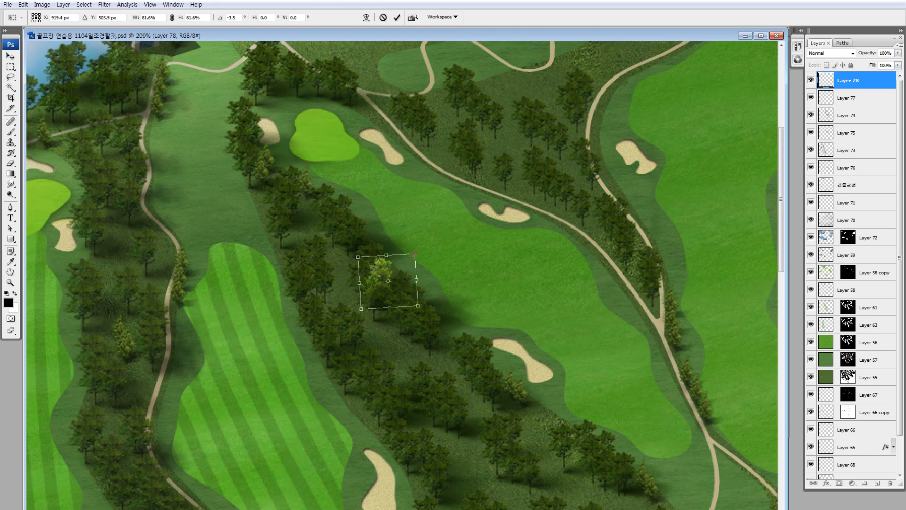
key("Return")
- Clear the selection and set the light green tree layer's brightness to -20
key("m")
key("ctrl+alt+0")
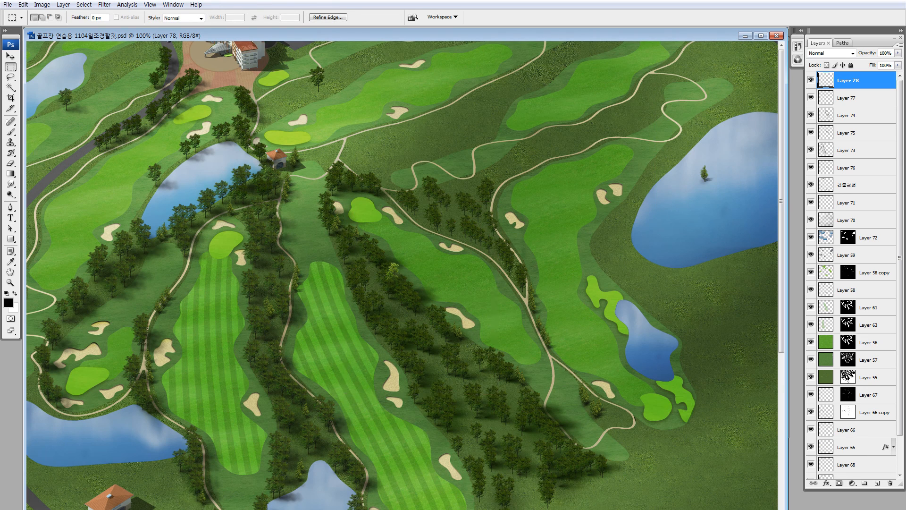
key("ctrl+d")
key("i")
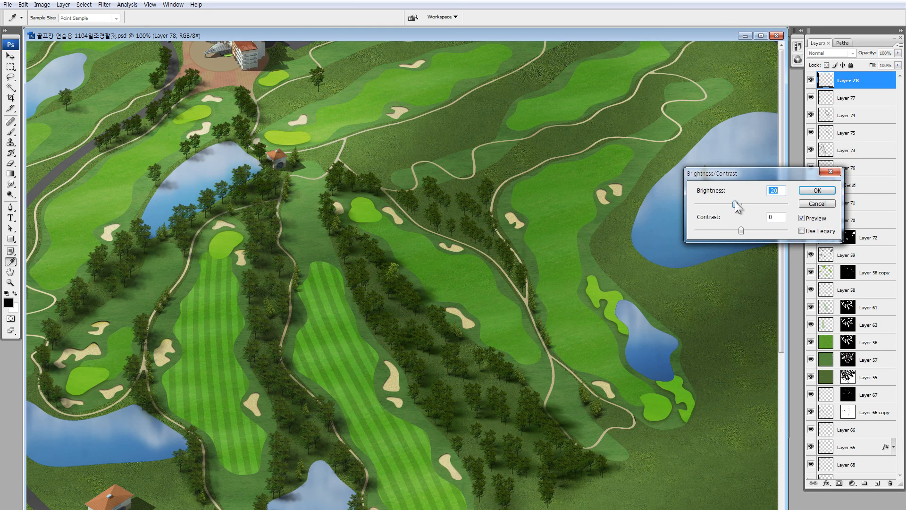
key("Return")
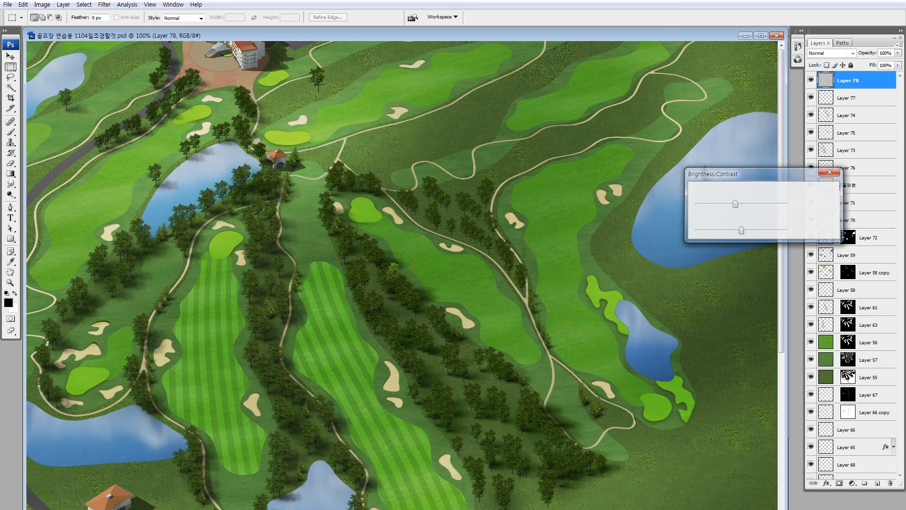
- Scatter copies of the light green tree through the groves around the striped fairways and the trees near the ponds
key("m")
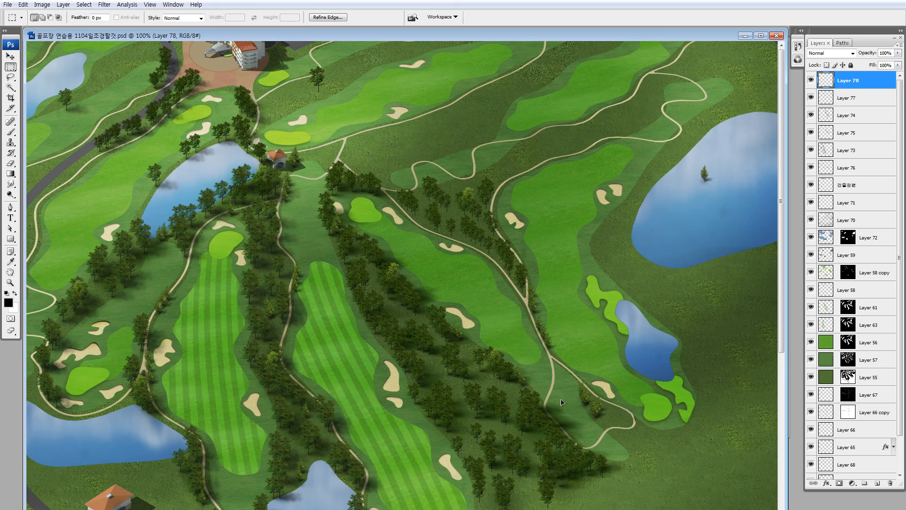
left_click_drag(530, 401, 397, 232)
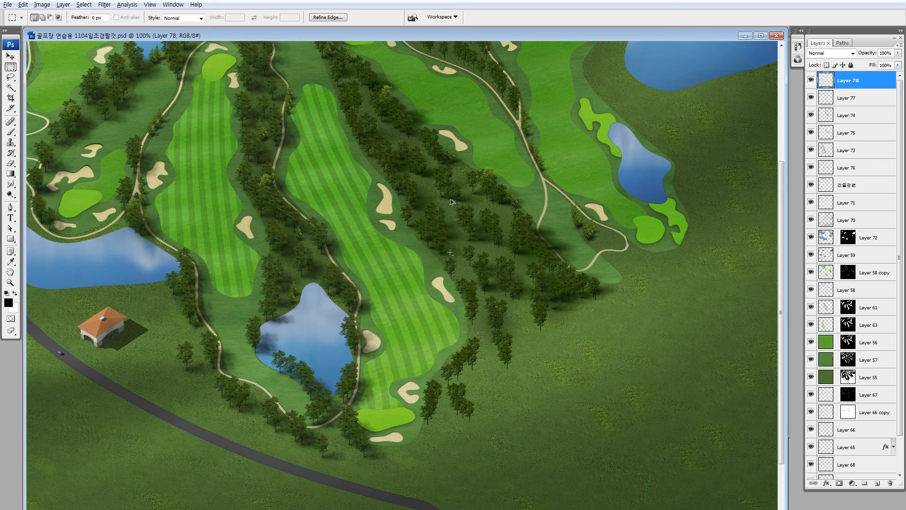
left_click_drag(483, 260, 480, 237)
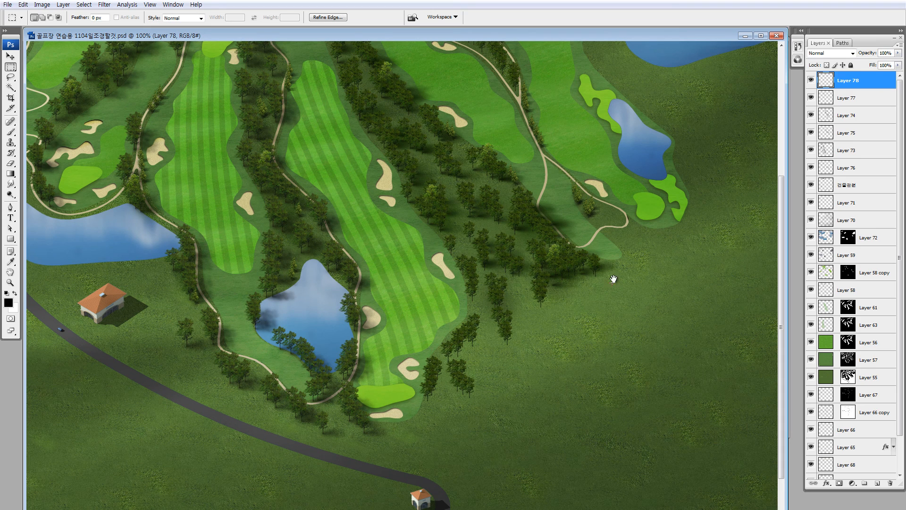
left_click_drag(613, 279, 630, 369)
left_click_drag(557, 316, 376, 265)
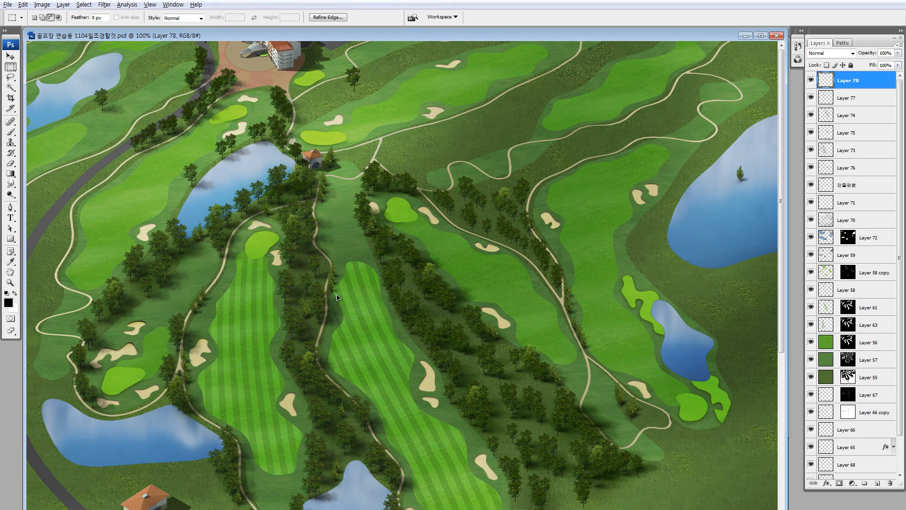
scroll(419, 504, "down", 3)
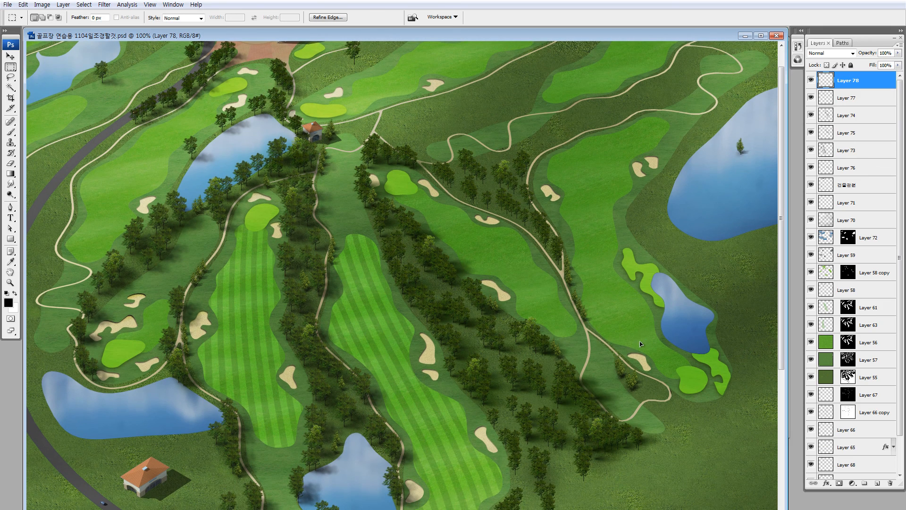
- Bring the 소나무 copy layer with its tree clusters from the tree library document into the golf course image
key("ctrl+minus")
key("ctrl+minus")
key("ctrl+Tab")
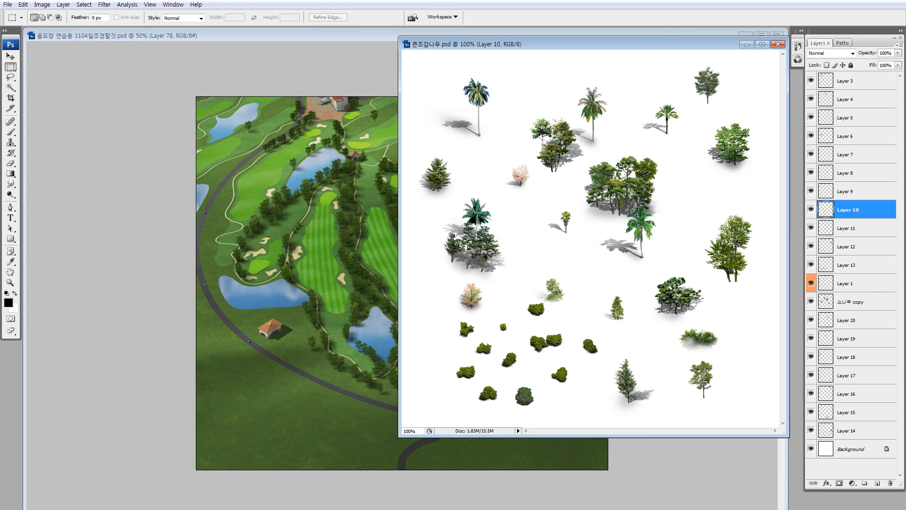
key("v")
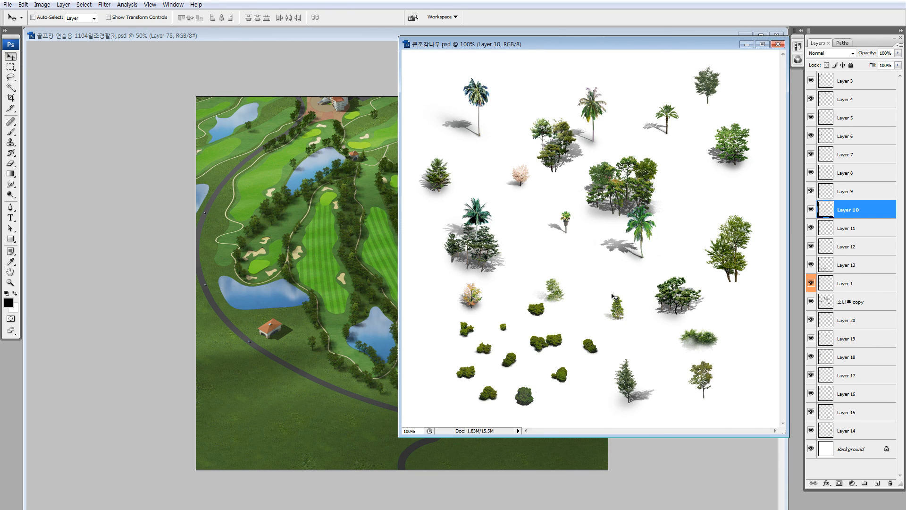
left_click_drag(569, 221, 558, 227)
left_click_drag(645, 221, 613, 234)
left_click_drag(637, 192, 378, 417)
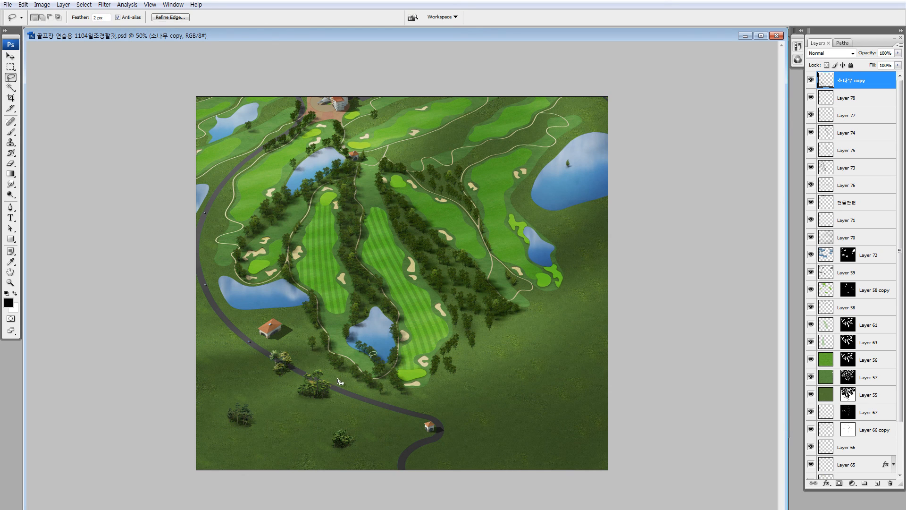
- Move one tree cluster into the grove above the small pond, scaling it to 66.5% and rotating it -2.5°
mouse_move(367, 355)
left_mouse_down()
mouse_move(402, 279)
mouse_move(392, 287)
left_mouse_up()
left_click_drag(370, 326, 399, 250)
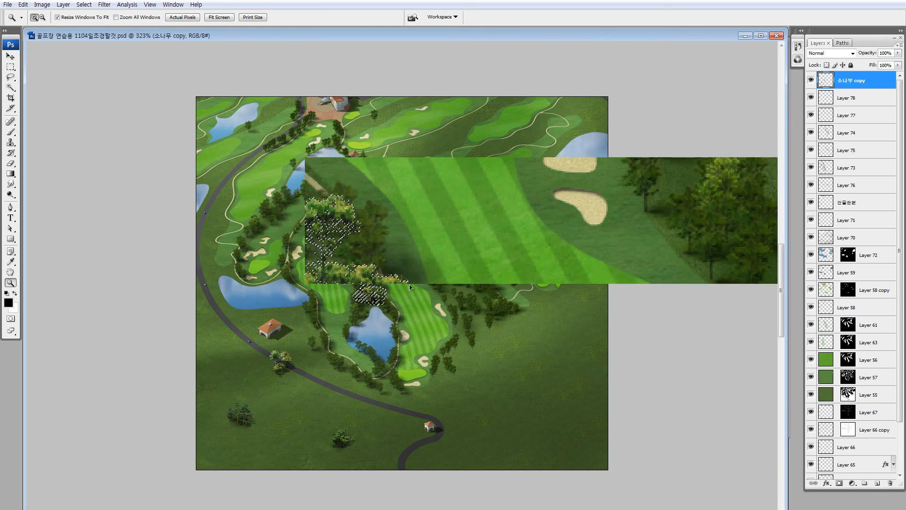
key("ctrl+d")
key("ctrl+t")
left_click_drag(467, 193, 354, 277)
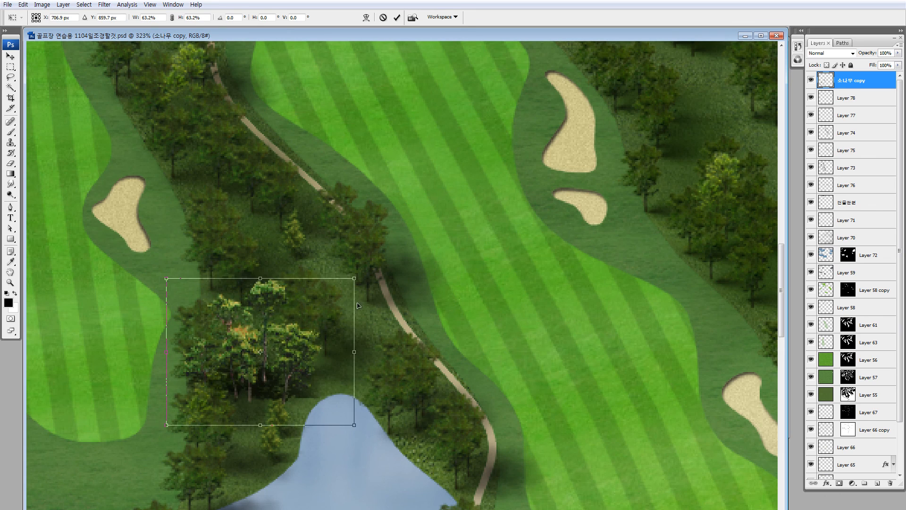
left_click_drag(325, 322, 375, 314)
left_click_drag(401, 269, 449, 273)
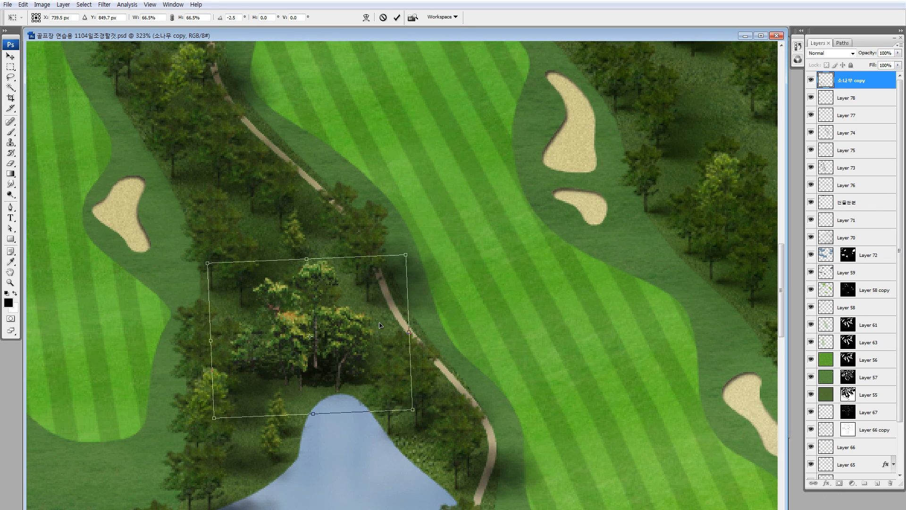
key("Return")
key("z")
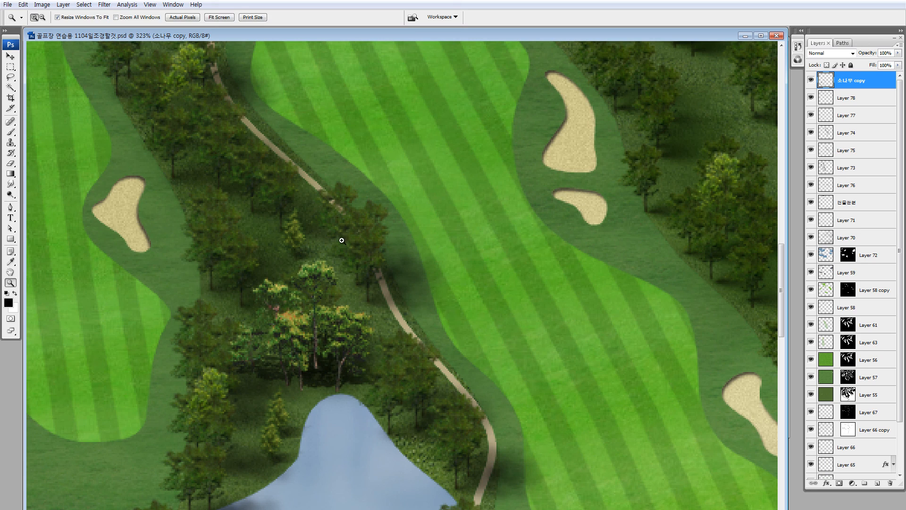
- Set the cluster's saturation to -39 and softly erase its base along the pond's tip with the Eraser at 27% opacity
key("l")
mouse_move(293, 144)
left_mouse_down()
mouse_move(416, 470)
mouse_move(326, 138)
left_mouse_up()
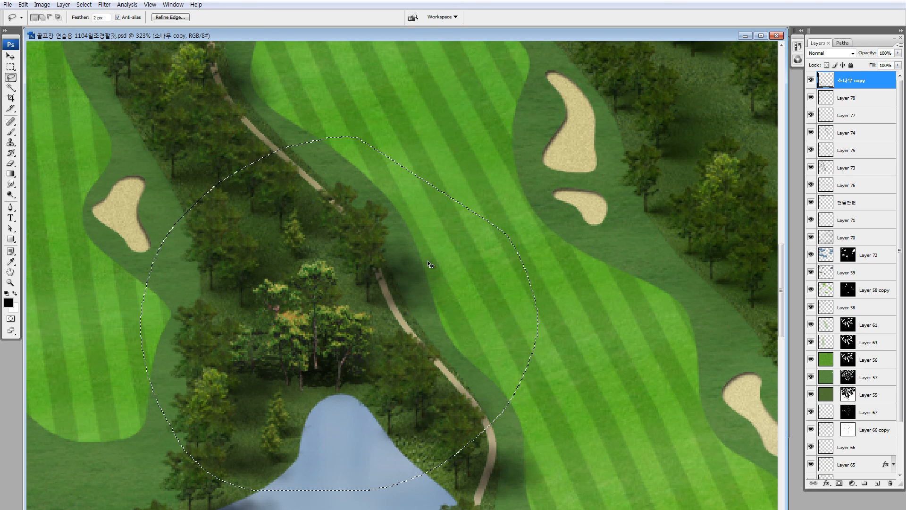
key("ctrl+d")
key("ctrl+u")
left_click(662, 259)
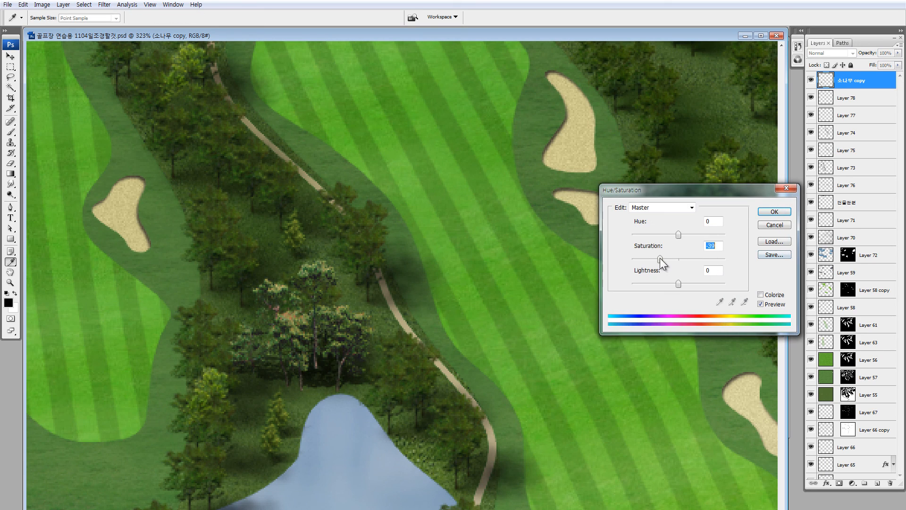
left_click(776, 213)
key("l")
key("e")
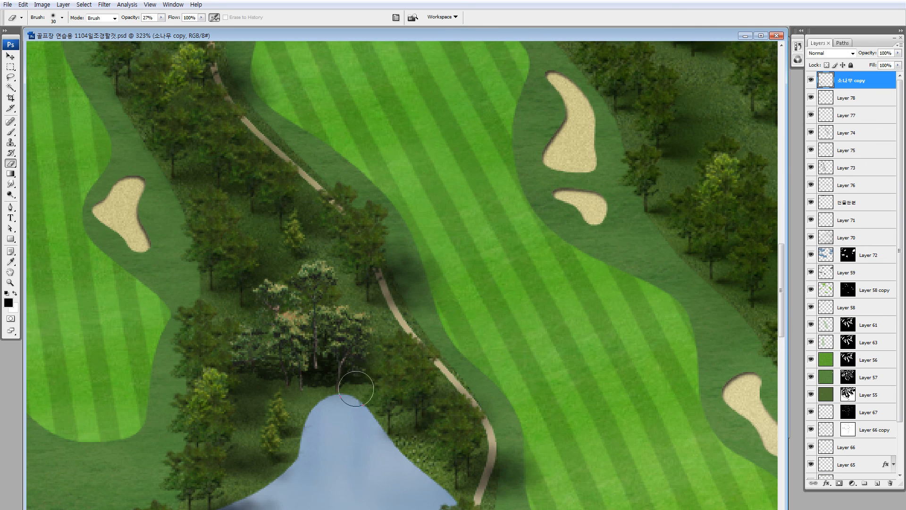
left_click_drag(329, 384, 354, 399)
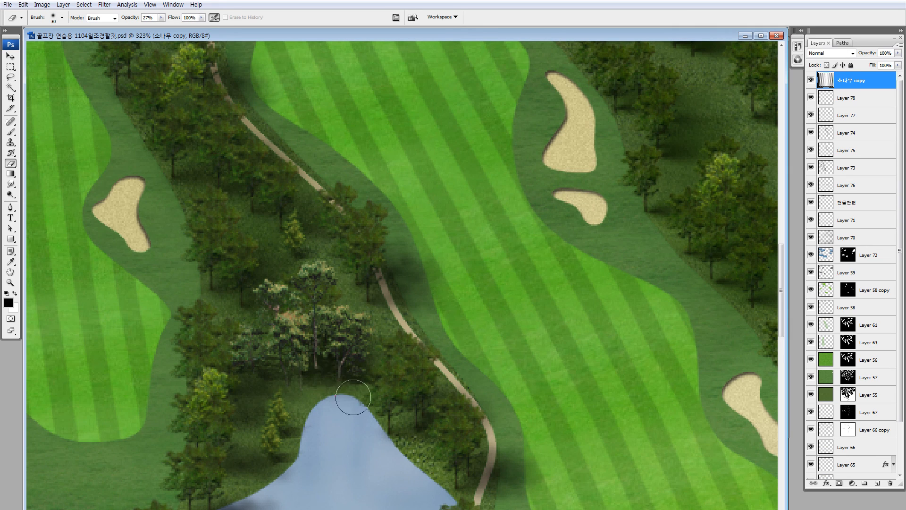
- Select the tree cluster beside the road and move it to the shore of the upper pond near the orange-roofed building
key("ctrl+0")
key("ctrl+minus")
key("l")
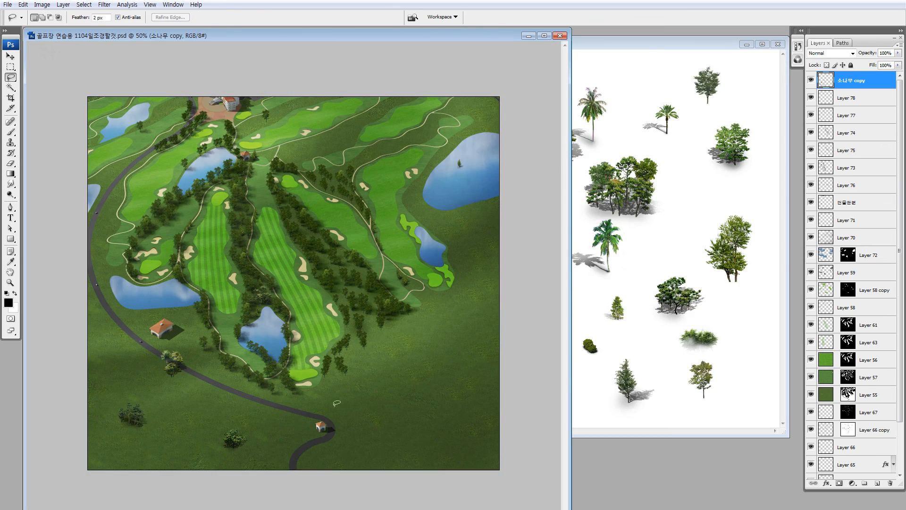
mouse_move(160, 342)
left_mouse_down()
mouse_move(183, 345)
mouse_move(166, 338)
left_mouse_up()
mouse_move(171, 377)
left_mouse_down()
mouse_move(231, 177)
mouse_move(204, 195)
left_mouse_up()
key("z")
left_click_drag(155, 160, 269, 230)
- Scale the moved tree cluster to 76.6% width and 80.1% height and fit it among the trees on the pond's shore
key("ctrl+d")
key("ctrl+t")
left_click_drag(439, 142, 411, 166)
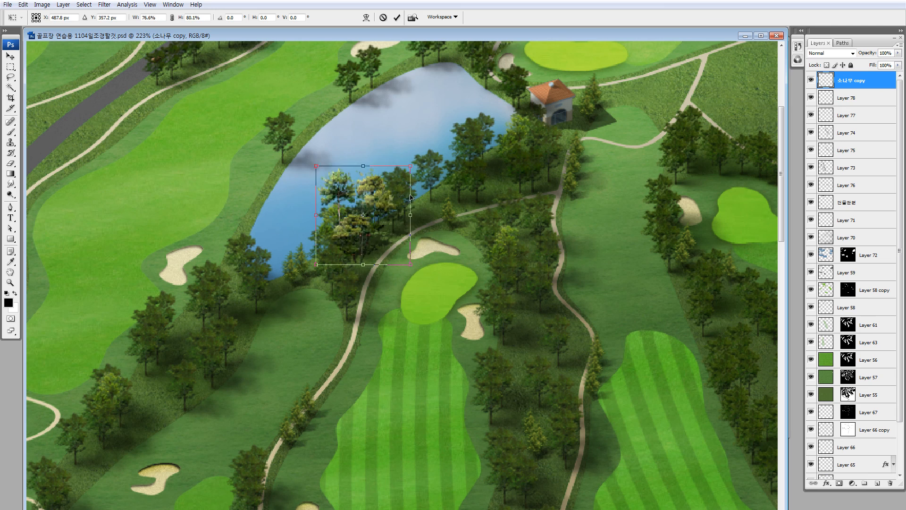
left_click_drag(392, 205, 416, 188)
key("Return")
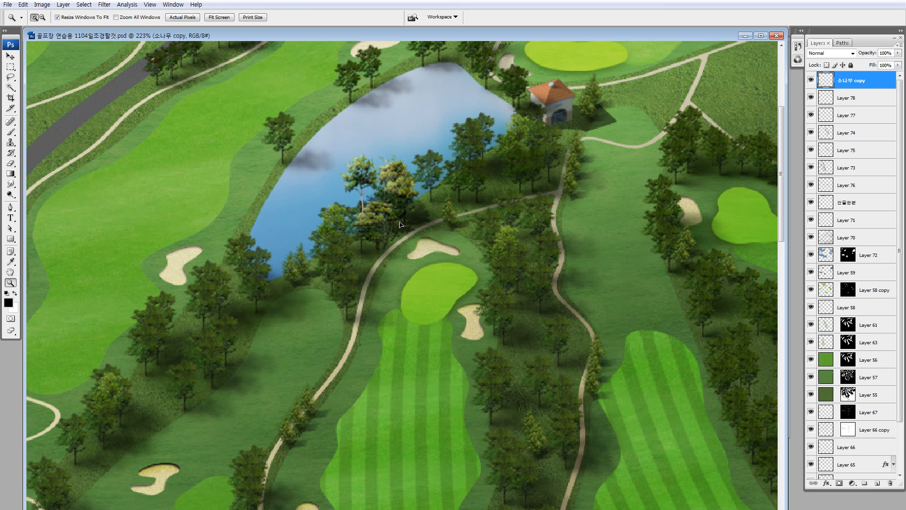
key("e")
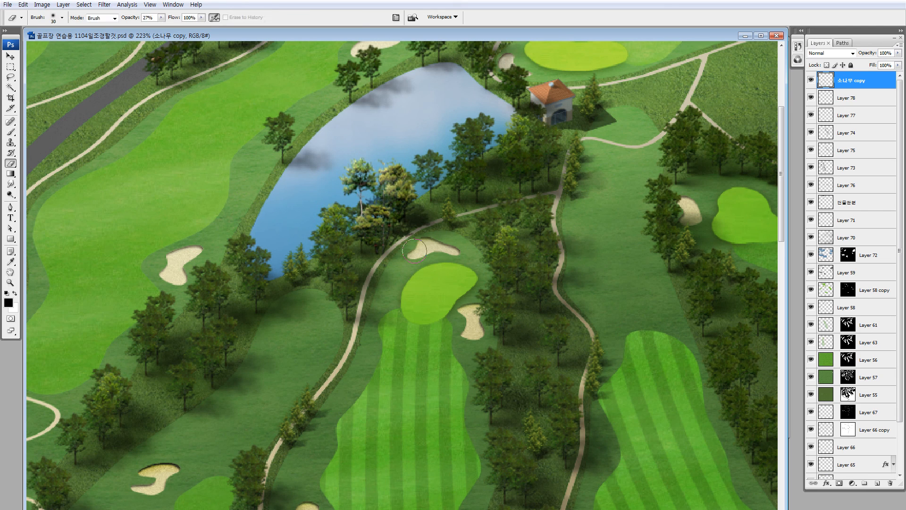
- Softly erase the base of the tree cluster on the upper pond's shore and copy the cluster into the grove beside the cart path
left_click_drag(411, 234, 378, 253)
key("ctrl+minus")
key("ctrl+minus")
key("ctrl+minus")
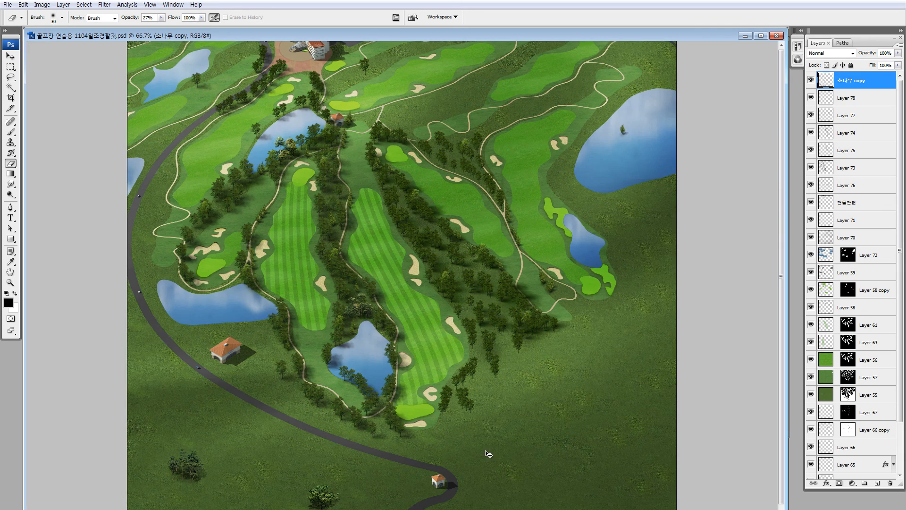
key("l")
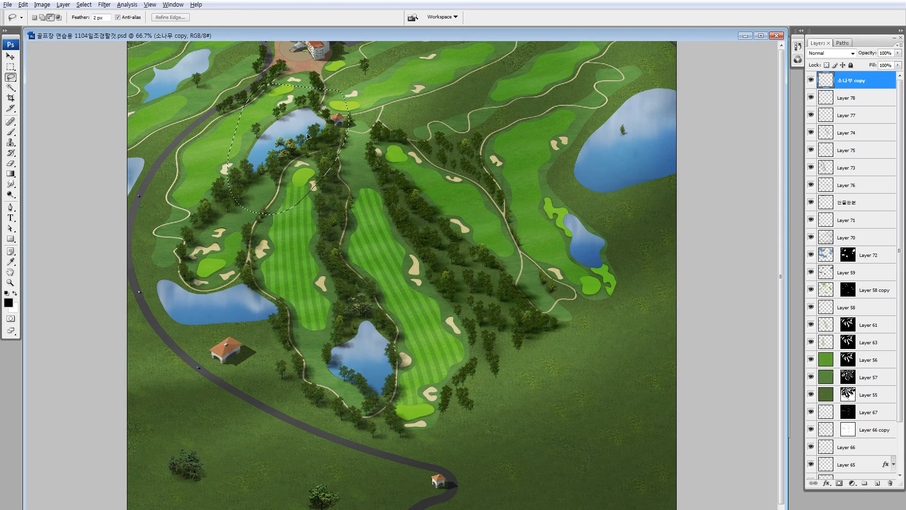
left_click_drag(503, 261, 505, 260)
key("z")
left_click_drag(446, 219, 557, 354)
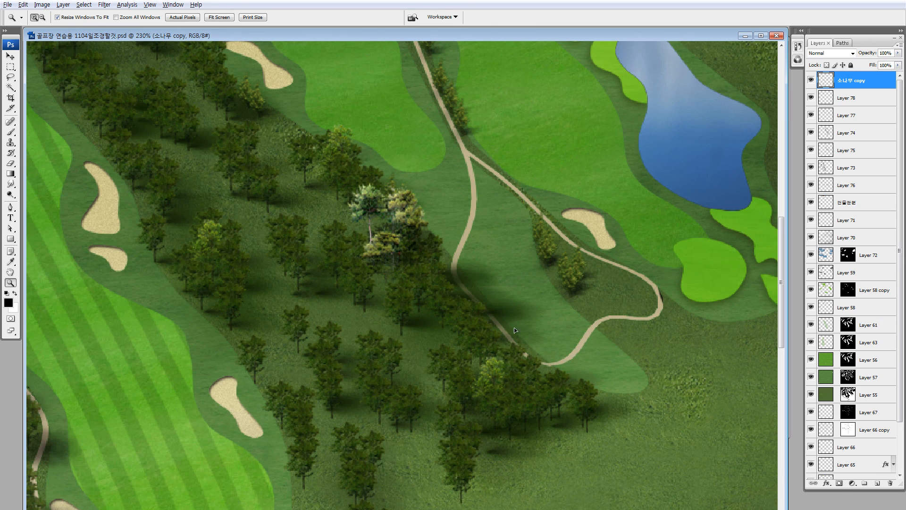
mouse_move(484, 303)
left_mouse_down()
mouse_move(477, 286)
mouse_move(493, 300)
mouse_move(475, 304)
left_mouse_up()
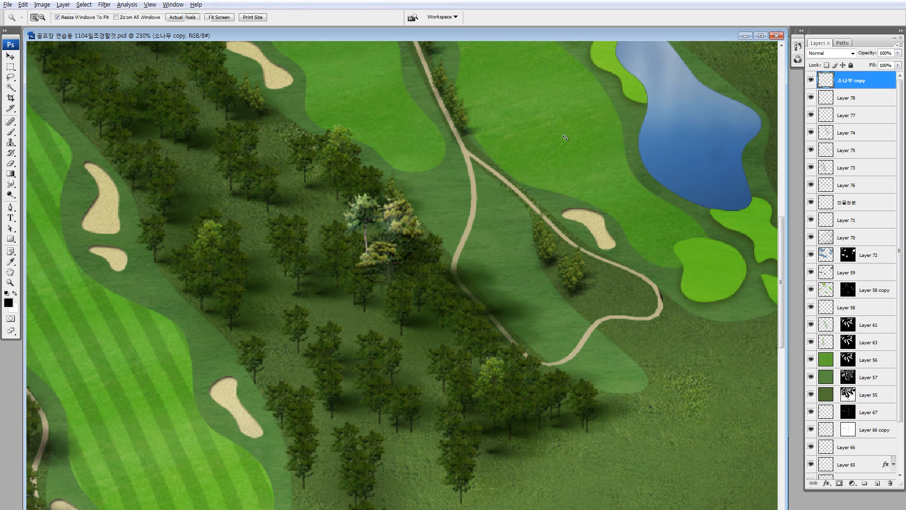
- Set the lightness of the copied cluster's yellowish trees to -20 and softly erase the cluster's base
key("l")
mouse_move(420, 54)
left_mouse_down()
mouse_move(575, 89)
mouse_move(500, 57)
left_mouse_up()
key("ctrl+h")
key("ctrl+u")
left_click_drag(678, 284, 667, 281)
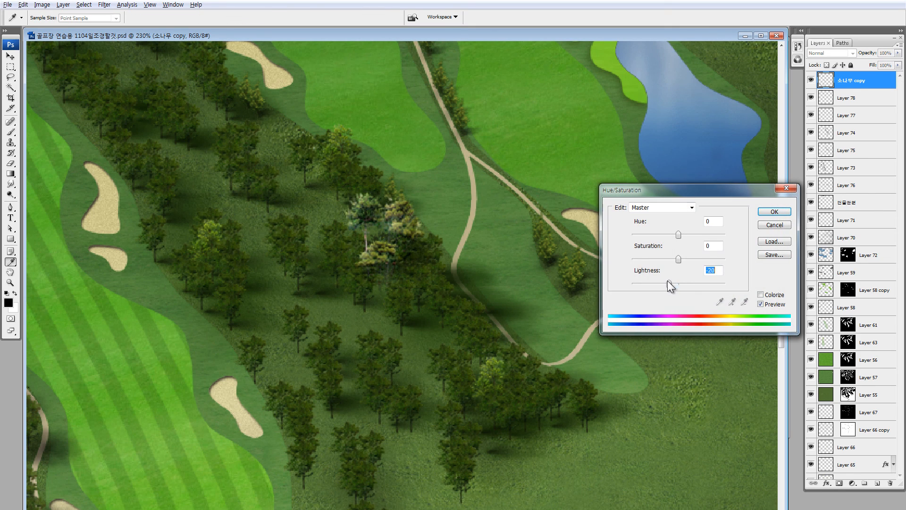
left_click(774, 211)
key("e")
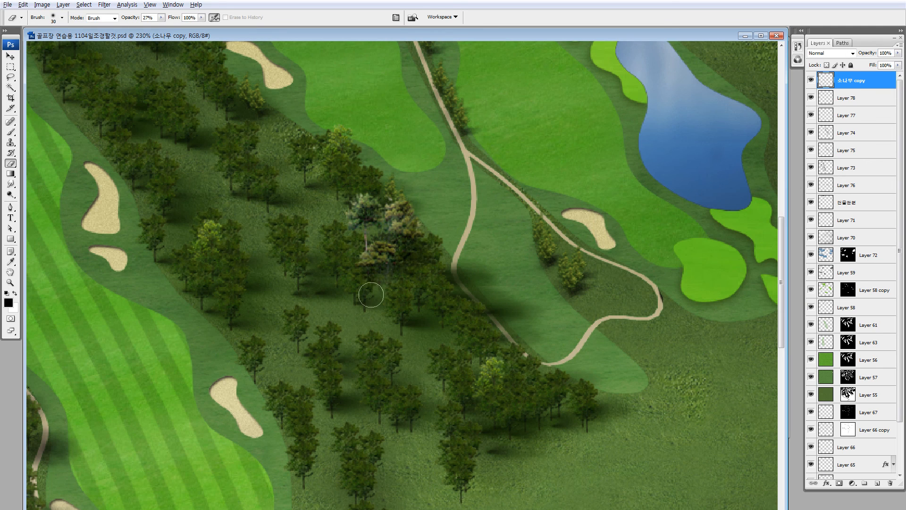
- Select the pine cluster below the road and move it to the pond's shore near the large orange-roofed building
key("ctrl+minus")
key("ctrl+minus")
key("ctrl+minus")
key("ctrl+minus")
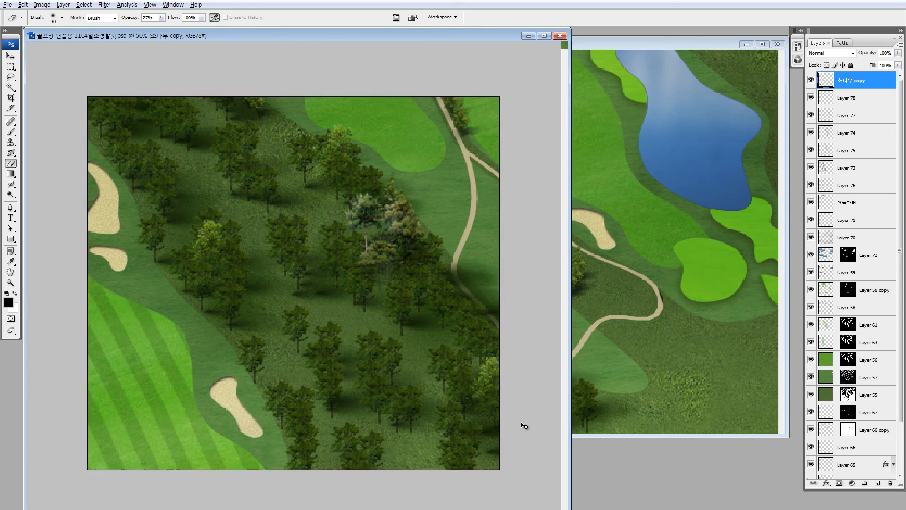
key("l")
mouse_move(202, 371)
left_mouse_down()
mouse_move(266, 429)
mouse_move(304, 421)
left_mouse_up()
mouse_move(273, 387)
left_mouse_down()
mouse_move(271, 475)
mouse_move(298, 416)
left_mouse_up()
mouse_move(176, 411)
left_mouse_down()
mouse_move(206, 337)
mouse_move(195, 322)
left_mouse_up()
key("ctrl+space")
left_click_drag(147, 279, 254, 332)
left_click_drag(388, 217, 371, 194)
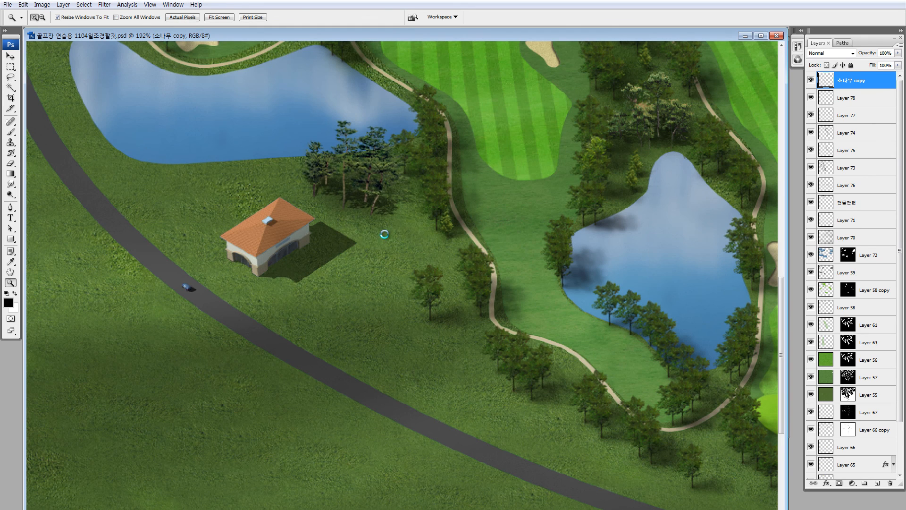
- Scale the pine cluster down slightly, fit it against the pond's edge and deselect it
key("ctrl+t")
left_click_drag(434, 247, 442, 238)
key("Return")
left_click_drag(353, 197, 356, 185)
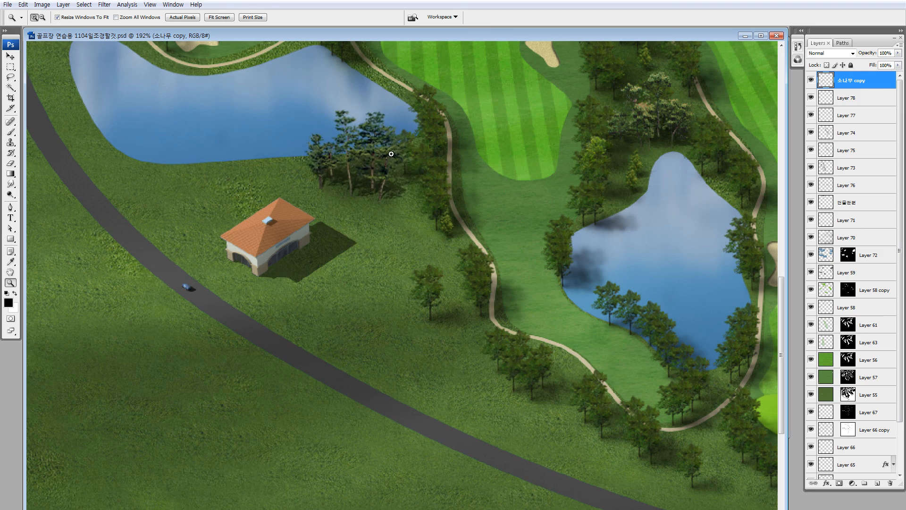
key("ctrl+d")
- Place a copy of the pine cluster on the rough beside the path junction near the small orange-roofed building
key("space")
left_click_drag(408, 136, 352, 441)
key("ctrl+0")
key("ctrl+minus")
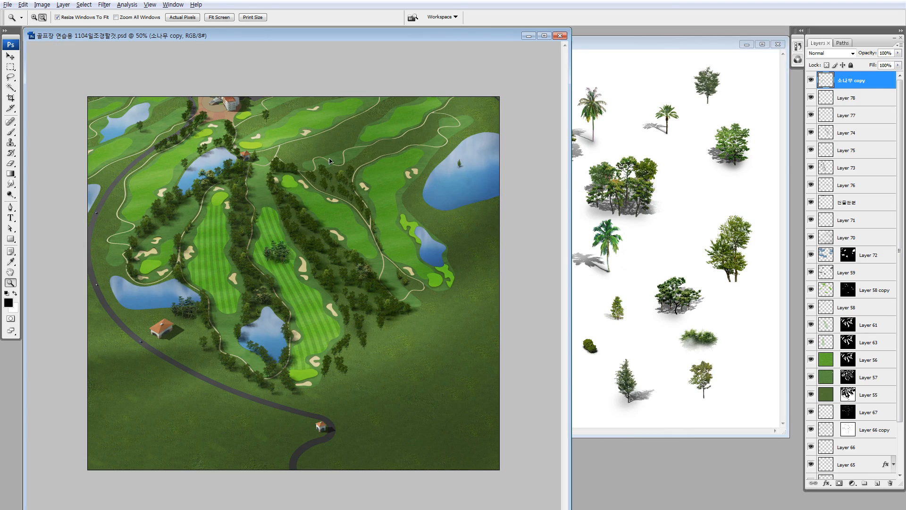
left_click_drag(245, 122, 346, 184)
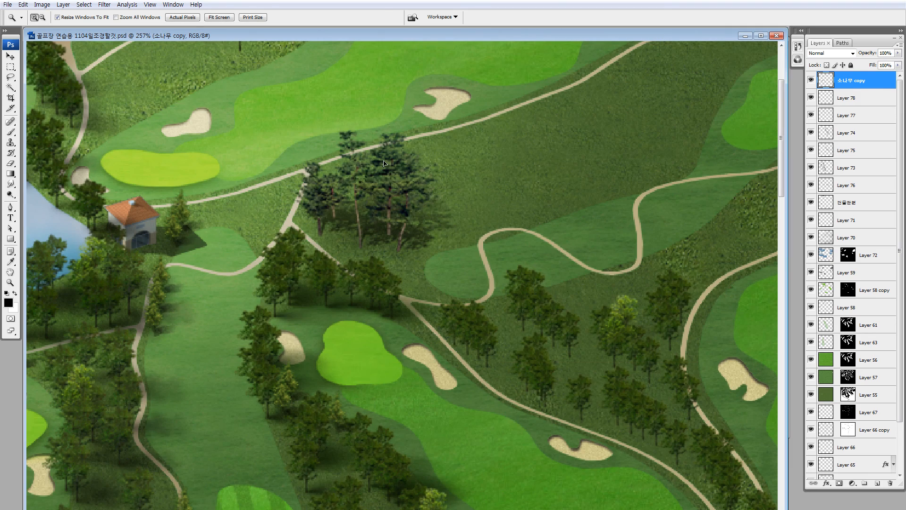
- Scale the copied pine cluster to 75.2%, place it between the small building and the path junction, and softly erase its base
key("ctrl+t")
left_click_drag(462, 126, 420, 165)
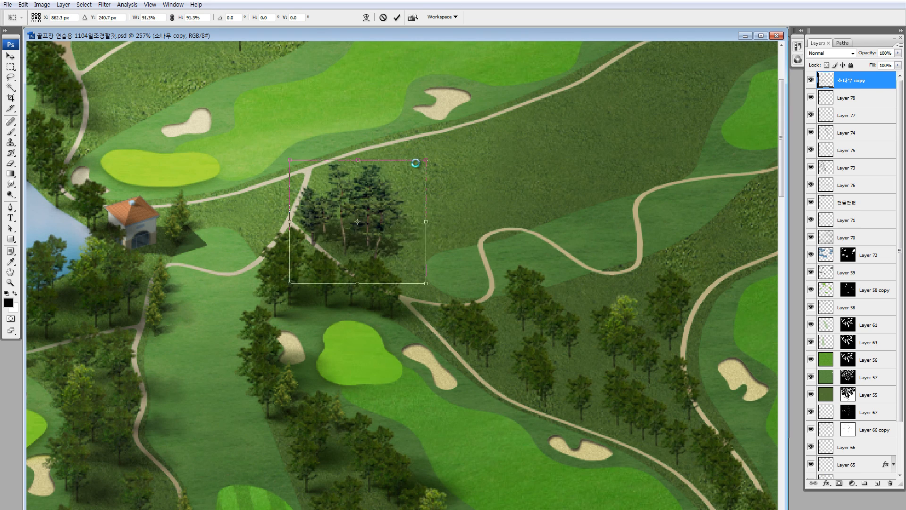
left_click_drag(372, 224, 267, 207)
key("Return")
key("z")
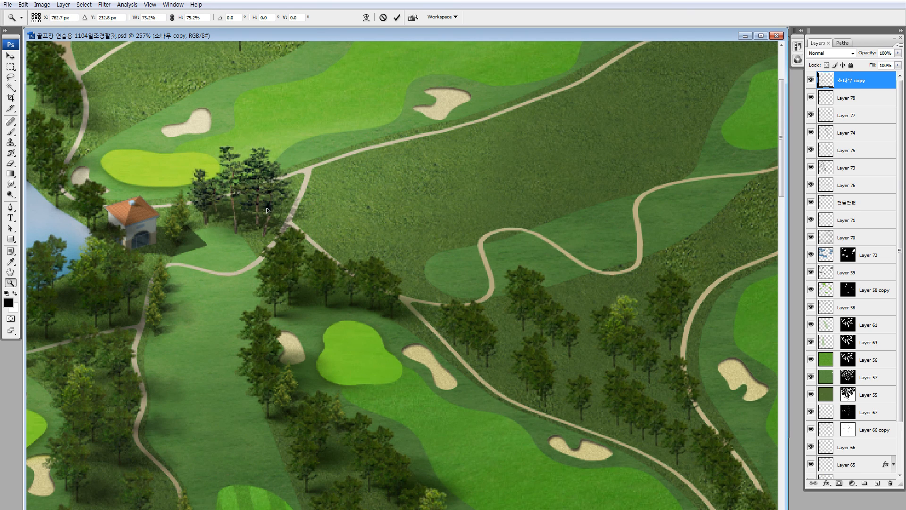
key("e")
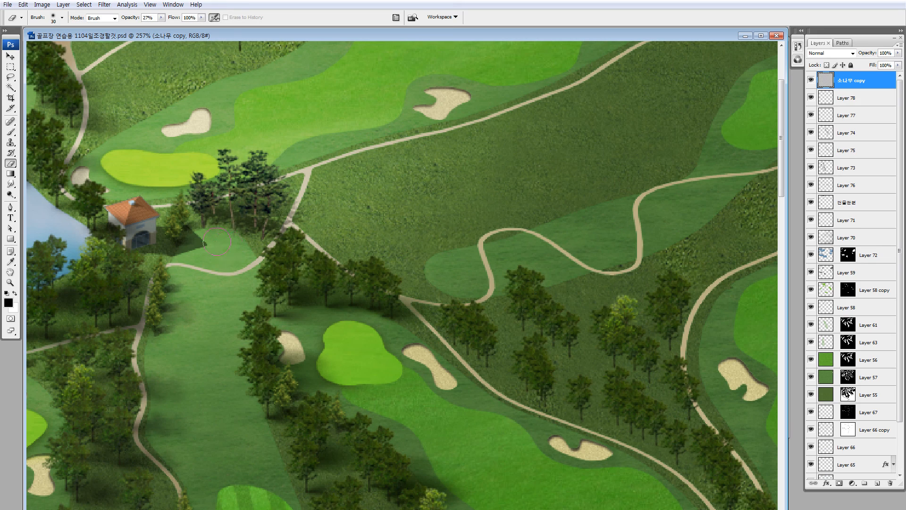
- Bring the larger orange autumn tree from 큰조감나무.psd into the grove between the two striped fairways of the golf course rendering
key("ctrl+minus")
key("ctrl+minus")
key("ctrl+minus")
key("ctrl+minus")
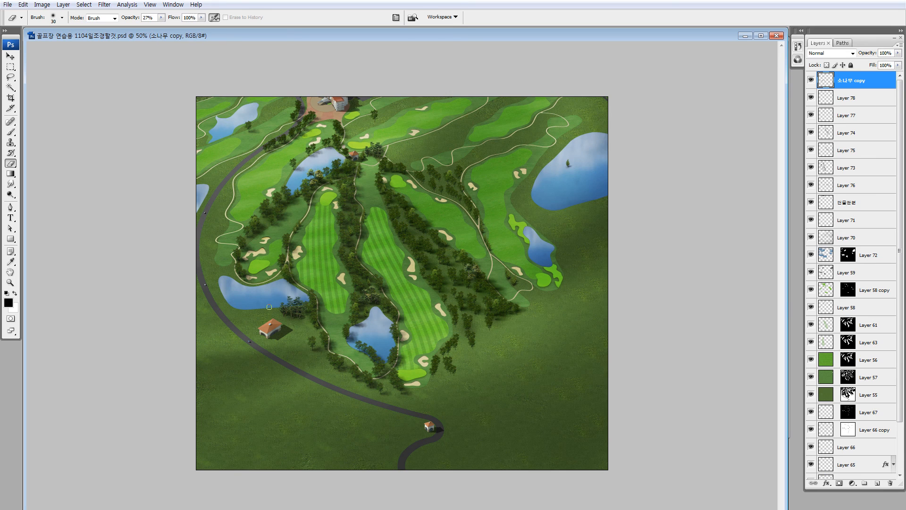
key("ctrl+Tab")
key("v")
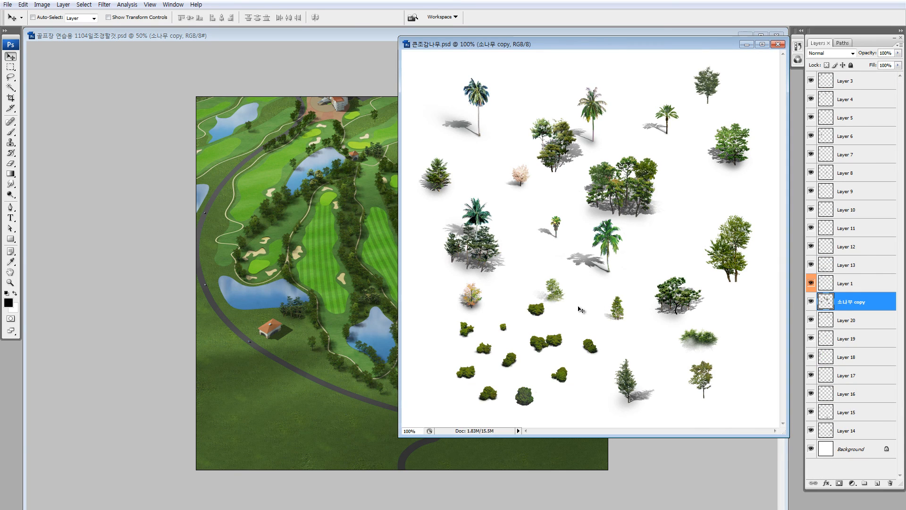
left_click(472, 296, "ctrl")
left_click_drag(471, 296, 458, 290)
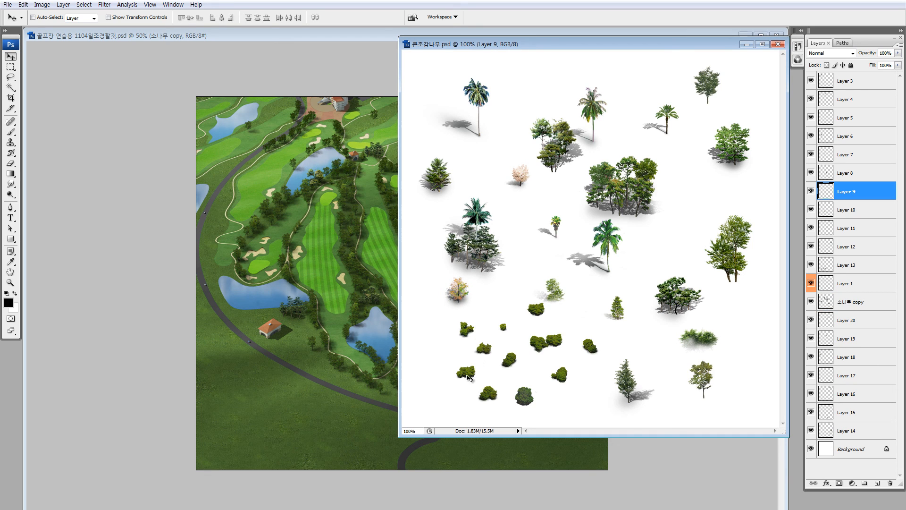
left_click_drag(479, 341, 373, 269)
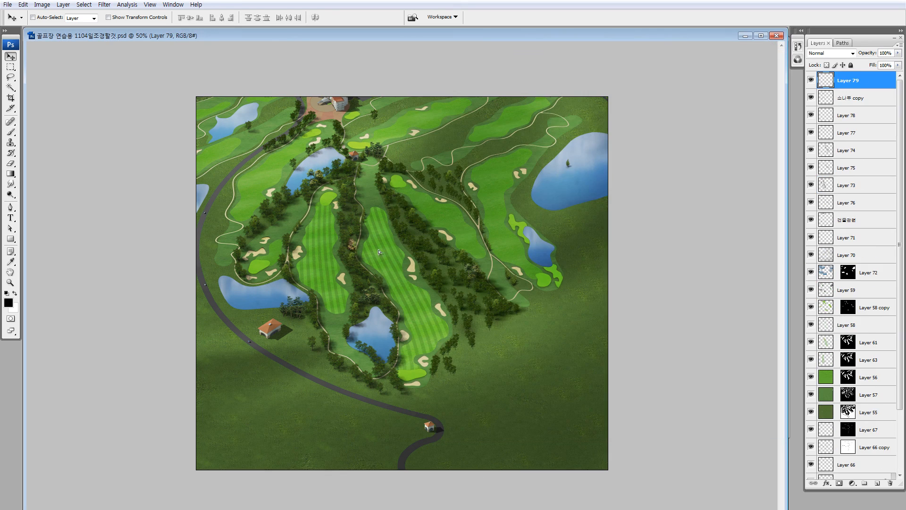
- Flip the autumn tree horizontally
key("z")
left_click_drag(302, 209, 396, 292)
key("v")
key("ctrl+t")
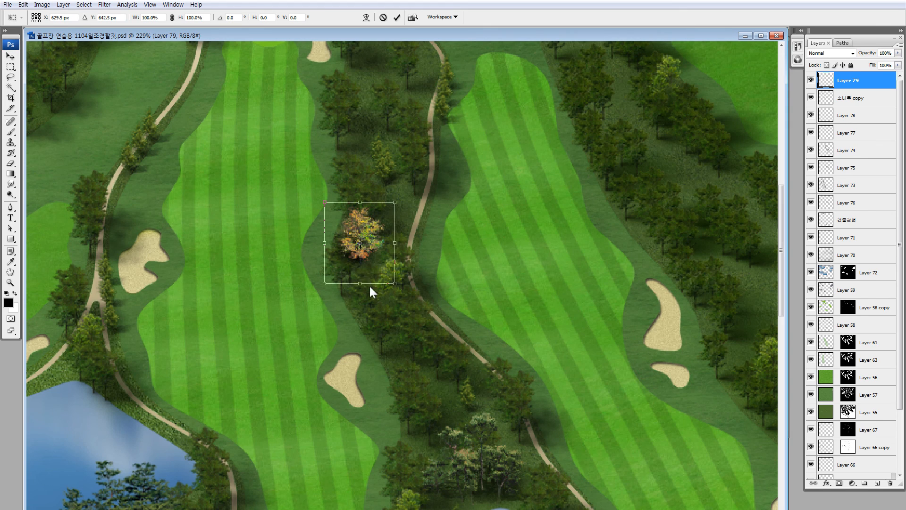
right_click(341, 227)
left_click(375, 347)
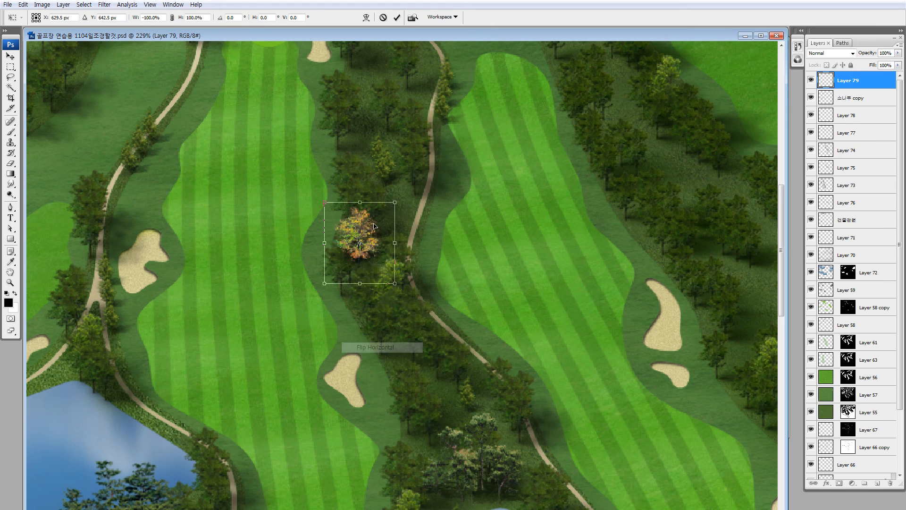
- Scale the autumn tree to 88.2%, tilt it slightly counterclockwise and place it in the grove beside the cart path
left_click_drag(377, 245, 419, 197)
left_click_drag(467, 220, 468, 216)
left_click_drag(435, 152, 424, 165)
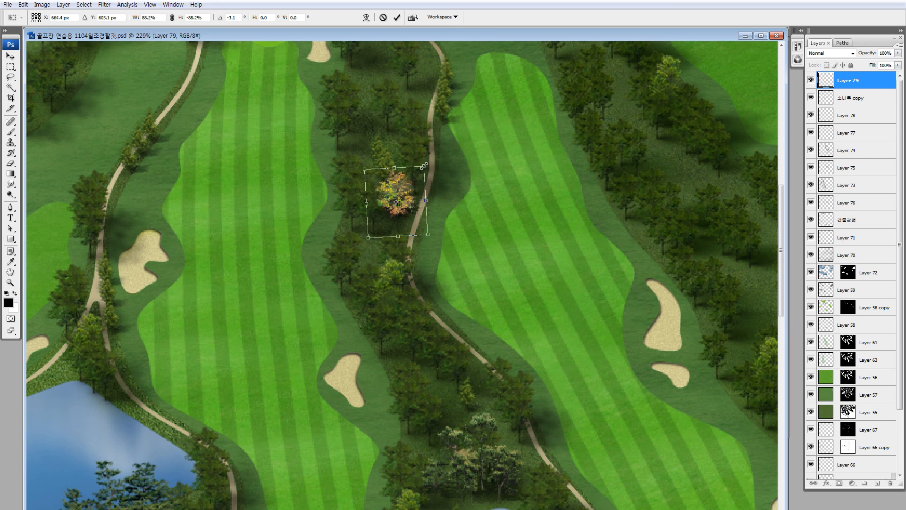
left_click_drag(464, 190, 463, 186)
key("Return")
mouse_move(405, 199)
left_mouse_down()
mouse_move(424, 181)
mouse_move(416, 200)
left_mouse_up()
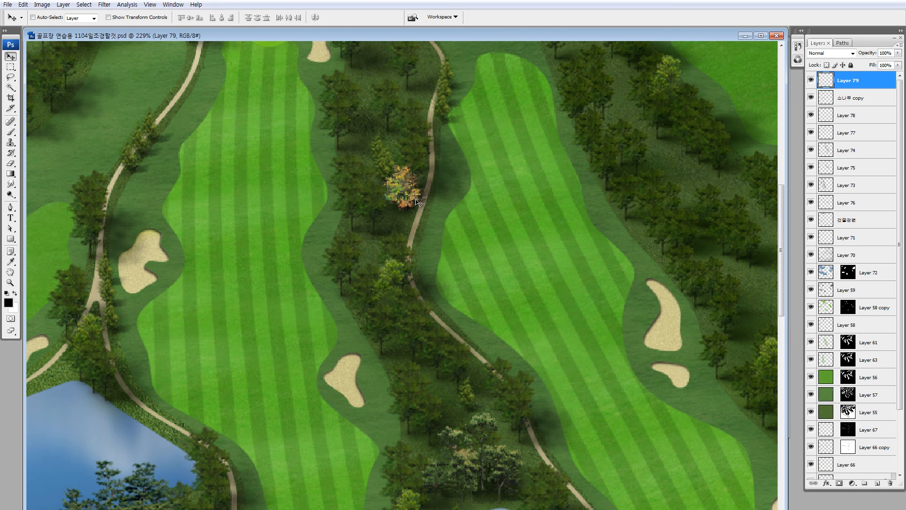
- Lower the autumn tree's brightness with Brightness/Contrast and softly blend its base with the Eraser at 27% opacity
key("alt+i")
key("a")
key("c")
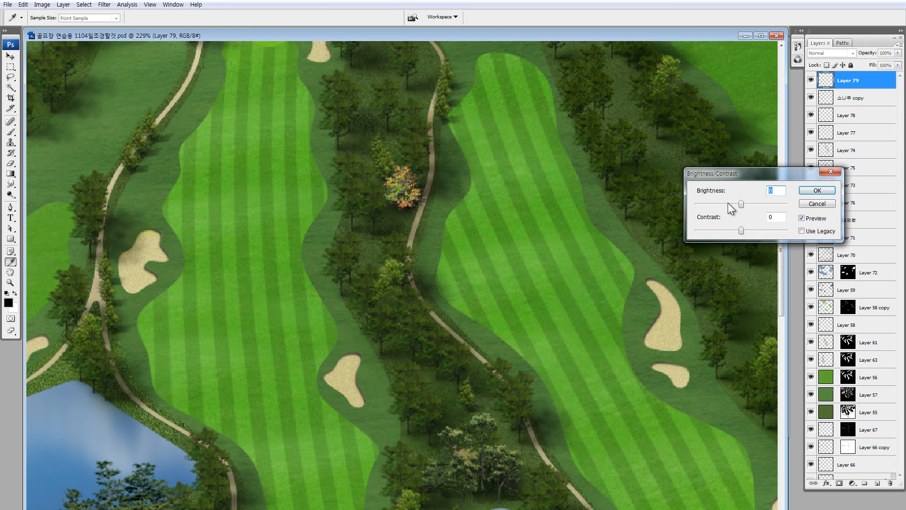
left_click(728, 204)
left_click(808, 192)
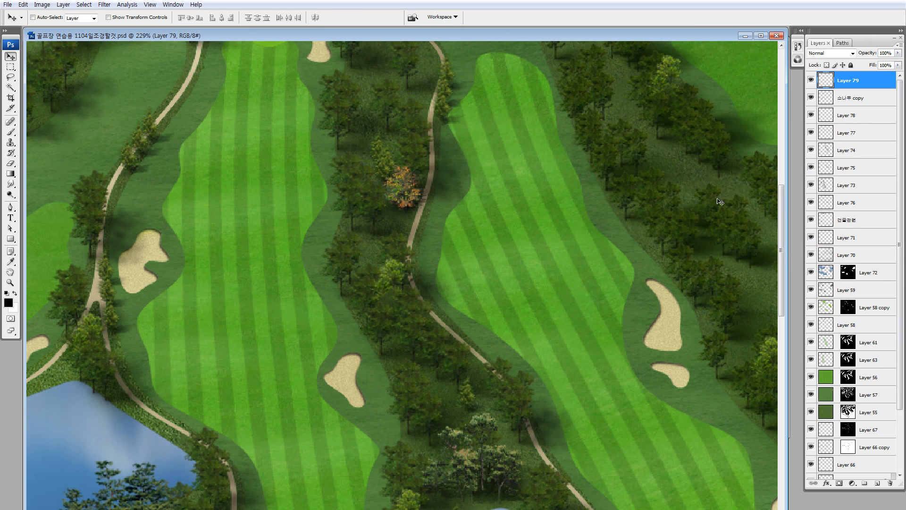
key("e")
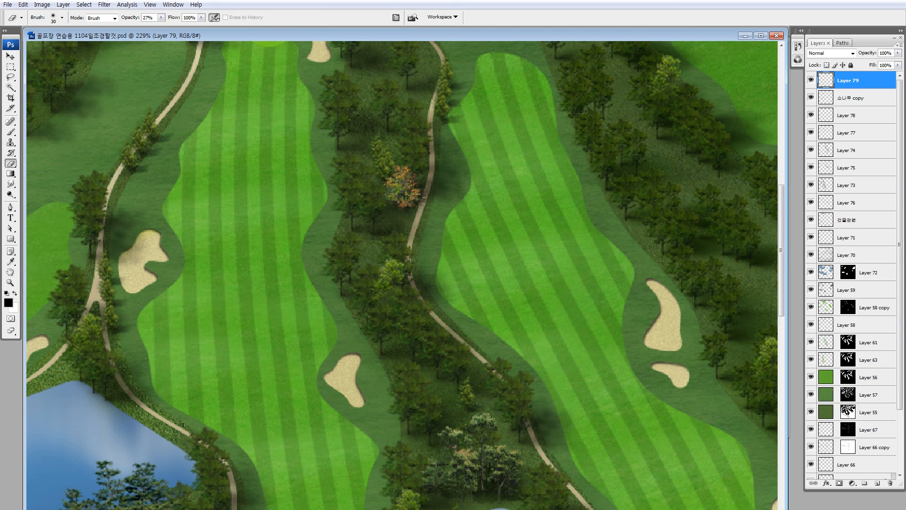
- Duplicate the autumn tree to the pond's edge beside the path and to several other spots in the groves
key("m")
key("ctrl+a")
mouse_move(496, 228)
left_mouse_down()
mouse_move(259, 267)
mouse_move(198, 382)
mouse_move(215, 428)
left_mouse_up()
key("ctrl+d")
key("ctrl+0")
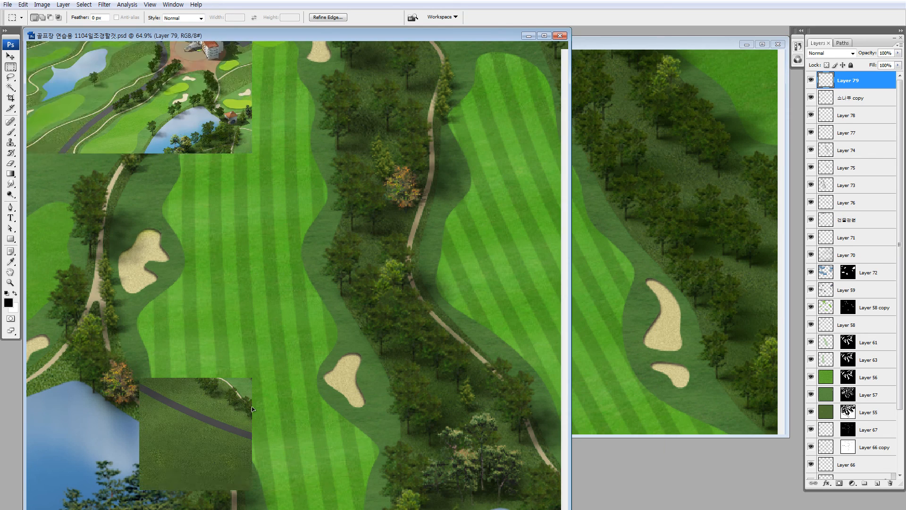
key("ctrl+minus")
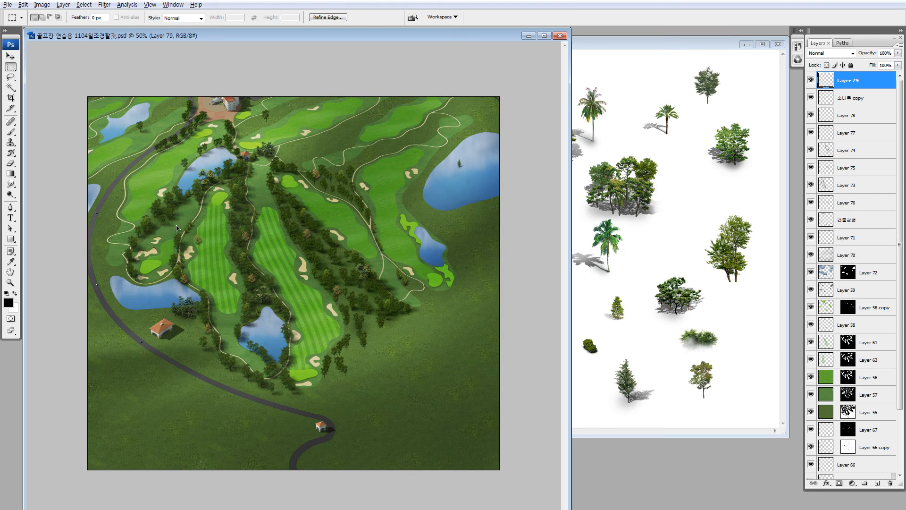
- Nudge the autumn tree in the grove above the small pond slightly to the left and softly erase its base
left_click_drag(143, 243, 240, 323)
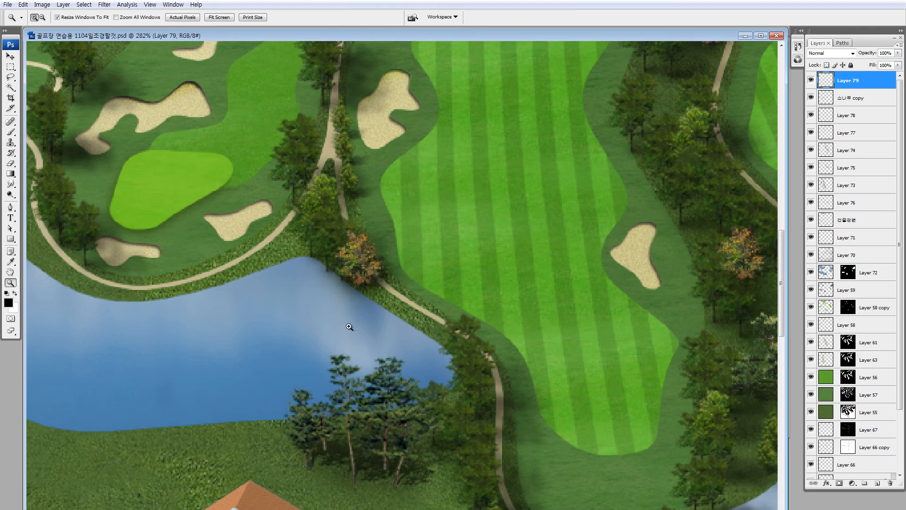
key("e")
left_click_drag(701, 275, 370, 305)
left_click_drag(468, 293, 427, 279)
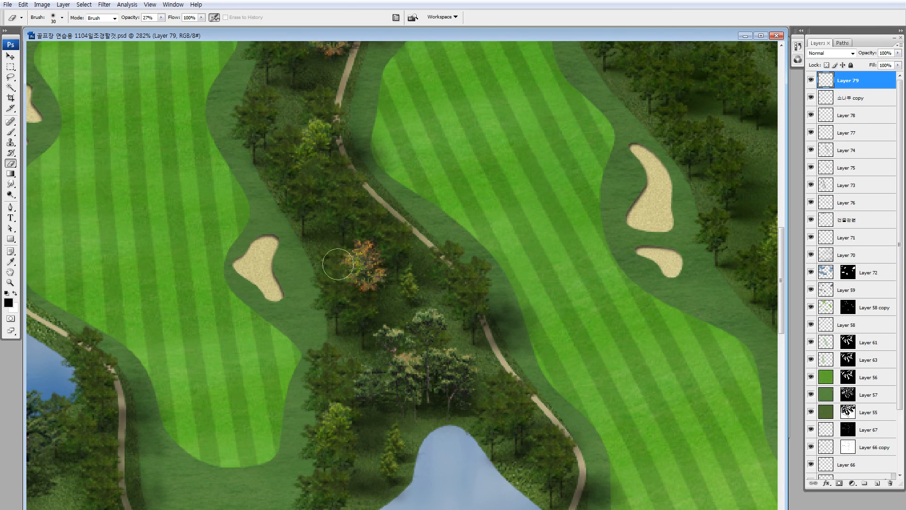
key("m")
mouse_move(330, 166)
left_mouse_down()
mouse_move(331, 247)
mouse_move(470, 409)
left_mouse_up()
left_click_drag(420, 298, 415, 294, "ctrl")
key("ctrl+d")
key("e")
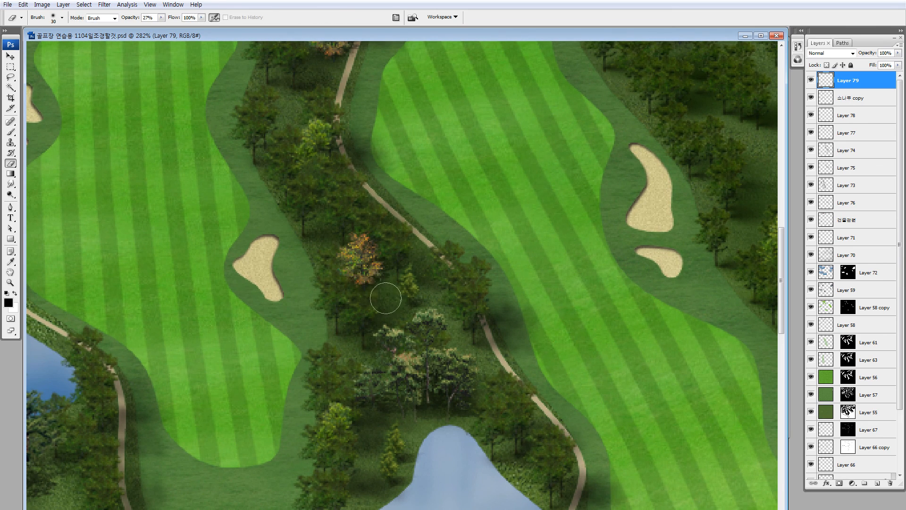
mouse_move(348, 295)
left_mouse_down()
mouse_move(352, 283)
mouse_move(364, 299)
mouse_move(366, 279)
left_mouse_up()
- Move the autumn tree in the grove between the fairways over to the trees beside the bunker and softly erase its lower part
left_click_drag(598, 171, 210, 379)
left_click_drag(445, 259, 409, 270)
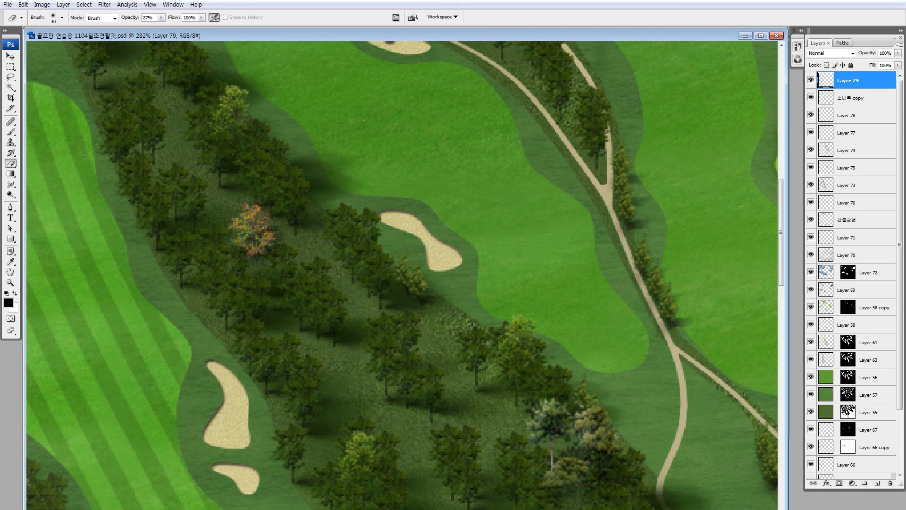
mouse_move(234, 239)
left_mouse_down()
mouse_move(271, 250)
mouse_move(250, 258)
mouse_move(254, 201)
left_mouse_up()
key("m")
left_click_drag(185, 188, 393, 314)
mouse_move(231, 240)
left_mouse_down()
mouse_move(278, 263)
mouse_move(284, 277)
left_mouse_up()
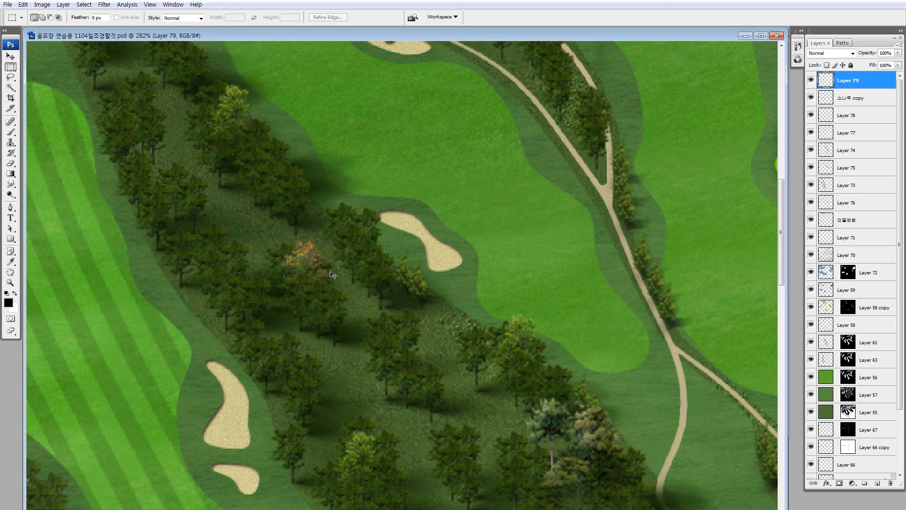
- Select the autumn tree at the lower grove's edge near the bunker and move it inward among the dark trees
key("ctrl+minus")
key("ctrl+minus")
key("ctrl+minus")
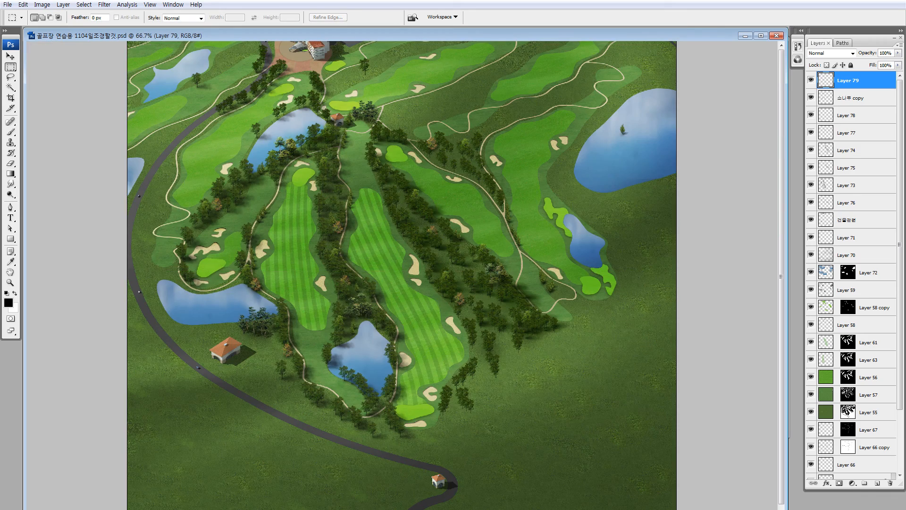
mouse_move(410, 261)
left_mouse_down()
mouse_move(531, 364)
mouse_move(277, 139)
left_mouse_up()
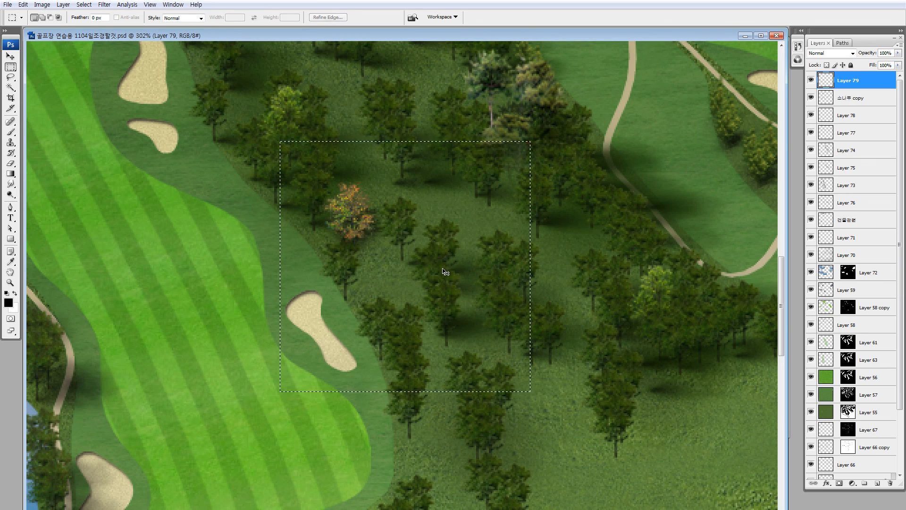
mouse_move(442, 262)
left_mouse_down()
mouse_move(558, 198)
mouse_move(589, 424)
mouse_move(516, 276)
left_mouse_up()
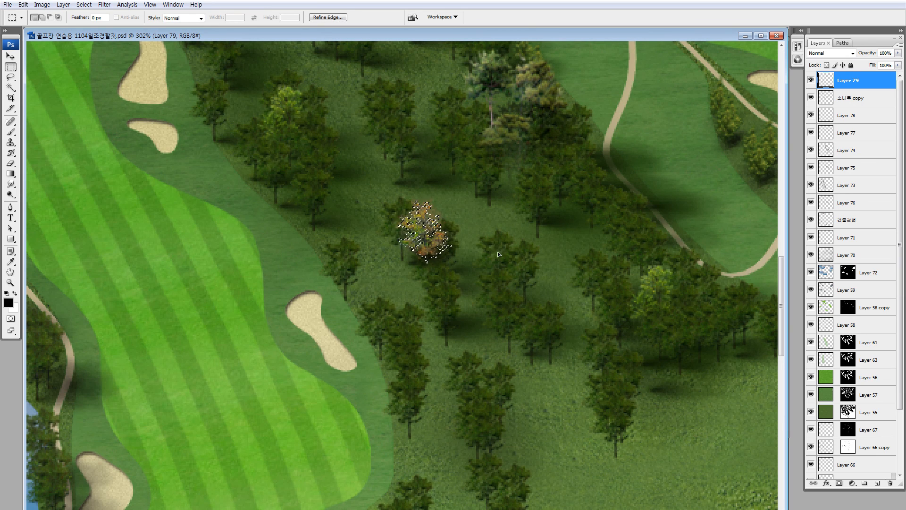
- Deselect the autumn tree among the dark trees and softly erase its base
key("ctrl+d")
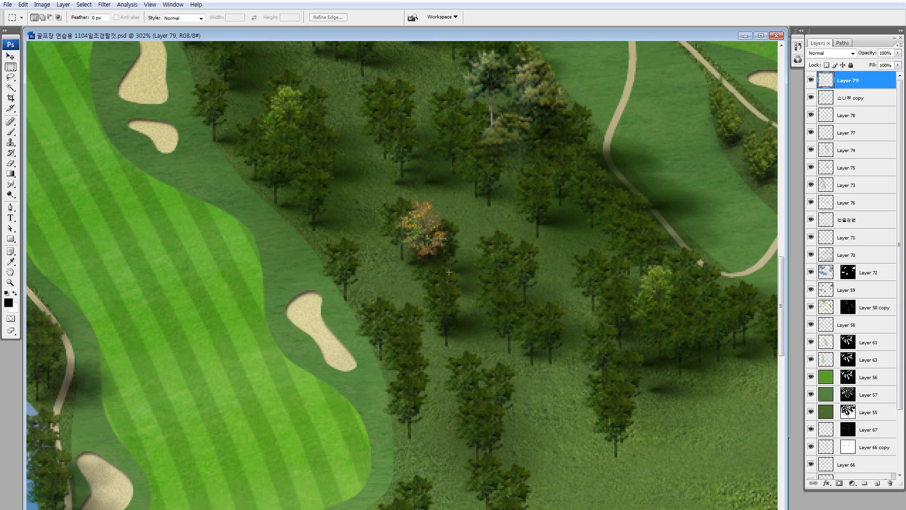
key("e")
mouse_move(435, 265)
left_mouse_down()
mouse_move(455, 222)
mouse_move(431, 239)
mouse_move(437, 273)
left_mouse_up()
- Hide the upper tree layers from Layer 79 down to Layer 74 and show them again to compare the whole course
key("ctrl+minus")
key("ctrl+minus")
key("ctrl+minus")
key("ctrl+minus")
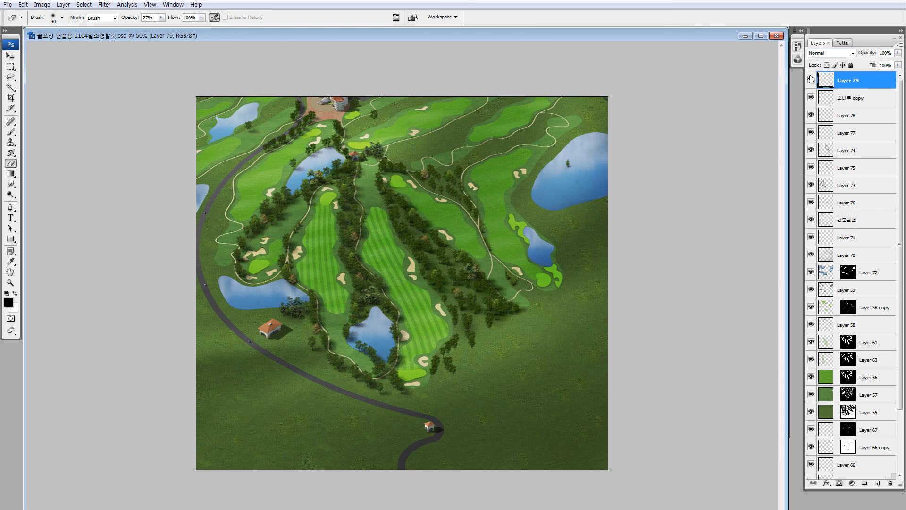
left_click_drag(811, 79, 812, 123)
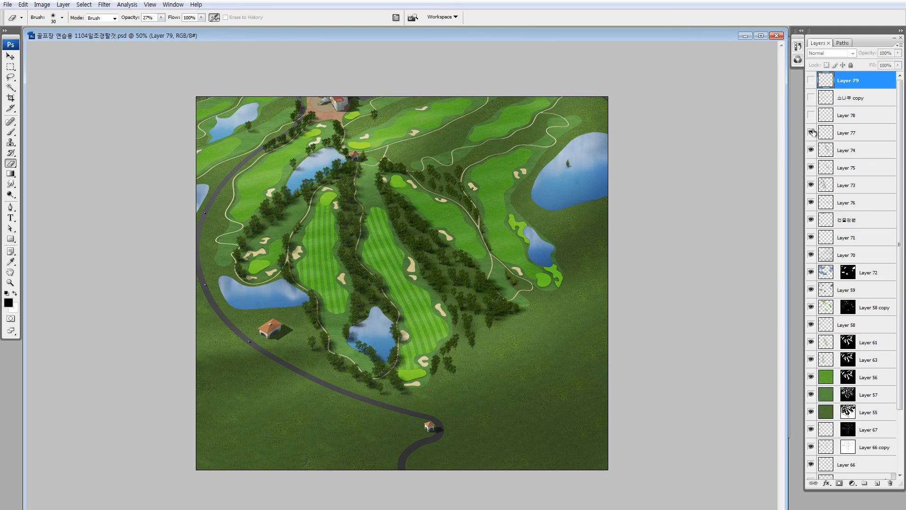
left_click(812, 150)
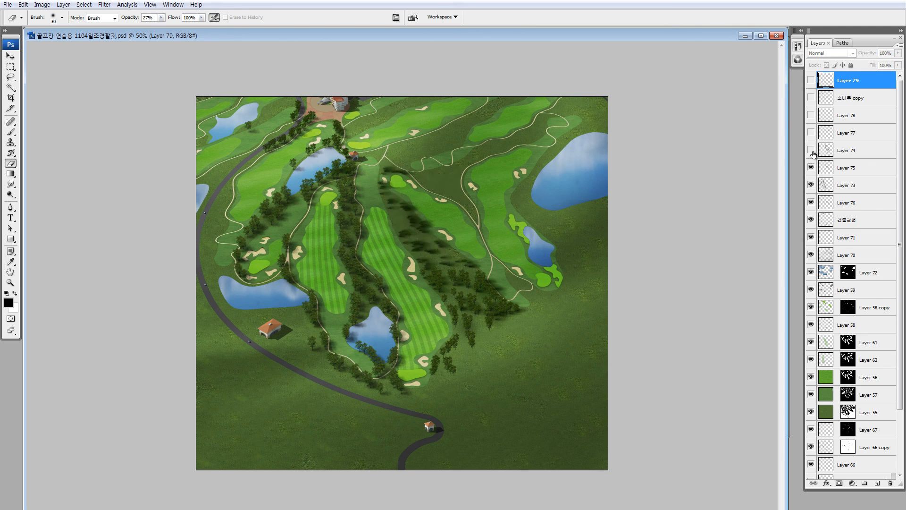
left_click_drag(813, 97, 812, 81)
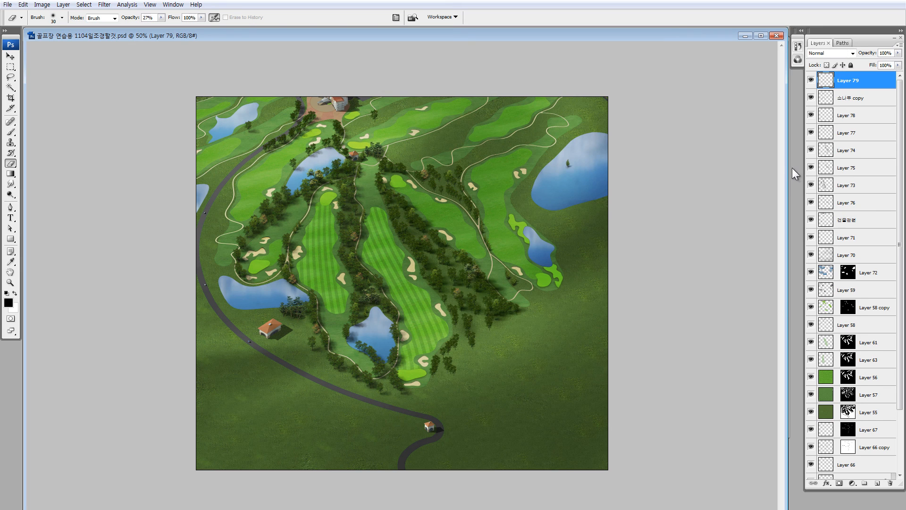
- Lasso the smallest round bush in the tree library document and copy it into the golf course rendering
left_click(790, 174)
key("v")
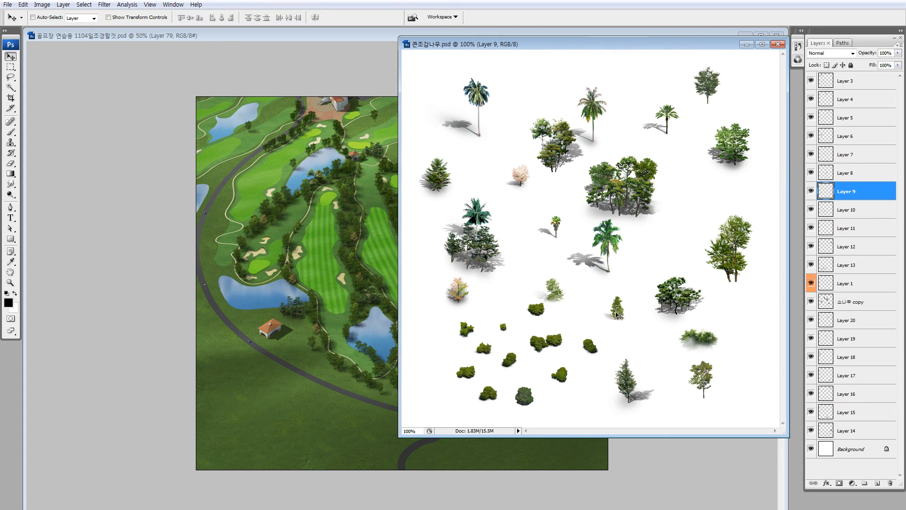
left_click_drag(545, 314, 526, 309)
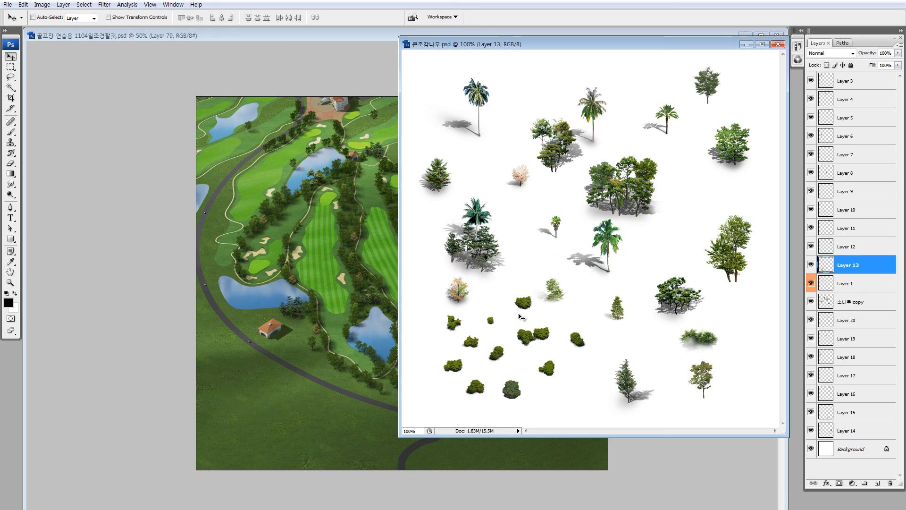
key("l")
mouse_move(499, 305)
left_mouse_down()
mouse_move(490, 332)
mouse_move(499, 309)
left_mouse_up()
mouse_move(493, 321)
left_mouse_down()
mouse_move(445, 259)
mouse_move(292, 178)
mouse_move(352, 219)
left_mouse_up()
- Scale the bush down beside the path near the upper green of the striped fairway
key("z")
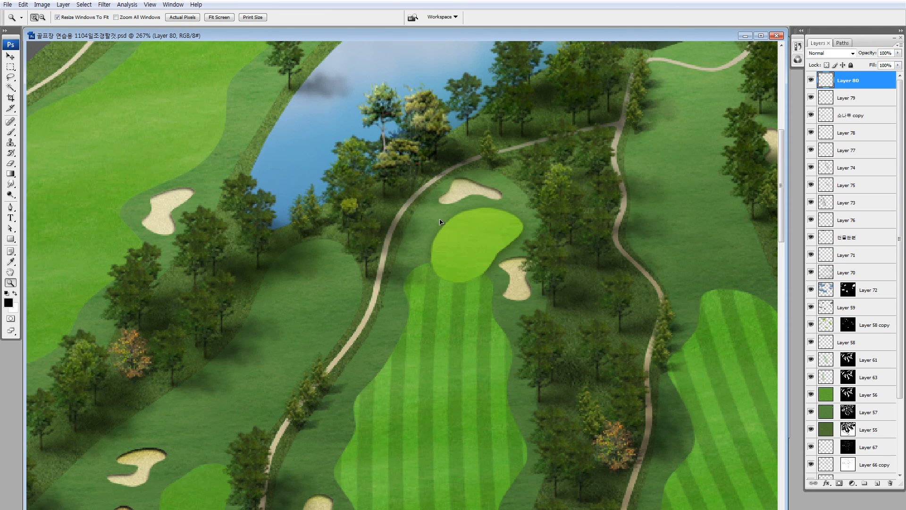
key("ctrl+t")
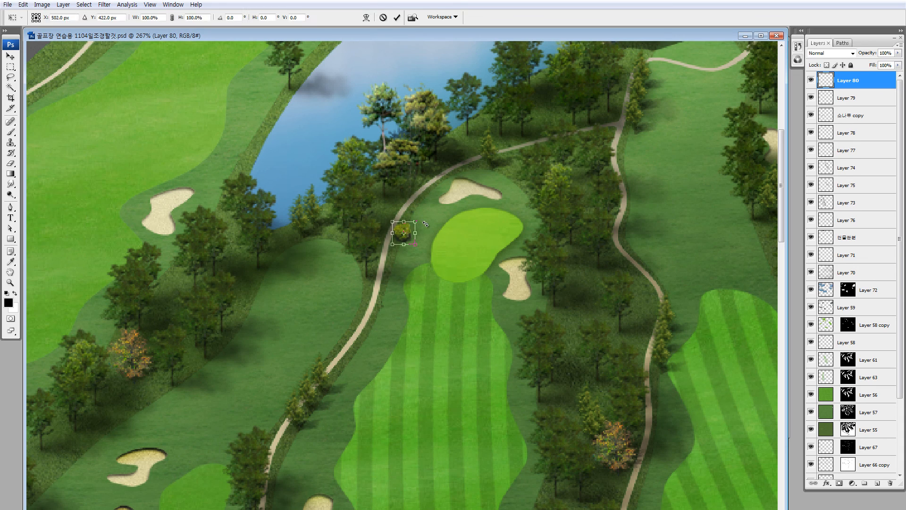
left_click_drag(417, 220, 407, 230)
key("Return")
- Darken the bush and shift it greener with Hue/Saturation at hue +14 and lightness -24
key("z")
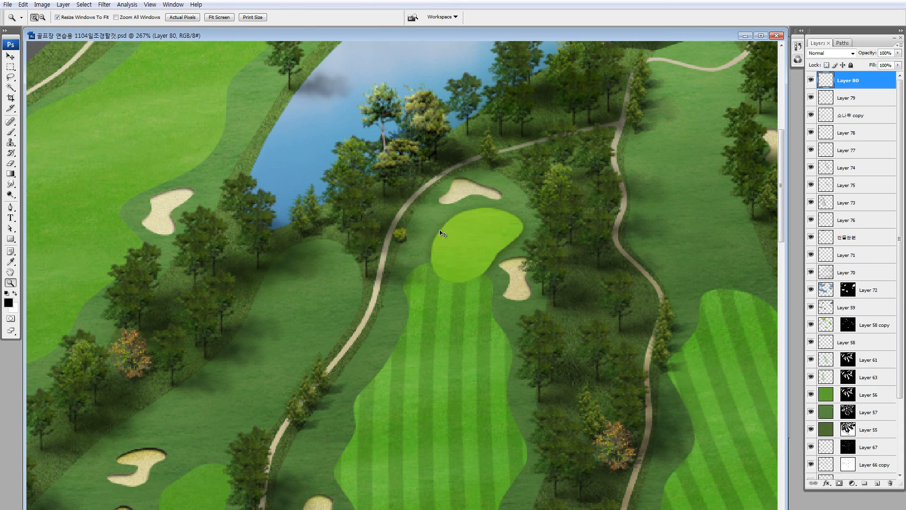
key("ctrl+u")
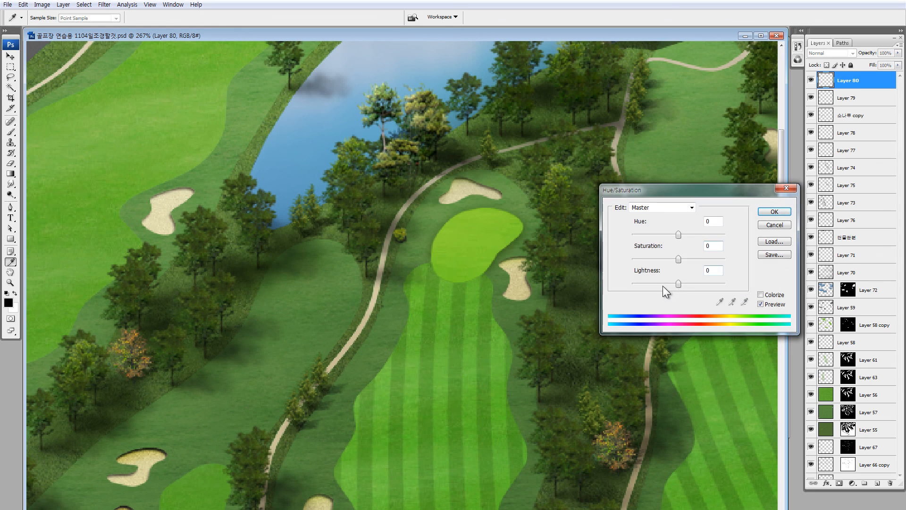
left_click_drag(662, 285, 667, 281)
left_click_drag(684, 237, 683, 232)
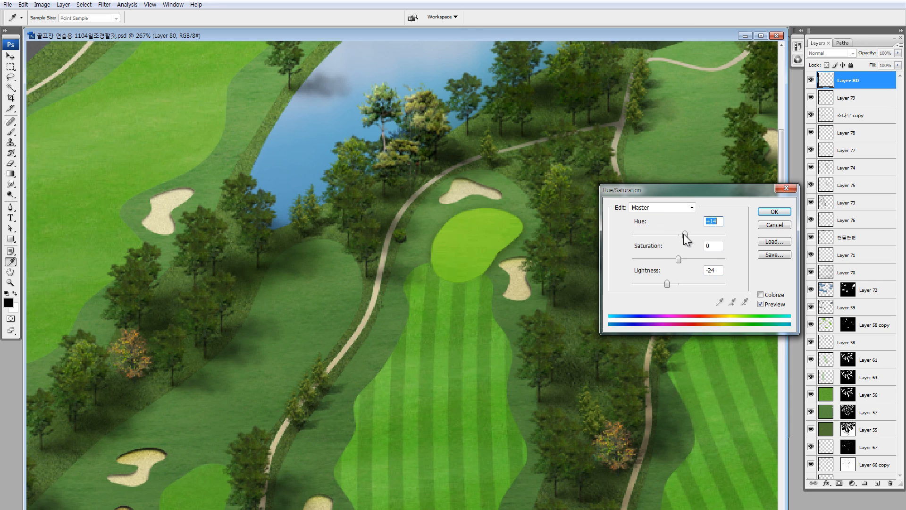
left_click(774, 211)
- Select the bush and duplicate it in a row along the path beside the upper green and near the small house
key("m")
left_click_drag(345, 168, 494, 350)
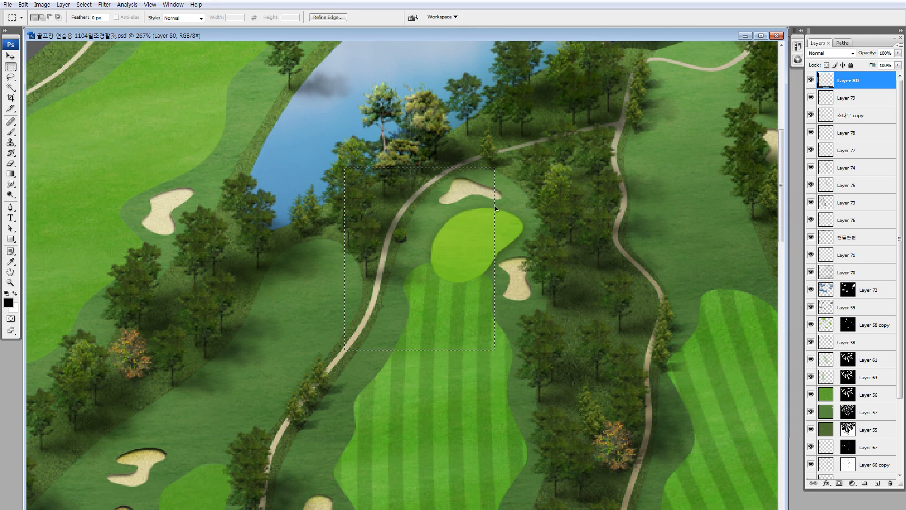
left_click_drag(495, 208, 400, 271)
left_click_drag(454, 283, 210, 330)
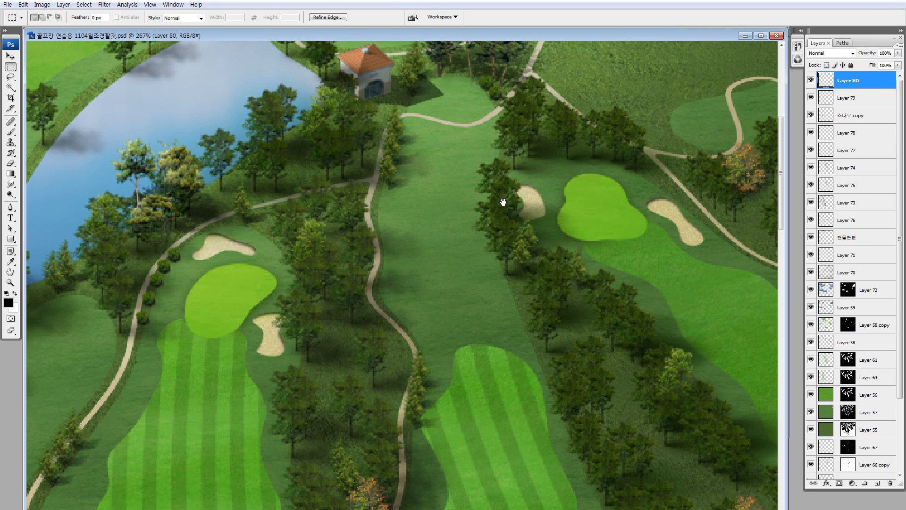
- Duplicate the bush along the path below the clubhouse plaza, on the pond bank and beside the path near the left bunkers
left_click_drag(501, 202, 292, 226)
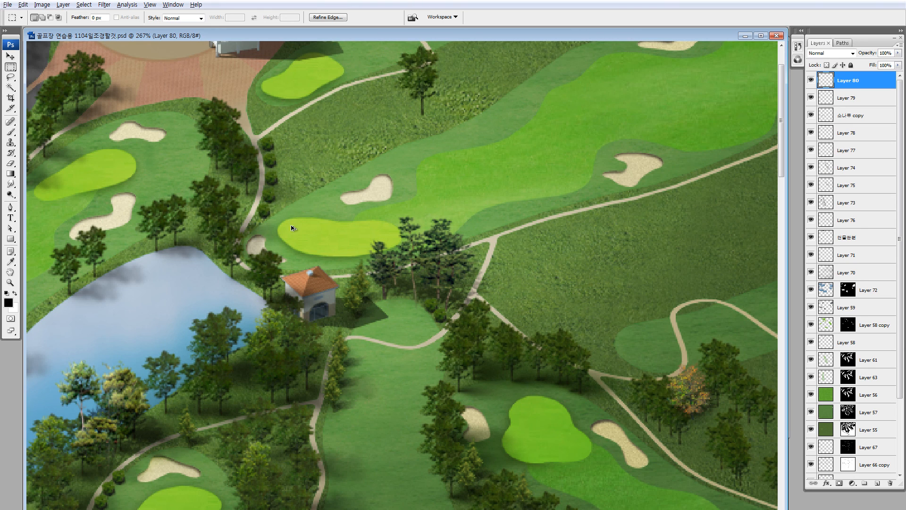
left_click_drag(304, 285, 543, 157)
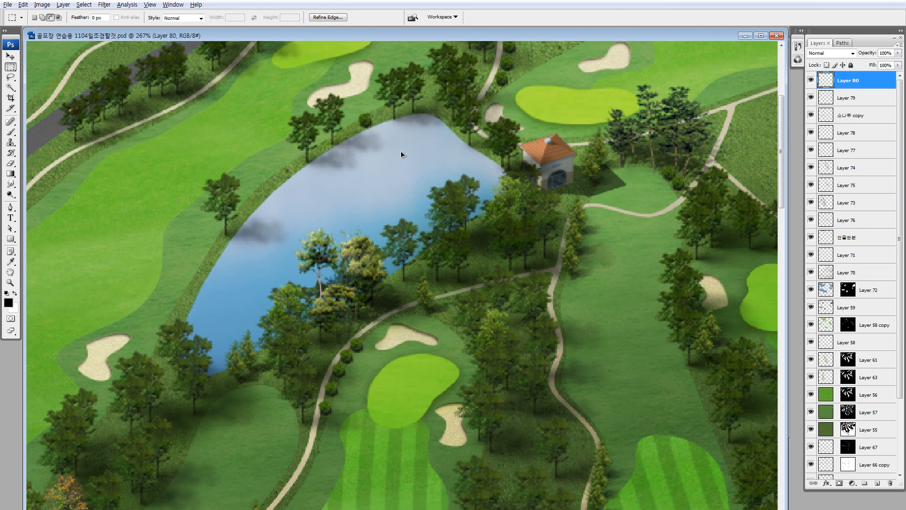
left_click_drag(384, 156, 321, 392)
left_click_drag(330, 440, 452, 206)
left_click_drag(447, 122, 336, 250)
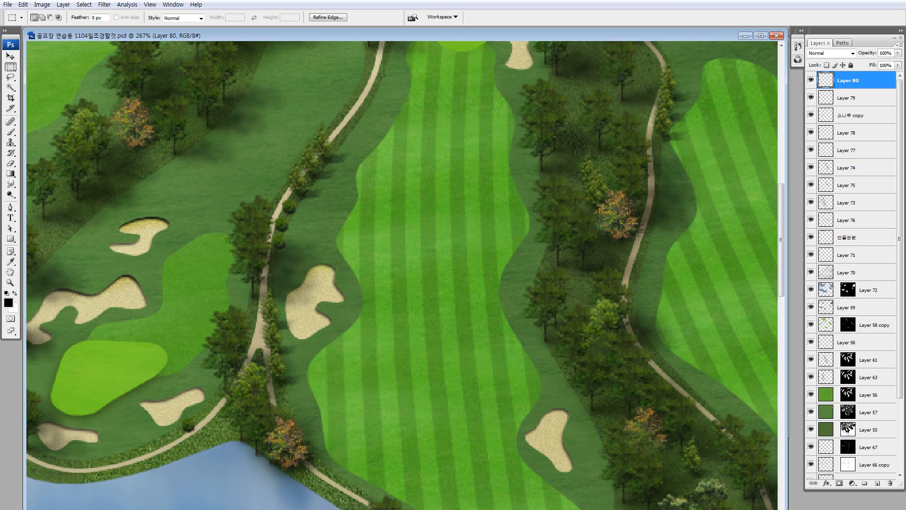
- Duplicate the bush along the path between the striped fairways, the central grove's edge and the path by the upper-right green
left_click_drag(307, 353, 492, 204)
left_click_drag(400, 291, 236, 213)
left_click_drag(318, 232, 158, 318)
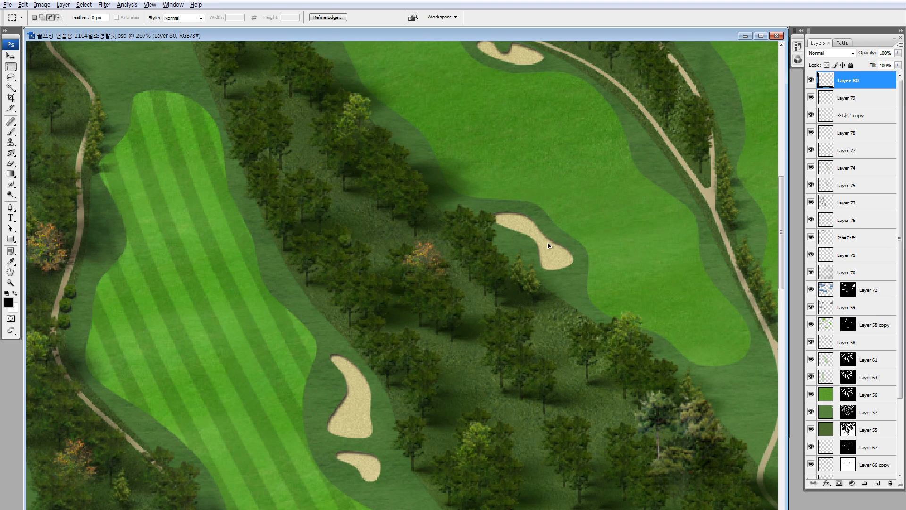
left_click_drag(548, 246, 338, 332)
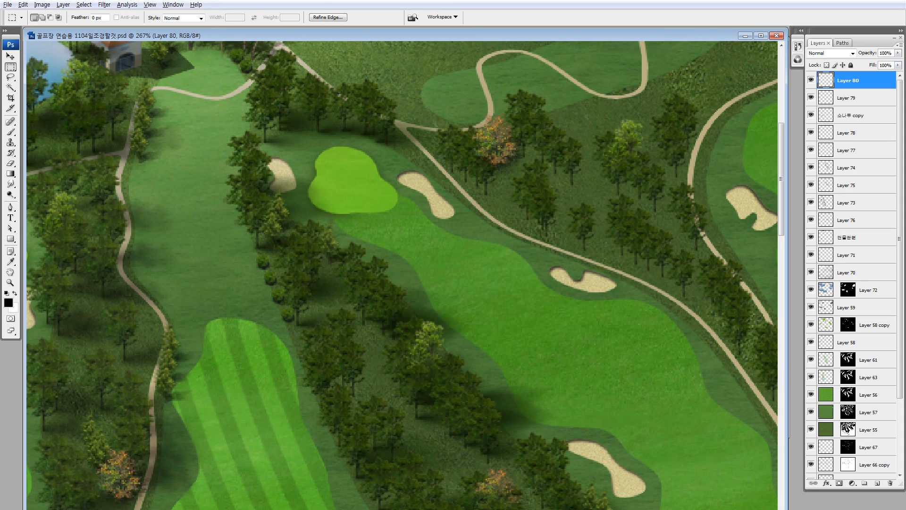
left_click_drag(414, 345, 191, 446)
left_click_drag(165, 407, 299, 267)
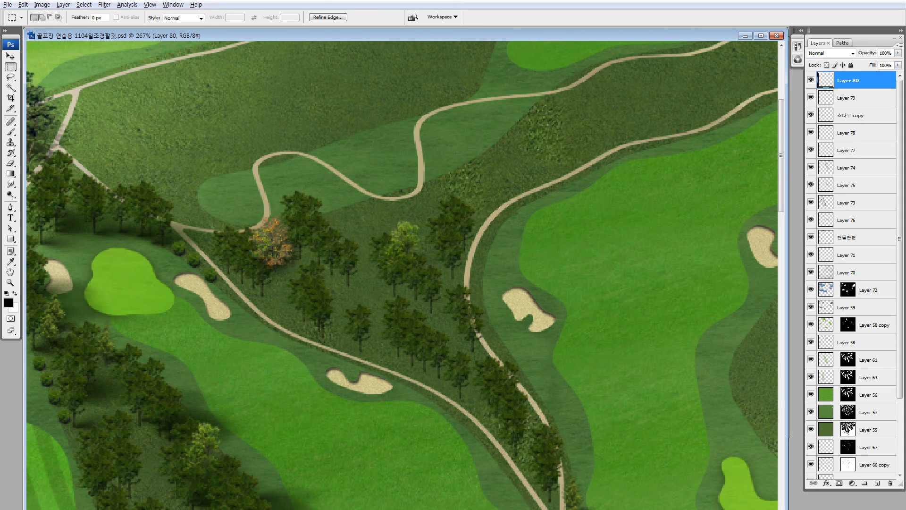
- Switch to the tree library document and clear the selection around the small bush
key("ctrl+minus")
key("ctrl+minus")
key("ctrl+minus")
key("ctrl+minus")
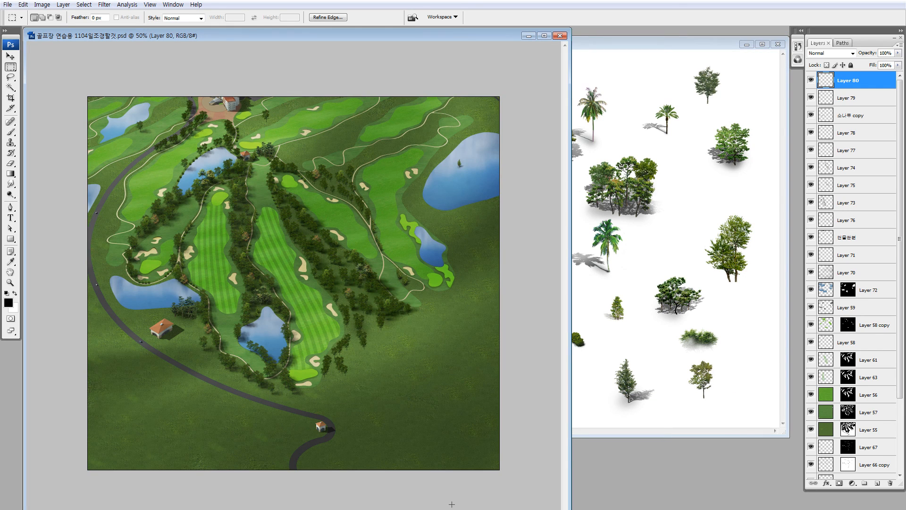
key("z")
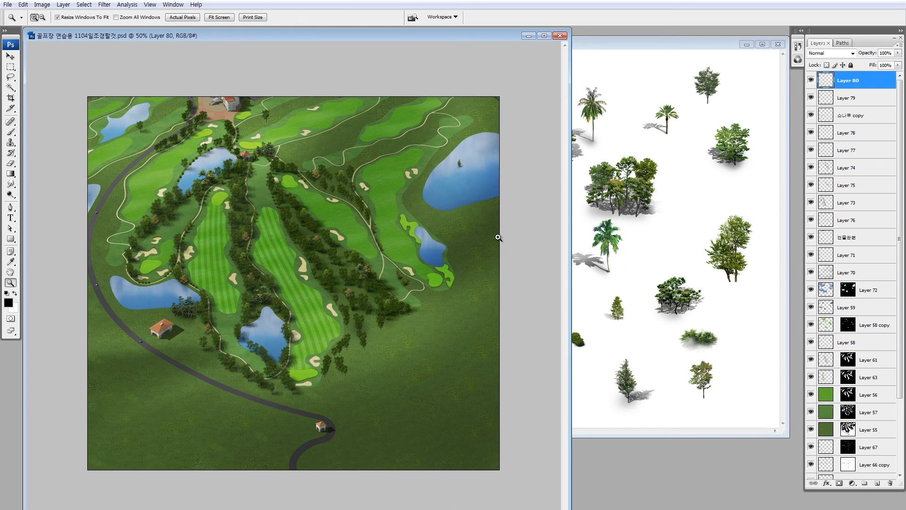
left_click(577, 210)
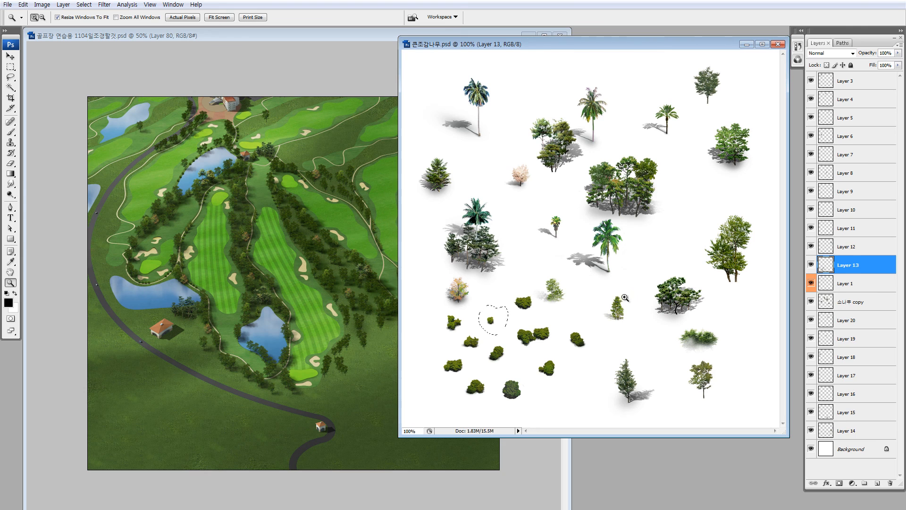
key("v")
key("ctrl+d")
left_click(618, 310, "ctrl")
left_click_drag(618, 311, 620, 309)
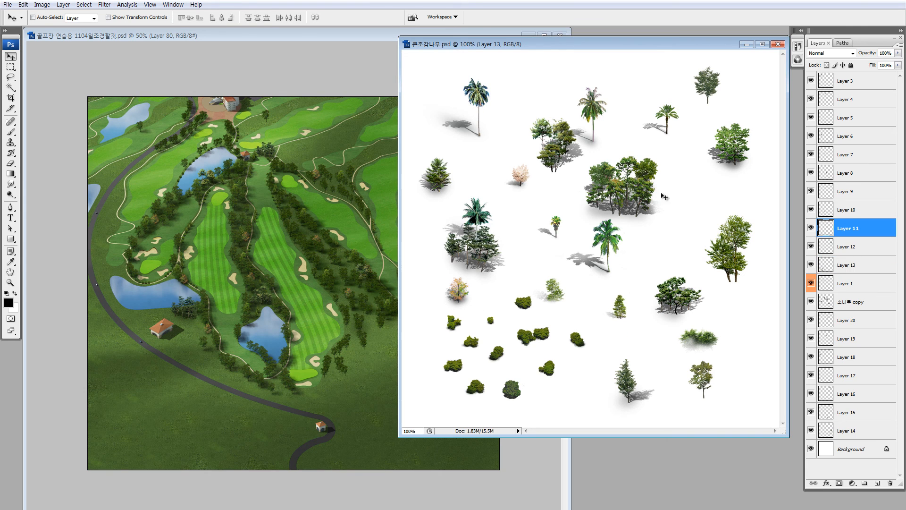
key("ctrl+z")
- Copy the broad green leafy tree from the tree library into the grove between the two central fairways
left_click(726, 158, "ctrl")
left_click_drag(726, 159, 271, 275)
left_click_drag(334, 289, 356, 238)
key("ctrl+space")
left_click_drag(242, 172, 334, 300)
- Raise the leafy tree's brightness to +32 with Brightness/Contrast
key("alt+i")
key("a")
key("c")
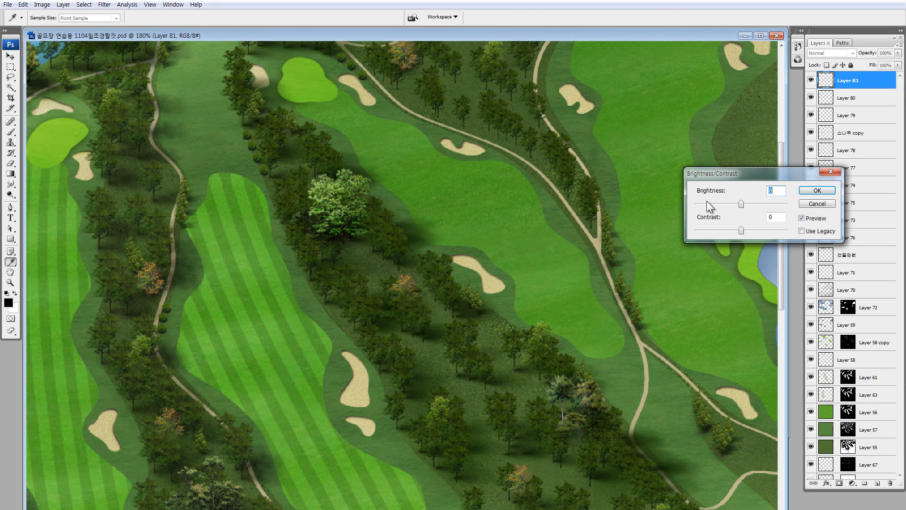
left_click(751, 203)
left_click(817, 190)
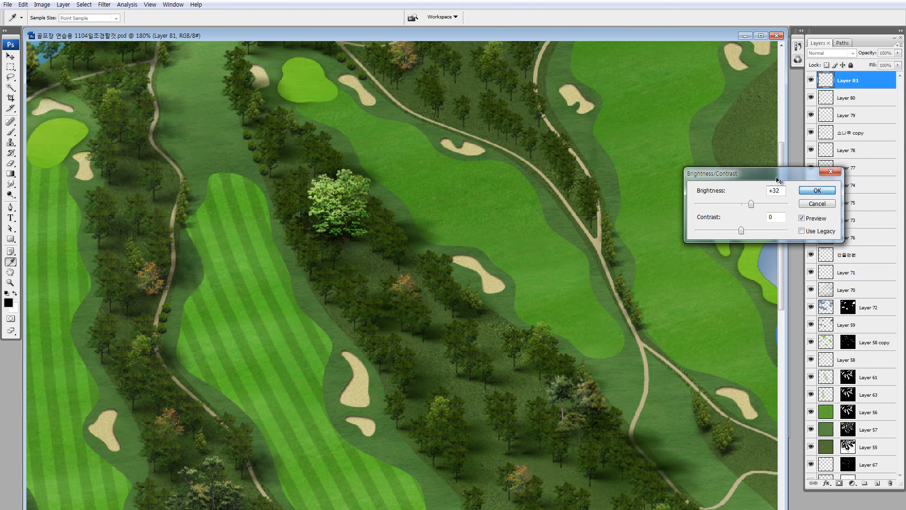
- Flip the leafy tree horizontally
key("ctrl+t")
right_click(341, 215)
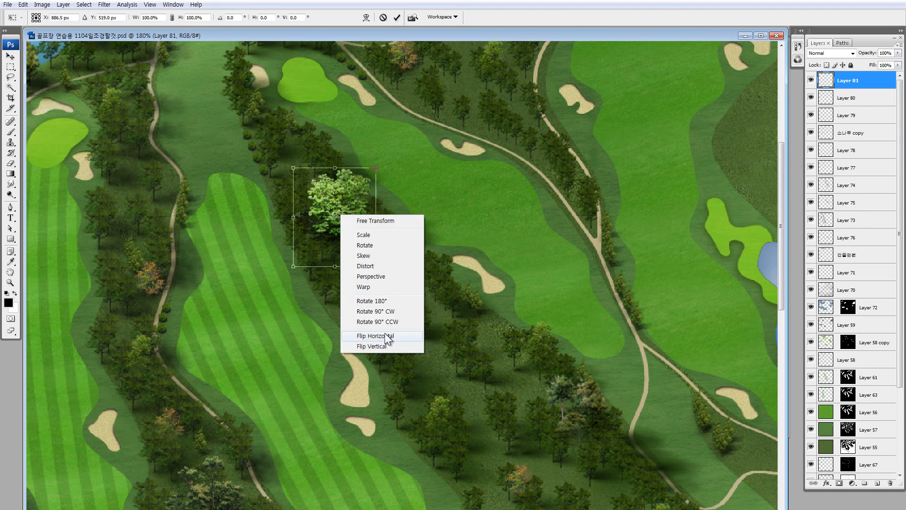
left_click(359, 336)
key("Return")
- Softly erase the leafy tree's lower part with a size 50 eraser to blend it into the grove
key("e")
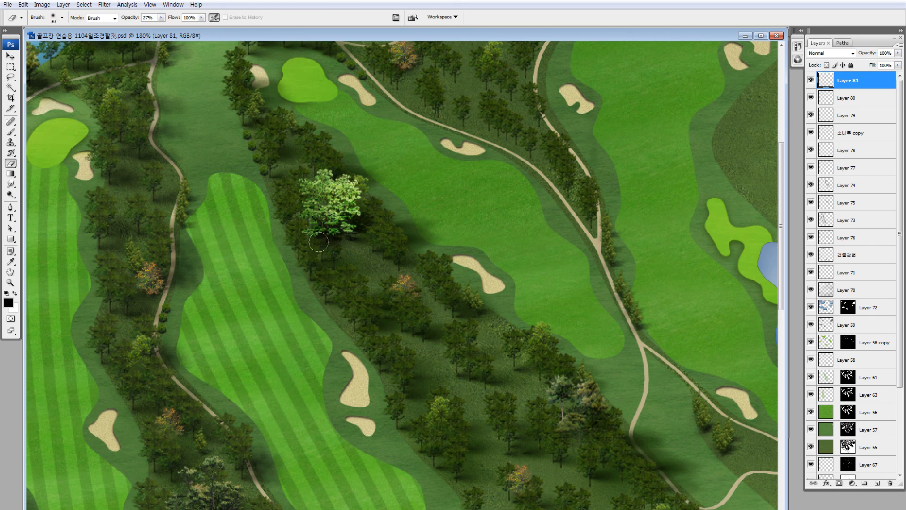
key("bracketright")
key("bracketright")
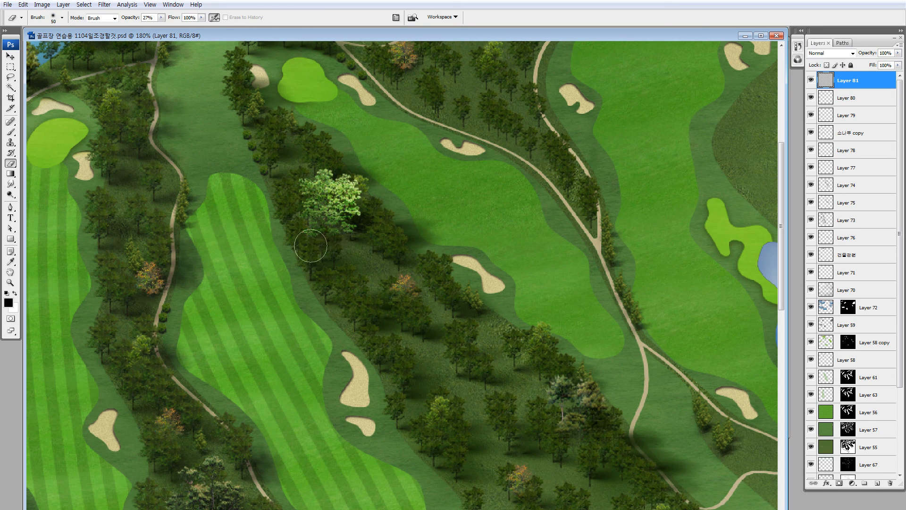
left_click_drag(315, 226, 365, 226)
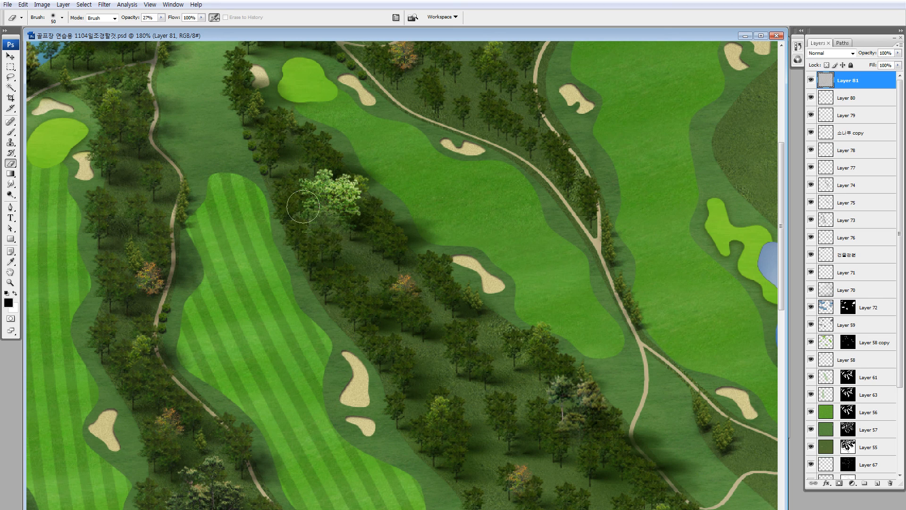
mouse_move(303, 207)
left_mouse_down()
mouse_move(327, 208)
mouse_move(318, 218)
mouse_move(335, 194)
mouse_move(323, 184)
mouse_move(346, 212)
mouse_move(322, 238)
mouse_move(356, 235)
mouse_move(318, 226)
left_mouse_up()
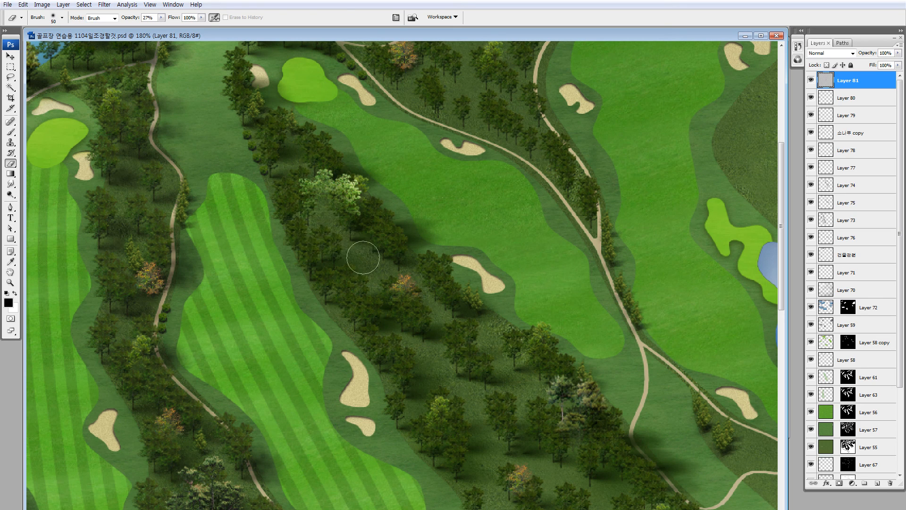
- Select the leafy tree, move it to the grove's edge beside the striped fairway and scale it down
key("m")
left_click_drag(587, 404, 264, 93)
mouse_move(384, 194)
left_mouse_down()
mouse_move(402, 224)
mouse_move(395, 198)
mouse_move(368, 229)
mouse_move(330, 234)
left_mouse_up()
key("ctrl+t")
key("Return")
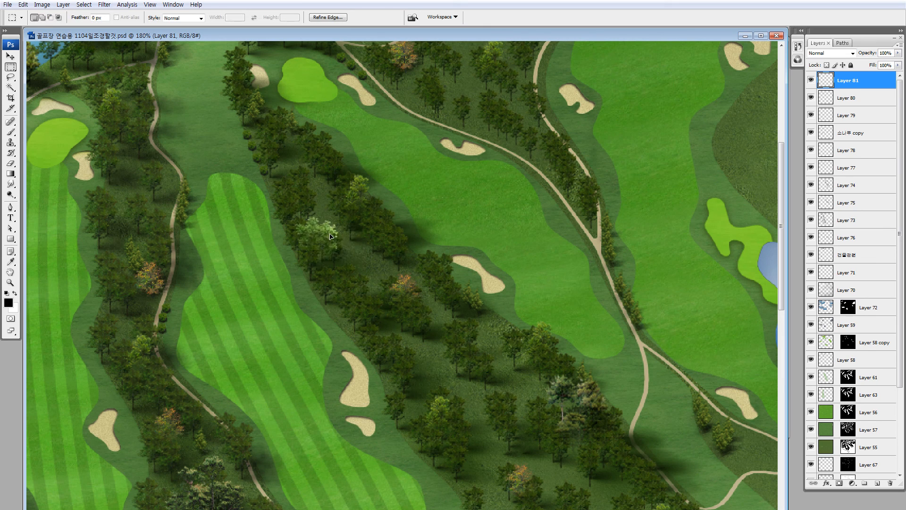
- Lower the leafy tree's lightness slightly with Hue/Saturation
key("ctrl+minus")
key("ctrl+minus")
key("ctrl+minus")
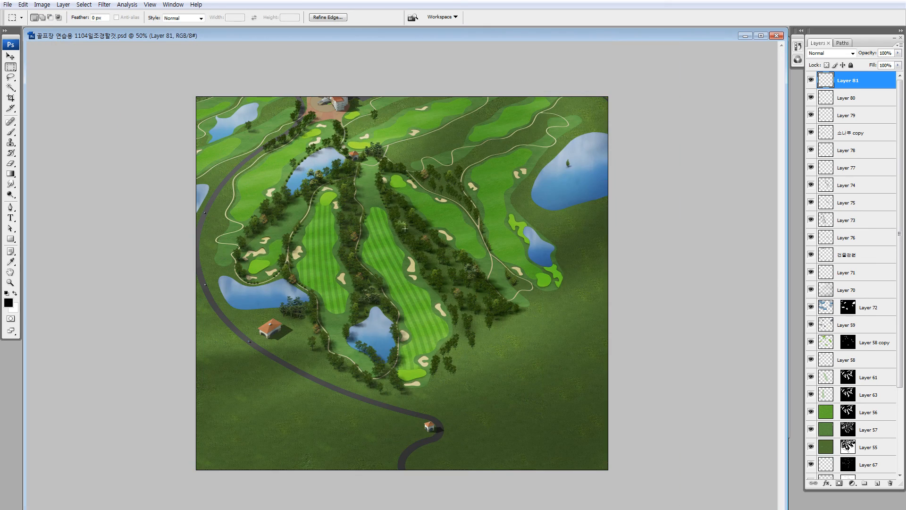
key("ctrl+u")
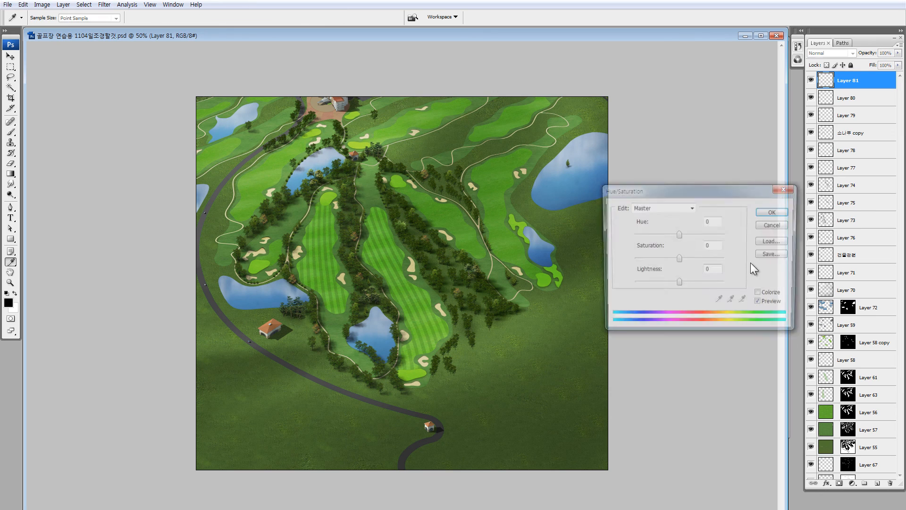
left_click(670, 284)
left_click(771, 212)
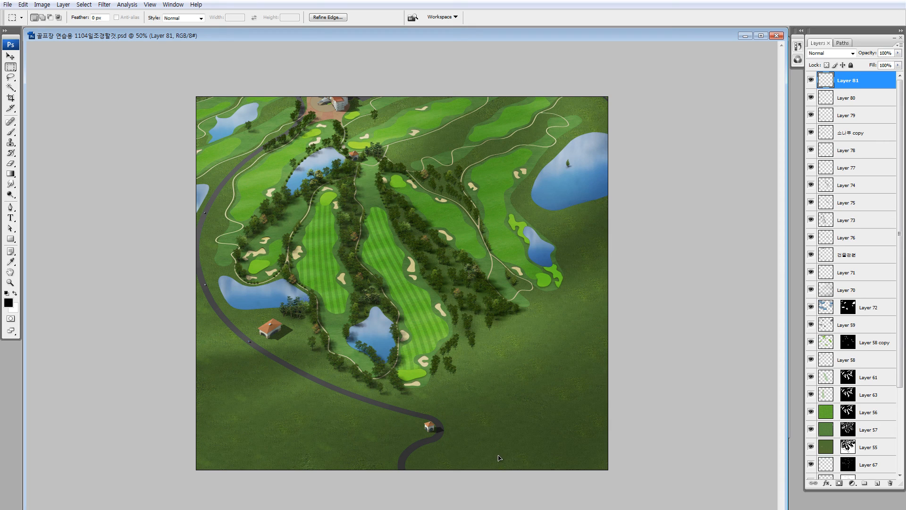
- Transform the leafy tree in the grove between the pond and the small orange-roofed building
key("alt")
key("z")
left_click_drag(342, 166, 482, 266)
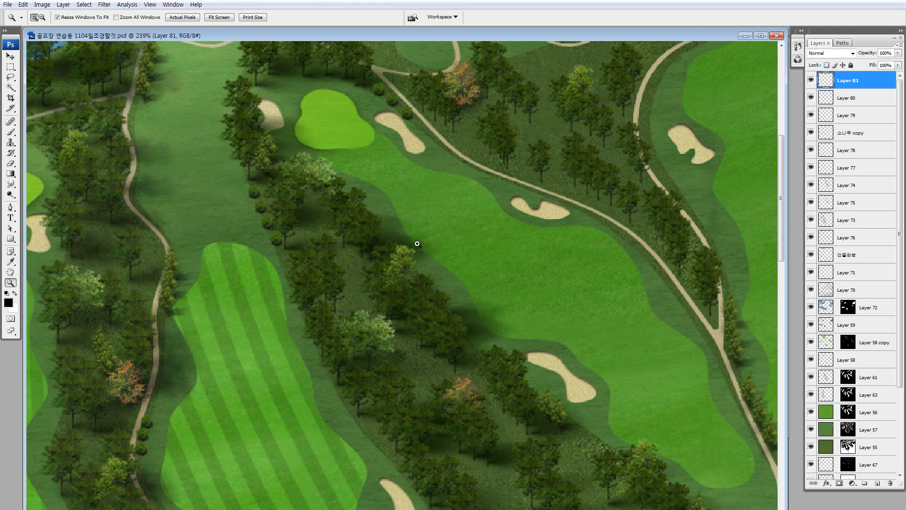
left_click_drag(400, 217, 472, 452)
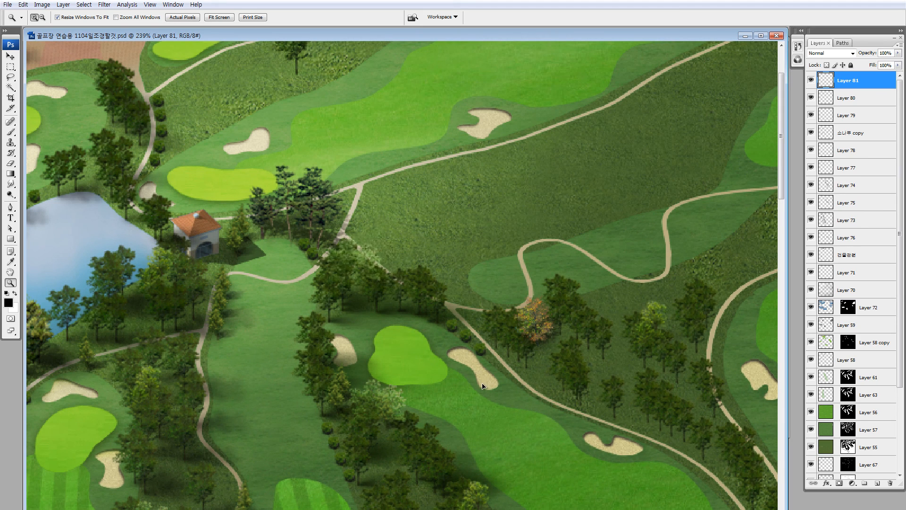
key("ctrl+0")
key("ctrl+minus")
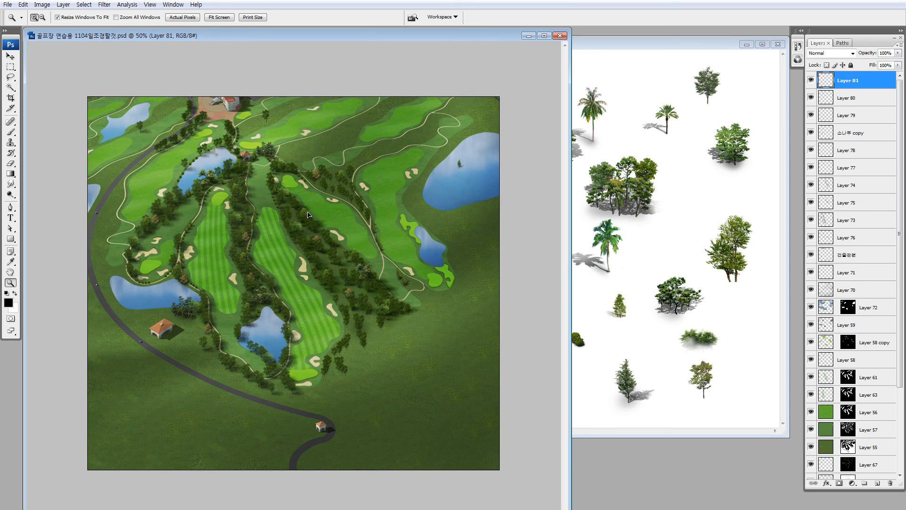
left_click_drag(210, 147, 301, 242)
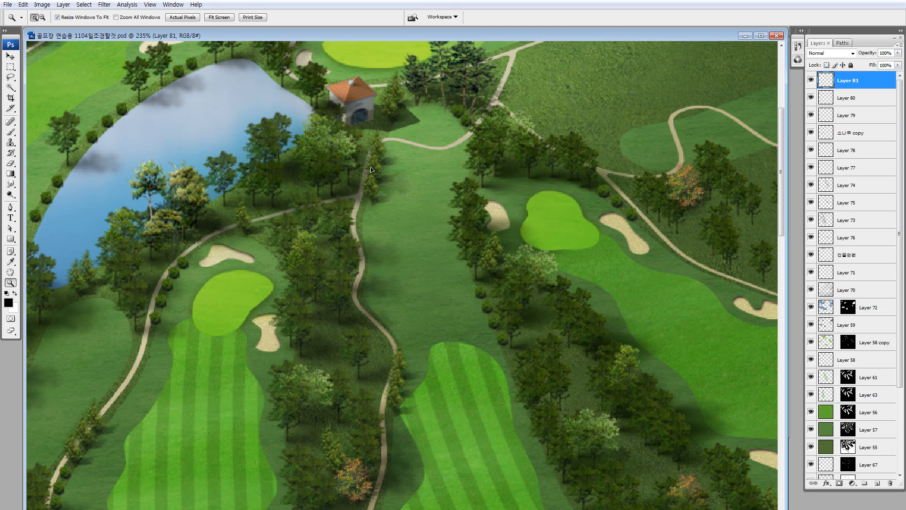
key("ctrl+t")
left_click_drag(370, 123, 348, 144)
key("Return")
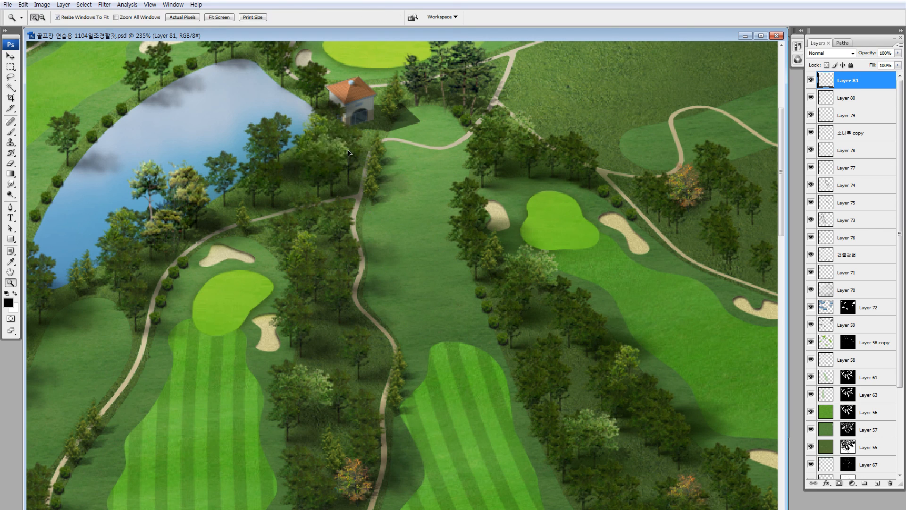
- Shift the leafy tree toward autumn yellow with Hue/Saturation, using hue -37 and lightness +11
key("ctrl+u")
left_click_drag(677, 235, 659, 235)
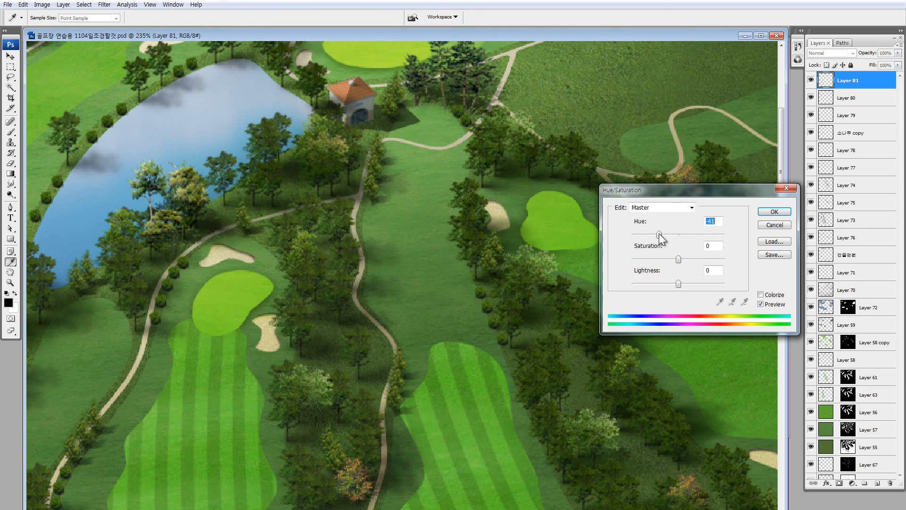
left_click(683, 282)
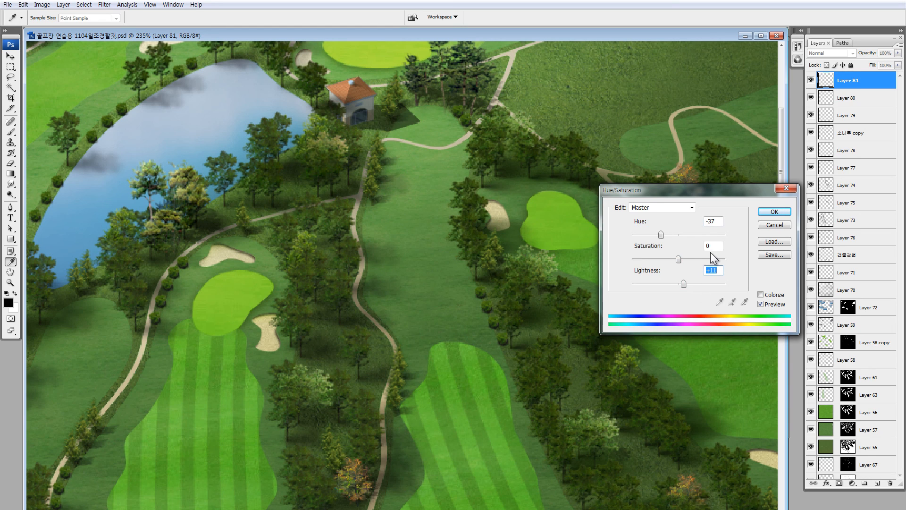
left_click_drag(705, 257, 705, 258)
left_click(765, 211)
key("z")
key("ctrl+0")
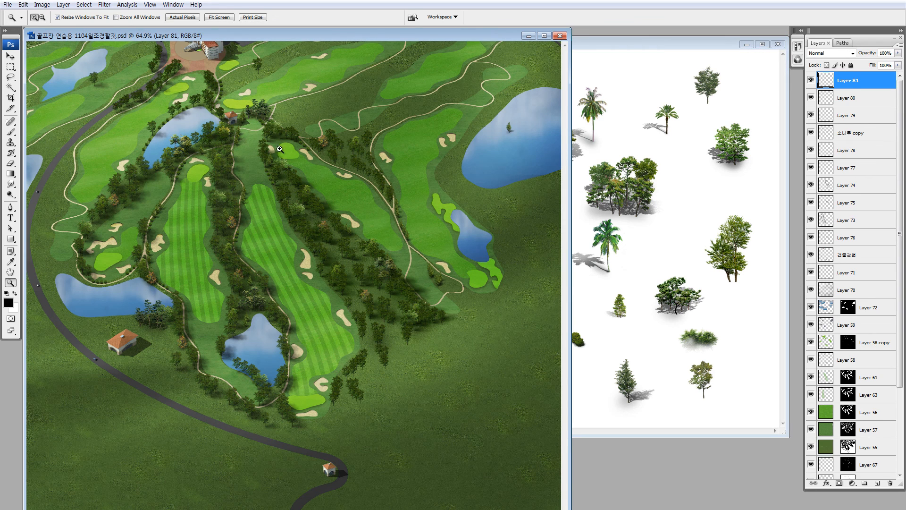
- Isolate the tree layers by hiding everything else and showing only the layers from Layer 76 up to Layer 81
key("m")
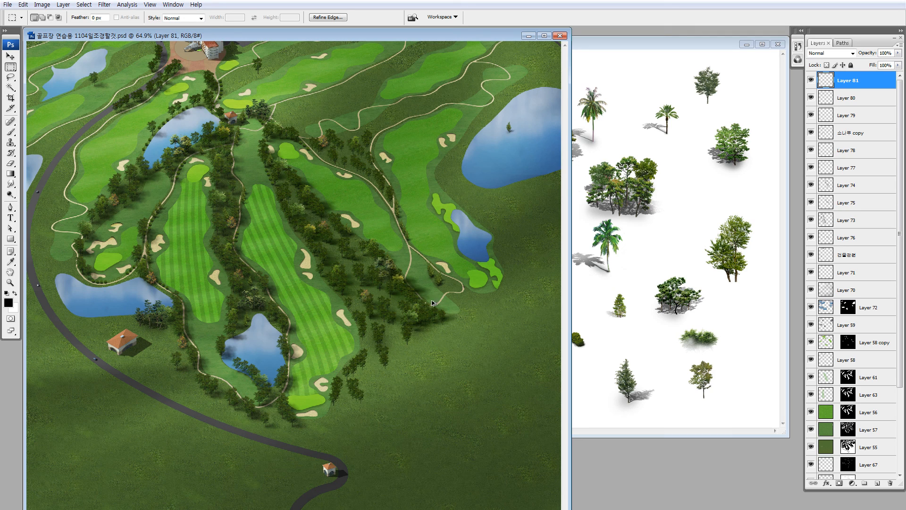
key("alt")
key("ctrl+minus")
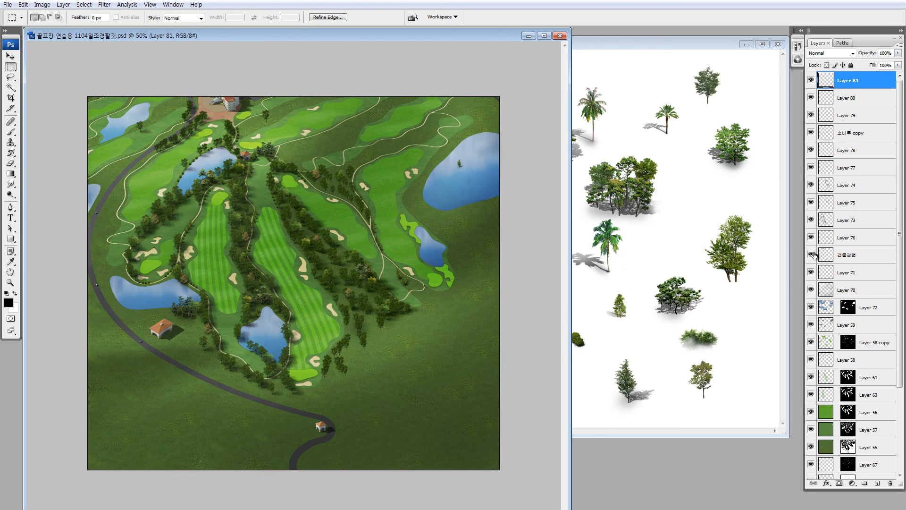
left_click(811, 220, "alt")
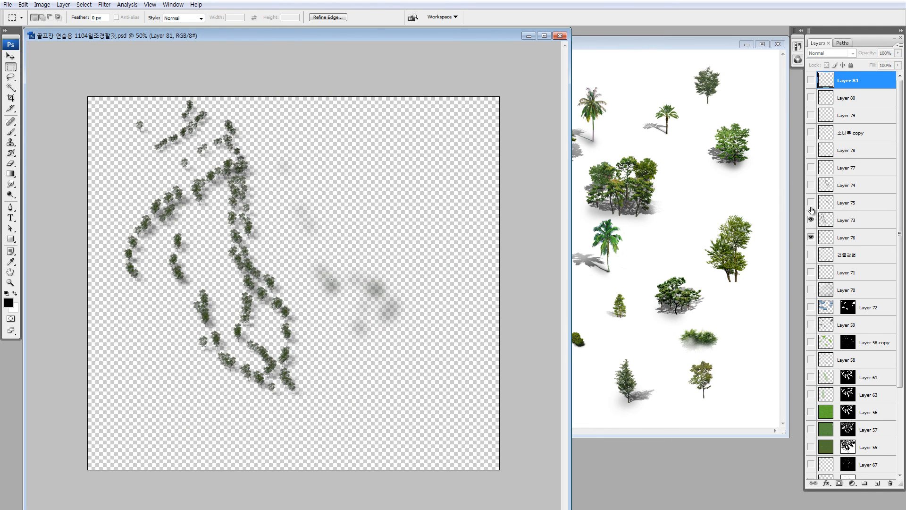
left_click(811, 202)
left_click(812, 184)
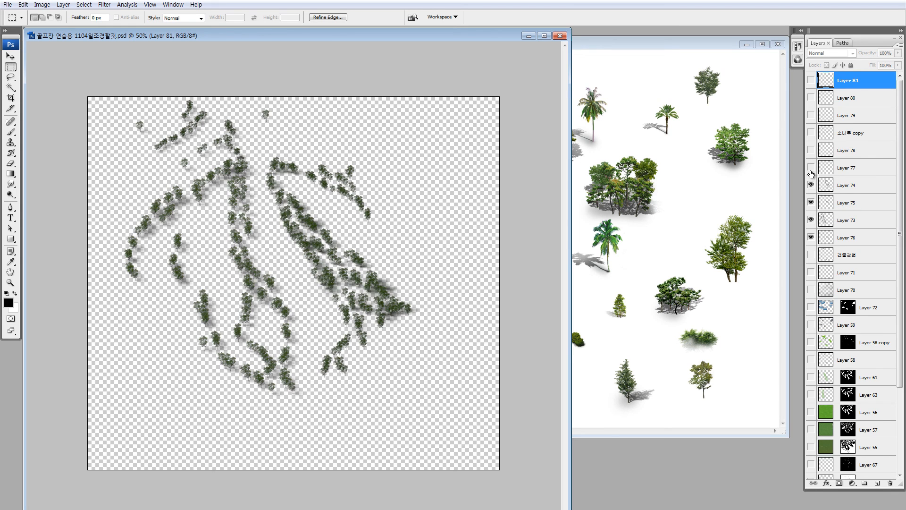
left_click(810, 168)
left_click(811, 149)
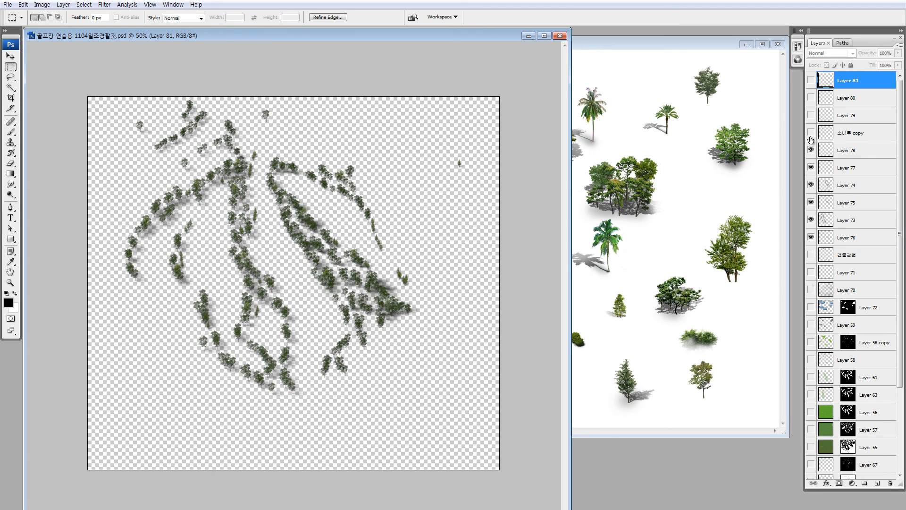
left_click(811, 133)
left_click(811, 115)
left_click(811, 98)
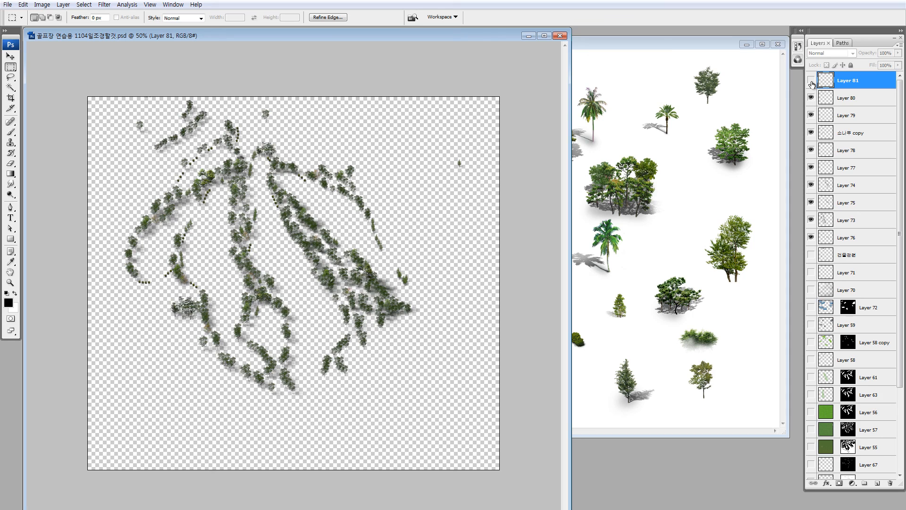
left_click(811, 81)
- Group the tree layers from Layer 76 to Layer 81 and label the group green
left_click(841, 237, "shift")
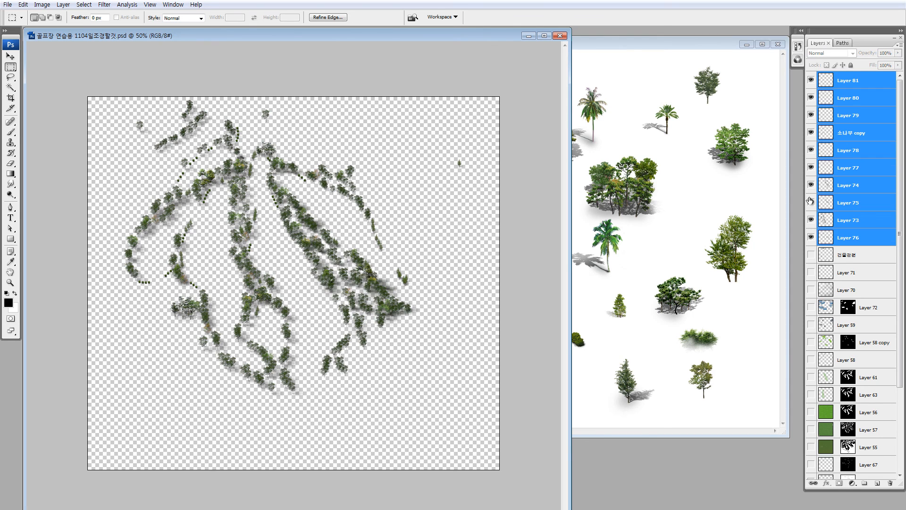
key("ctrl+g")
right_click(811, 80)
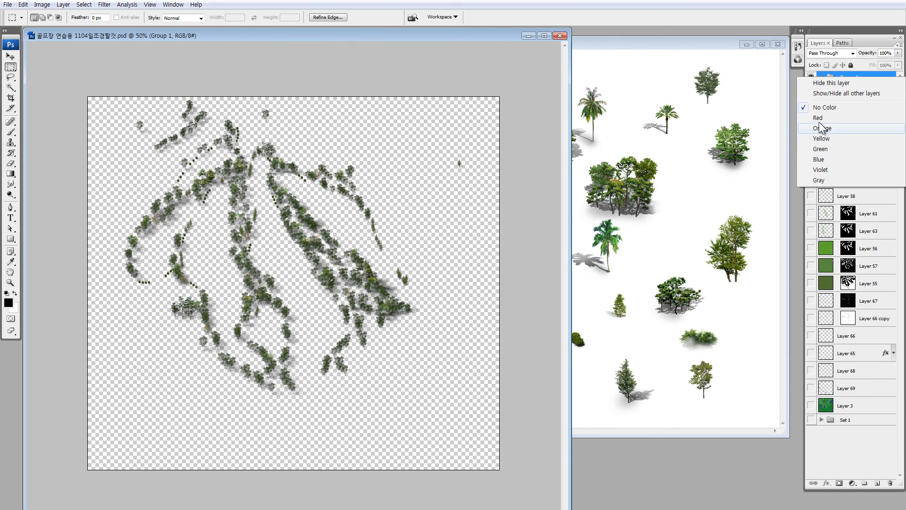
left_click(821, 149)
- Make all the other layers visible again and toggle the green tree group to compare the course without trees
right_click(811, 79)
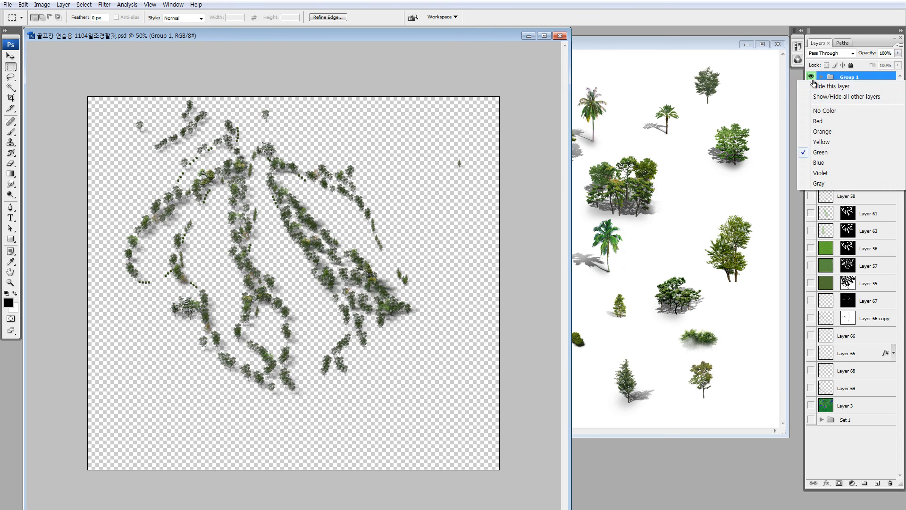
left_click(823, 85)
right_click(812, 80)
left_click(831, 96)
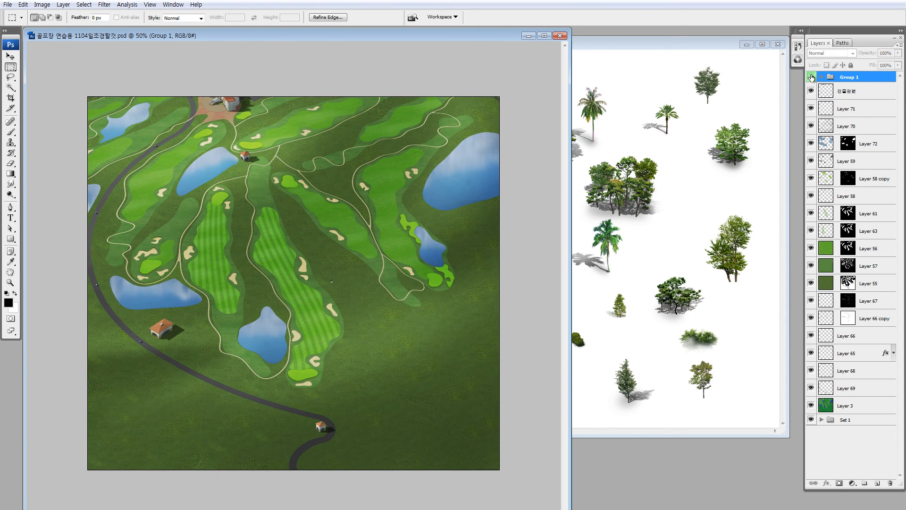
- Examine the landscaped course up close, from the clubhouse and upper pond to the lower ponds and striped fairways
key("z")
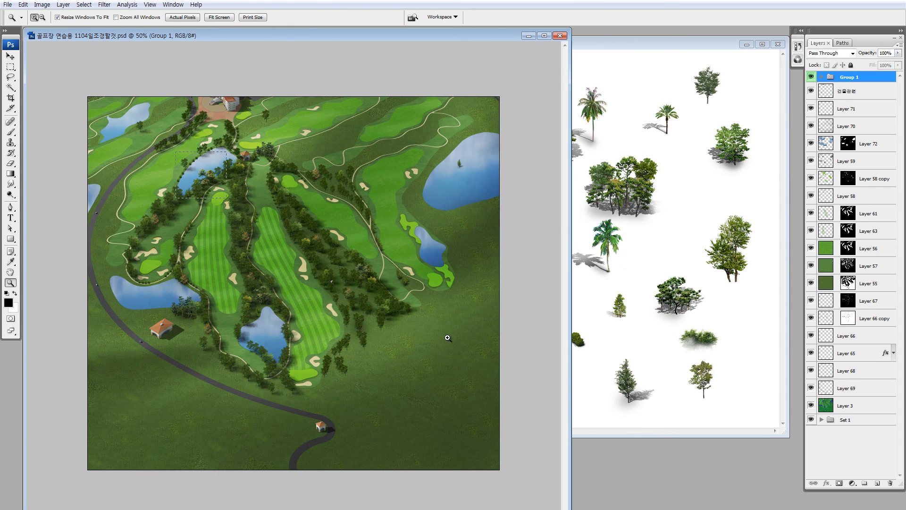
left_click_drag(176, 152, 448, 338)
left_click_drag(354, 275, 524, 263)
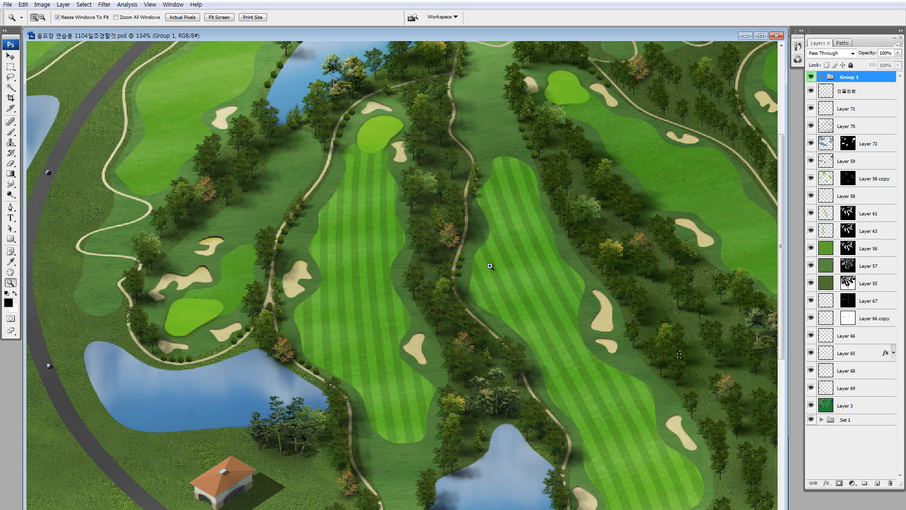
key("ctrl+0")
key("ctrl+minus")
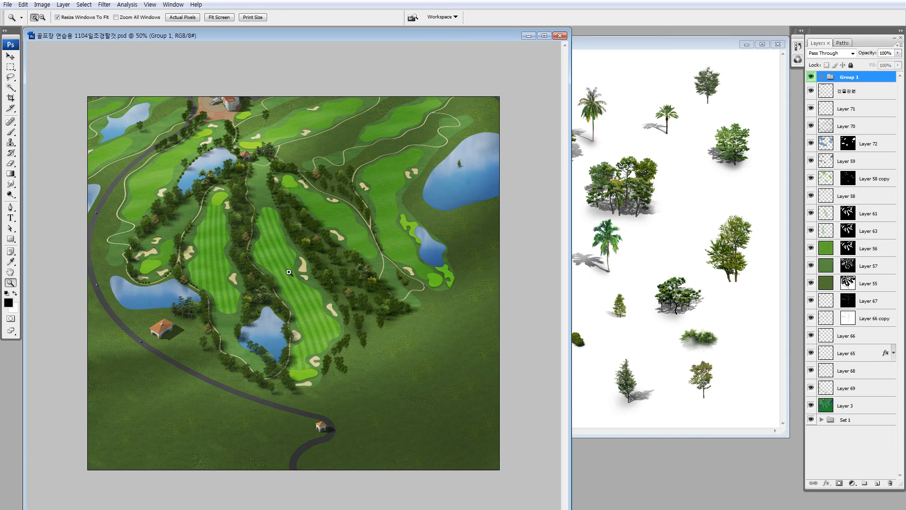
left_click_drag(289, 272, 320, 258)
left_click_drag(383, 157, 377, 249)
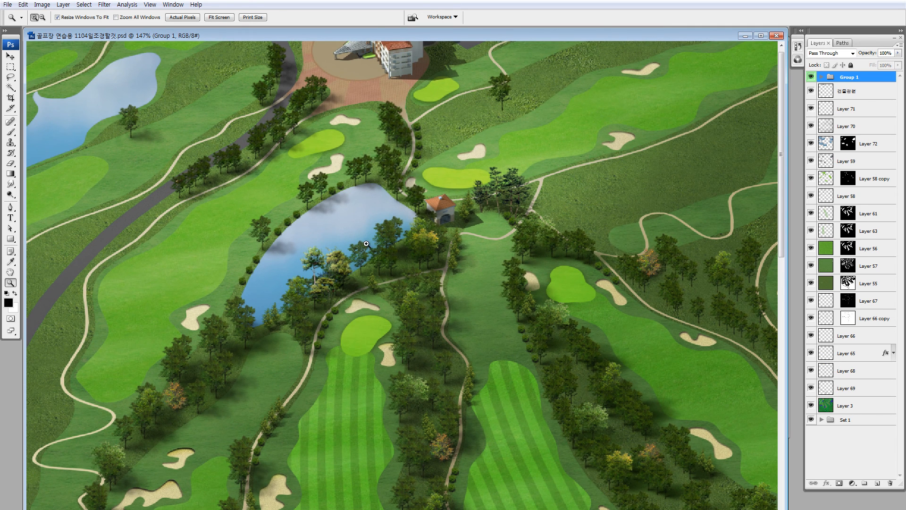
key("v")
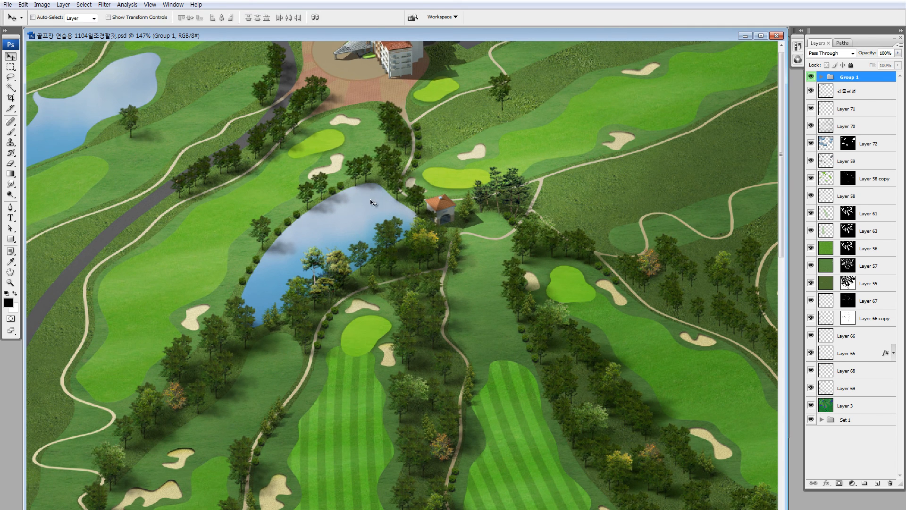
left_click_drag(445, 365, 443, 343)
left_click_drag(669, 262, 503, 215)
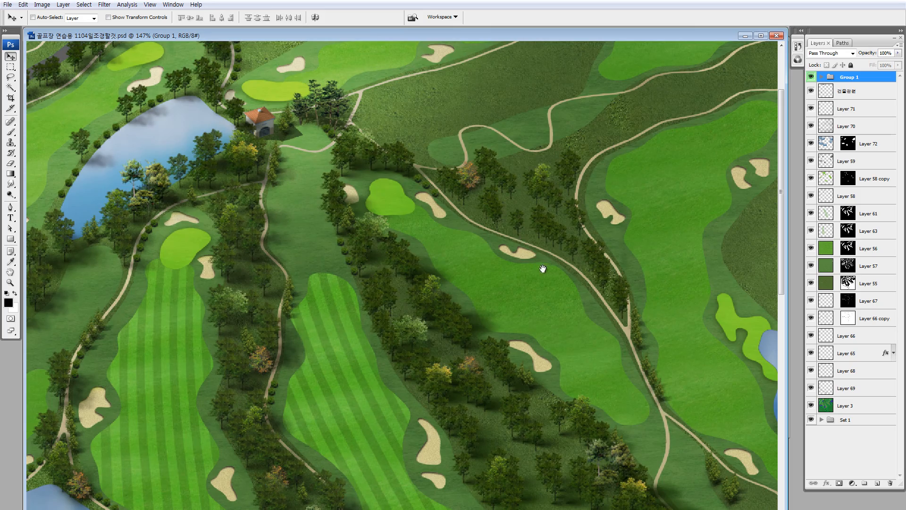
left_click_drag(543, 269, 690, 299)
left_click_drag(473, 370, 395, 156)
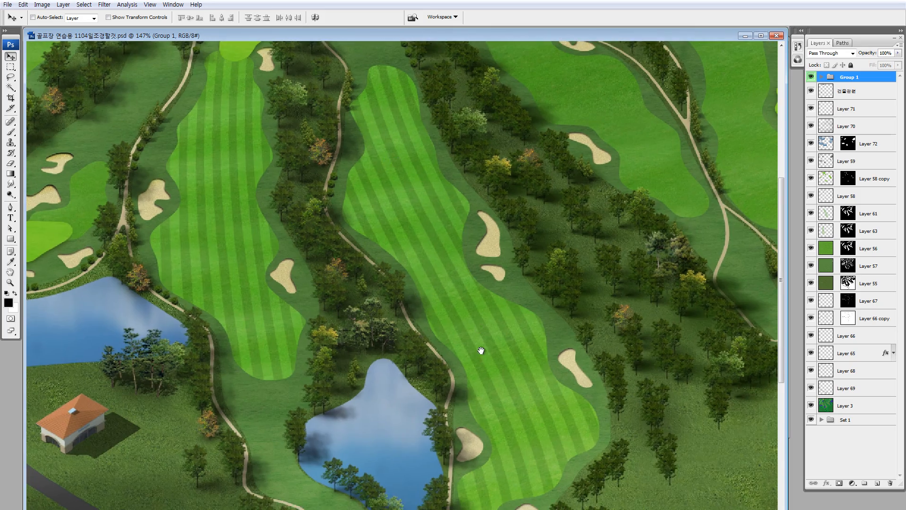
left_click_drag(480, 349, 395, 295)
left_click_drag(271, 323, 513, 266)
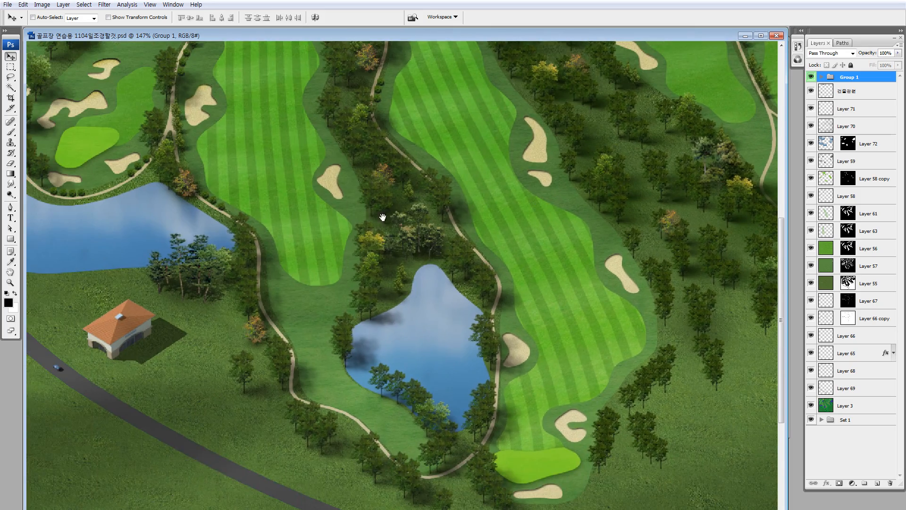
- Duplicate the pine cluster from the 소나무 copy layer onto a new layer and place the copy over the neighbouring pond
left_click(210, 254, "ctrl")
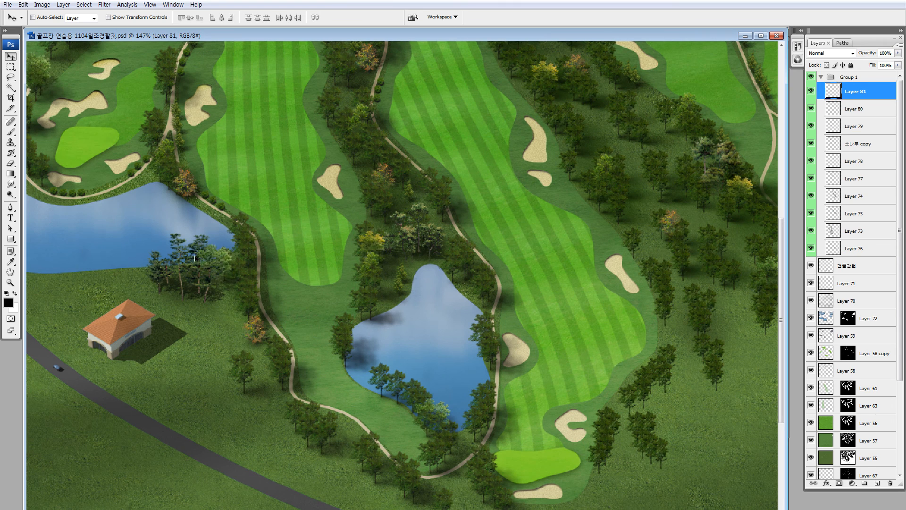
left_click_drag(197, 246, 185, 241)
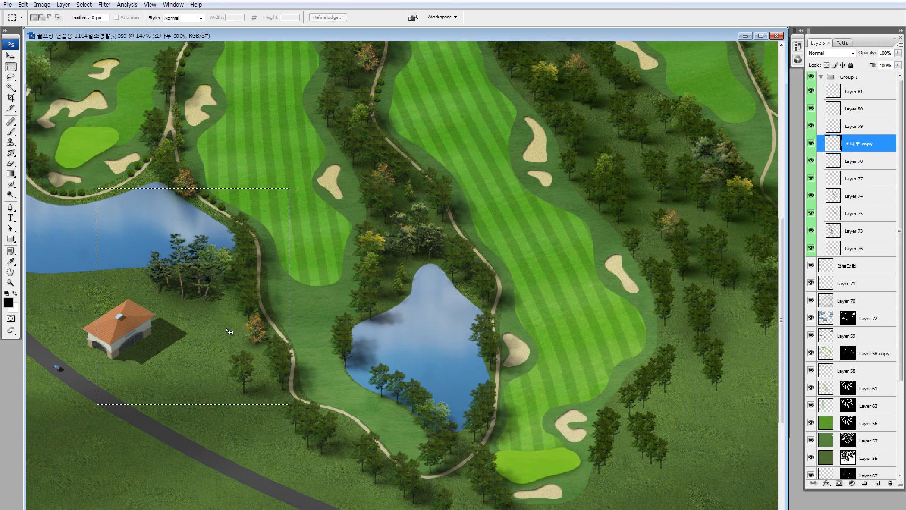
key("ctrl+shift+alt+n")
left_click_drag(236, 262, 293, 448)
left_click_drag(283, 441, 132, 414)
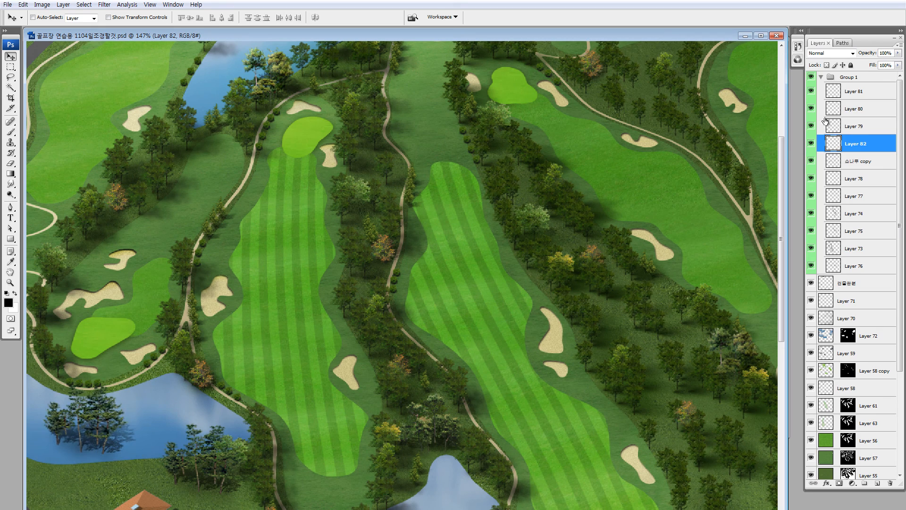
- Move the pine copy's layer out of the tree group to directly above the water layer, Layer 72
left_click_drag(832, 144, 845, 309)
left_click(811, 334, "alt")
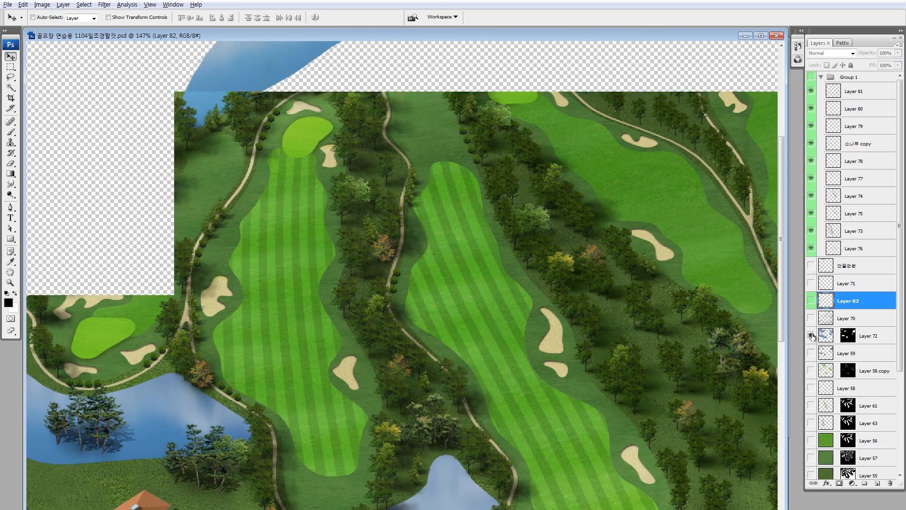
left_click(812, 334, "alt")
key("ctrl+[")
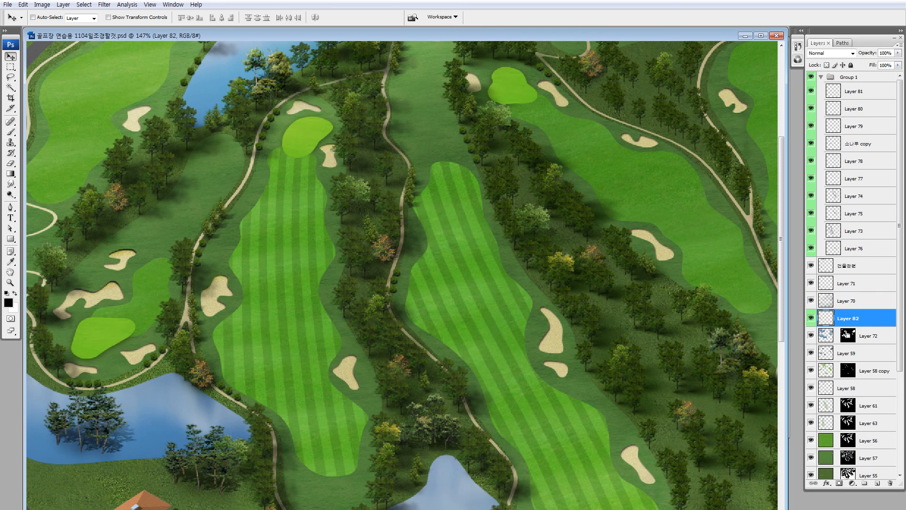
- Try to copy the water layer's mask onto the pine copy's layer
key("ctrl+minus")
key("ctrl+minus")
key("ctrl+minus")
left_click_drag(848, 335, 831, 321)
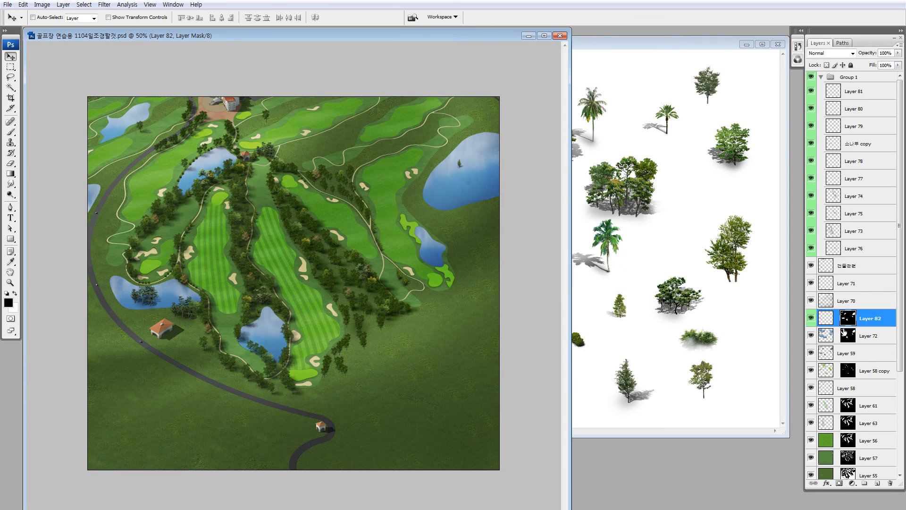
key("ctrl+z")
- Show only the pine copy and the water of Layer 72, and copy Layer 72's mask onto the pine copy's layer
left_click(811, 319, "alt")
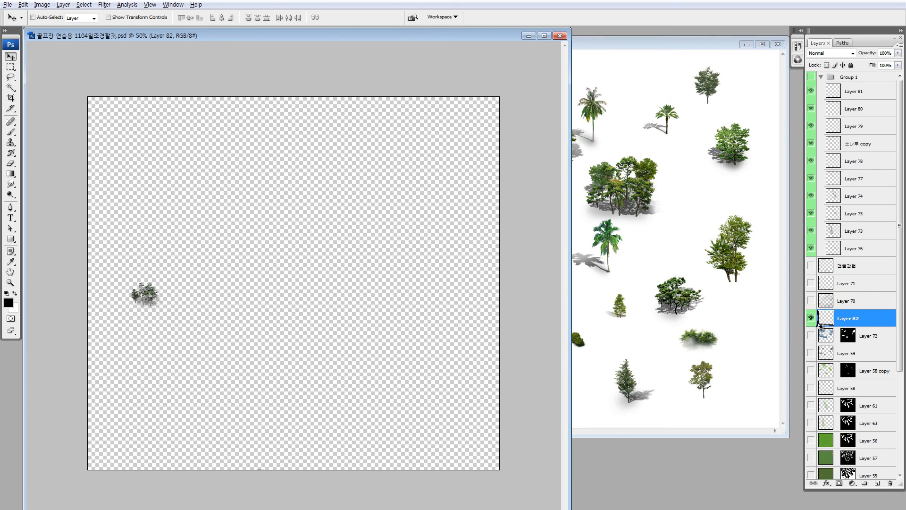
left_click(812, 335)
left_click(811, 335)
left_click(812, 335)
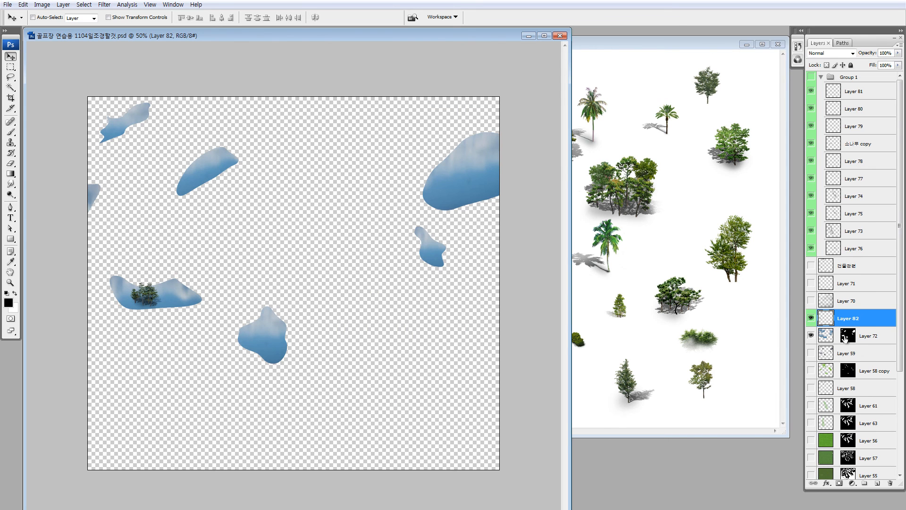
left_click_drag(847, 335, 847, 318)
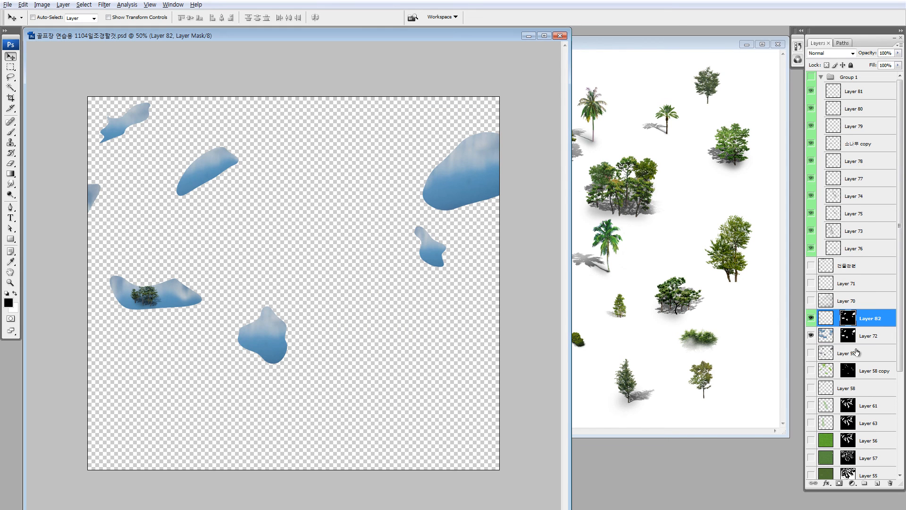
- Flip the pine copy on Layer 82 vertically inside its fixed pond mask and move it to the peak of the western pond's upper bank
key("z")
left_click_drag(103, 246, 250, 351)
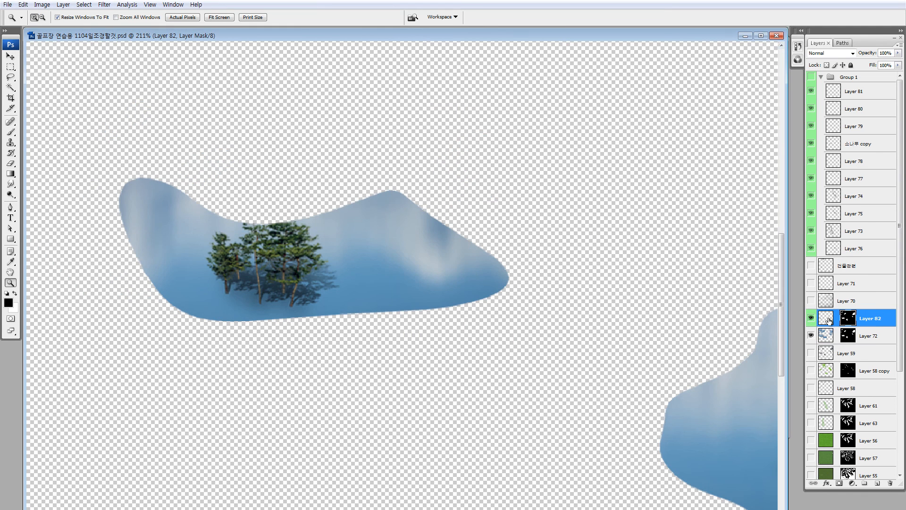
key("m")
left_click_drag(421, 333, 459, 352)
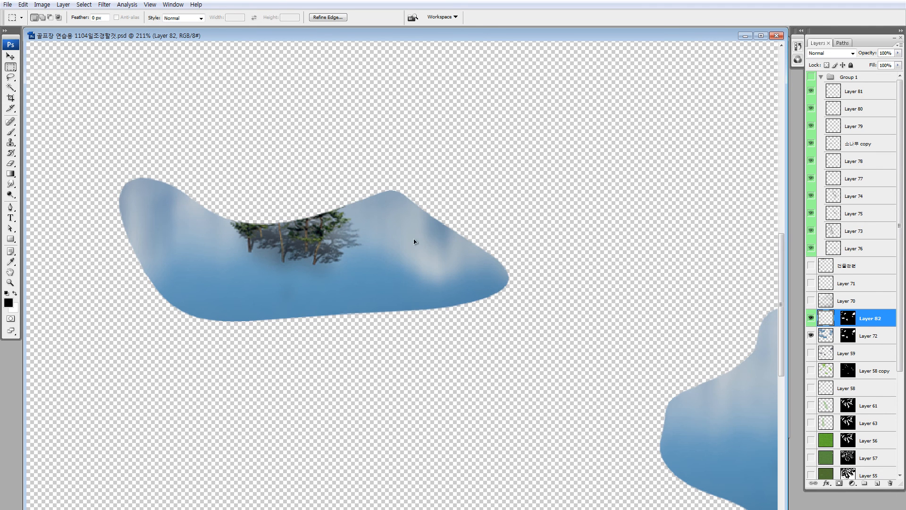
key("ctrl+t")
left_click_drag(296, 339, 294, 270)
left_click_drag(311, 171, 388, 151)
key("Return")
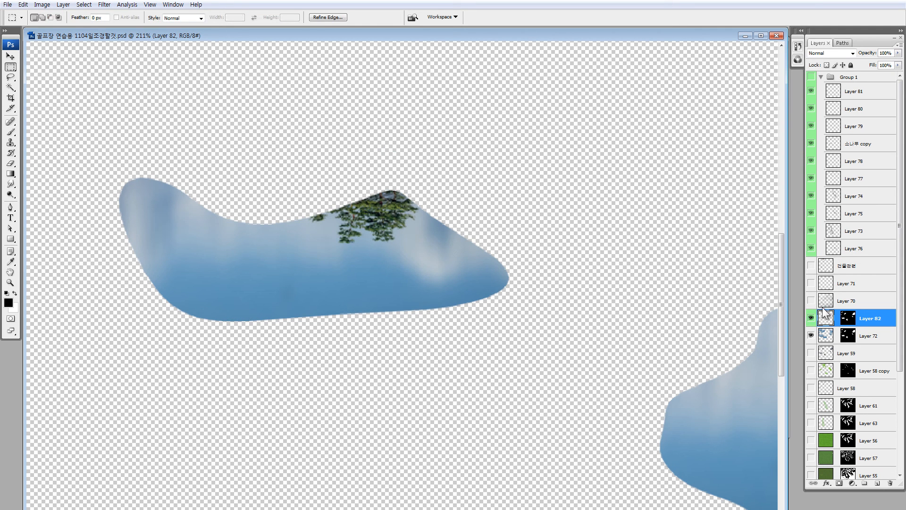
- Show all the other layers of the golf course again
right_click(810, 318)
left_click(816, 333)
right_click(811, 318)
left_click(816, 334)
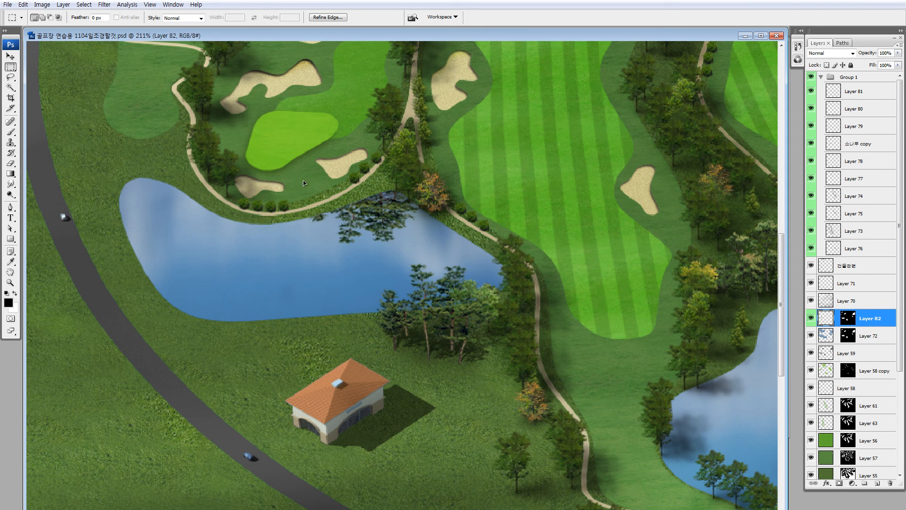
- Scale the flipped pines to about 82.4% width and 98.7% height and position them against the pond's upper bank
key("ctrl+t")
left_click_drag(308, 192, 323, 191)
left_click_drag(441, 246, 433, 238)
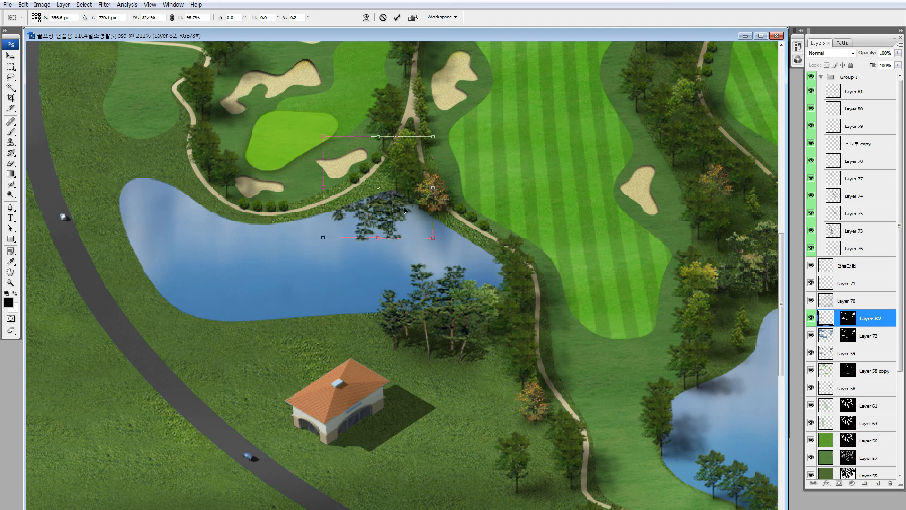
left_click_drag(404, 208, 420, 203)
key("Return")
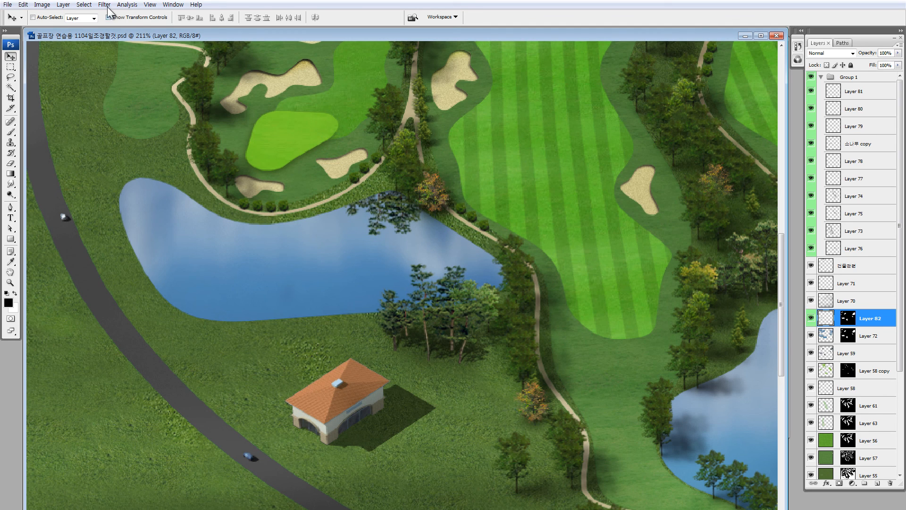
- Apply a Motion Blur with a 90° angle and a distance of 26 pixels to the flipped pines on Layer 82
left_click(104, 5)
mouse_move(68, 100)
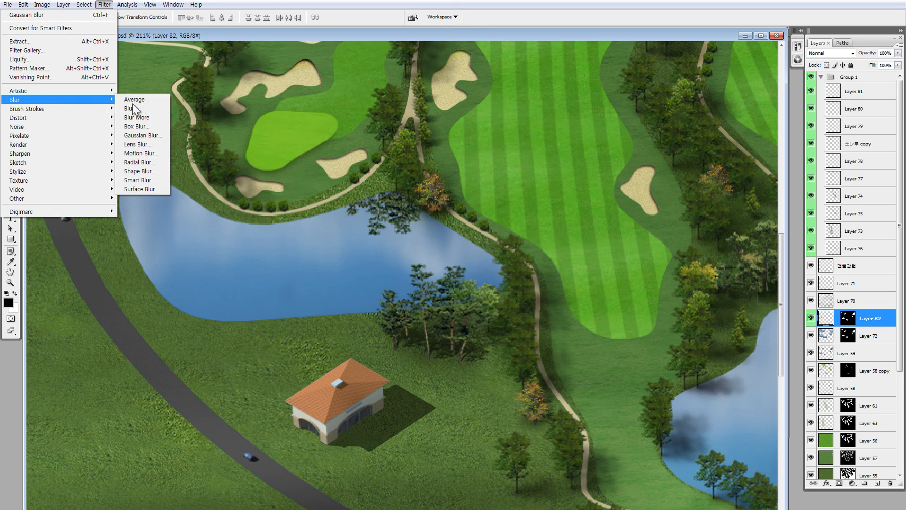
left_click(138, 153)
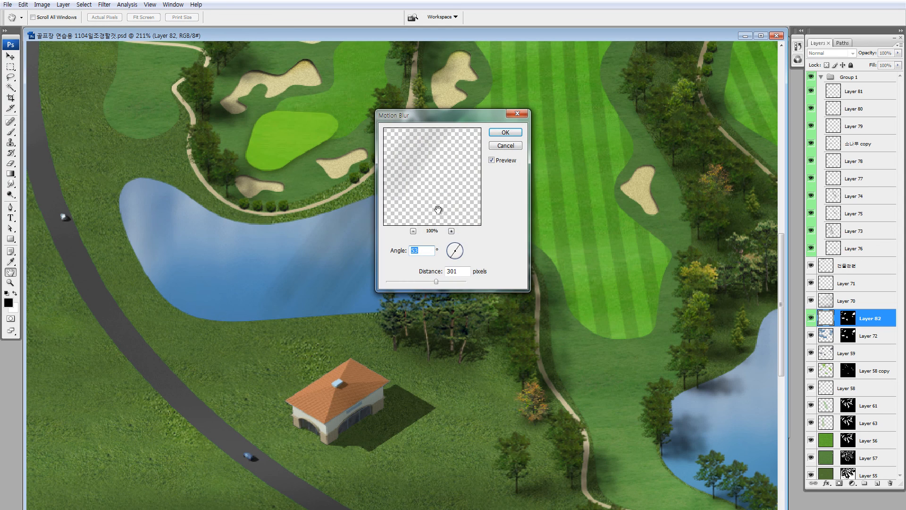
left_click_drag(466, 114, 589, 115)
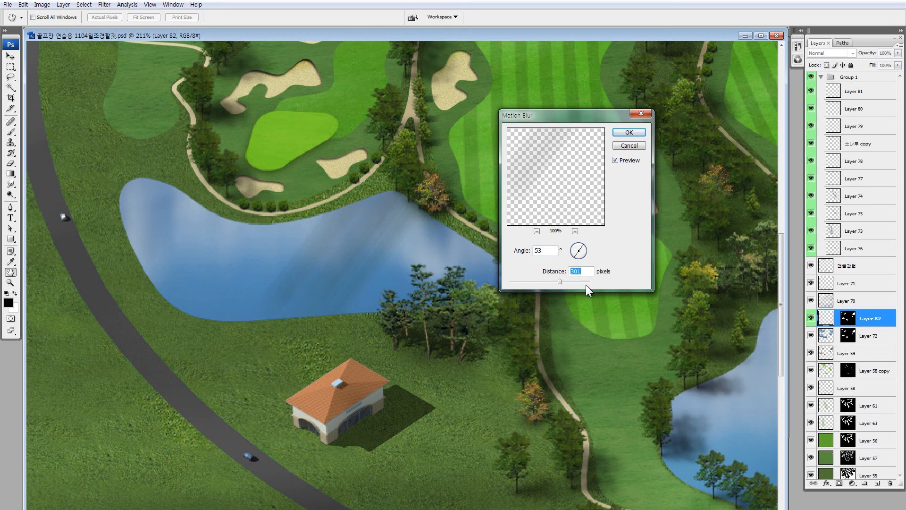
double_click(550, 250)
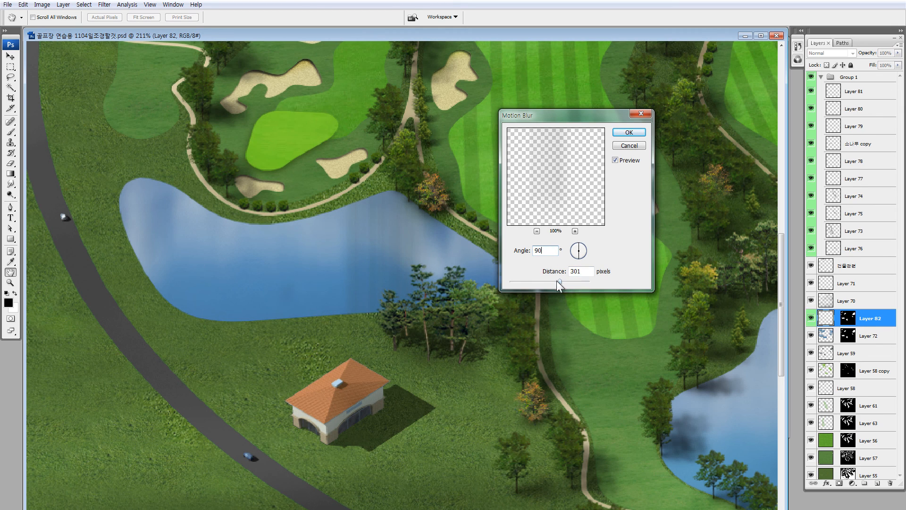
left_click_drag(534, 281, 517, 281)
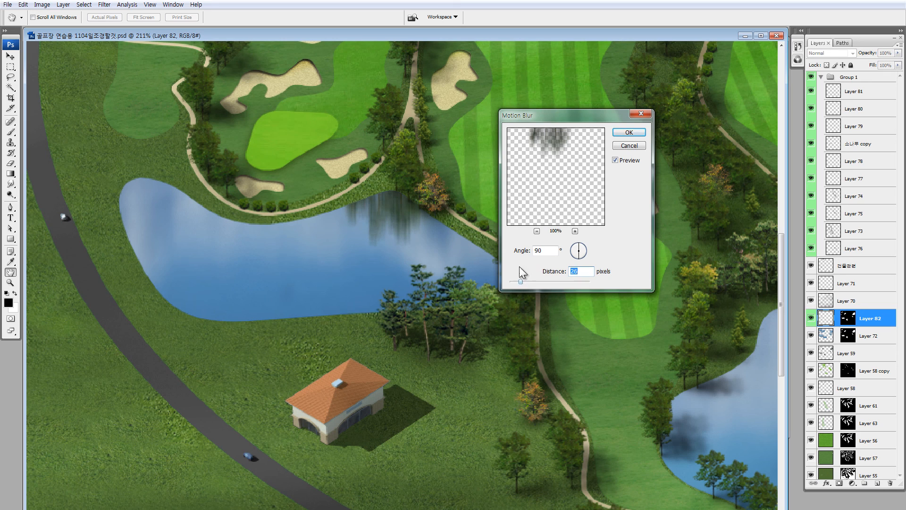
left_click(626, 133)
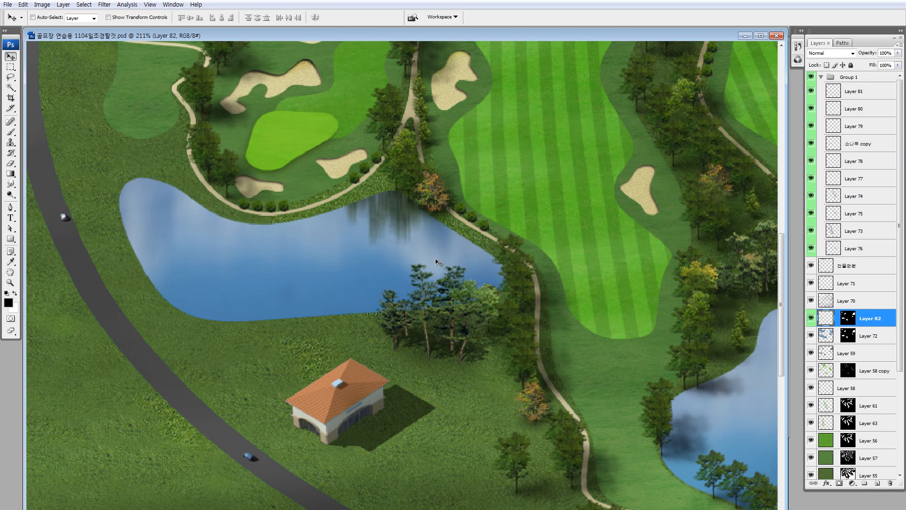
- Darken the pine reflection with Hue/Saturation lightness -11 and reduce Layer 82's fill to 64%
key("ctrl+u")
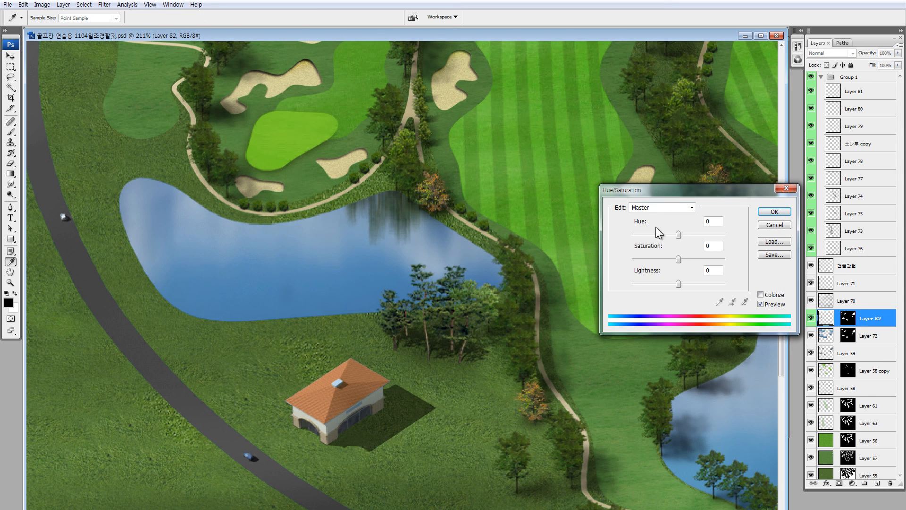
left_click(673, 284)
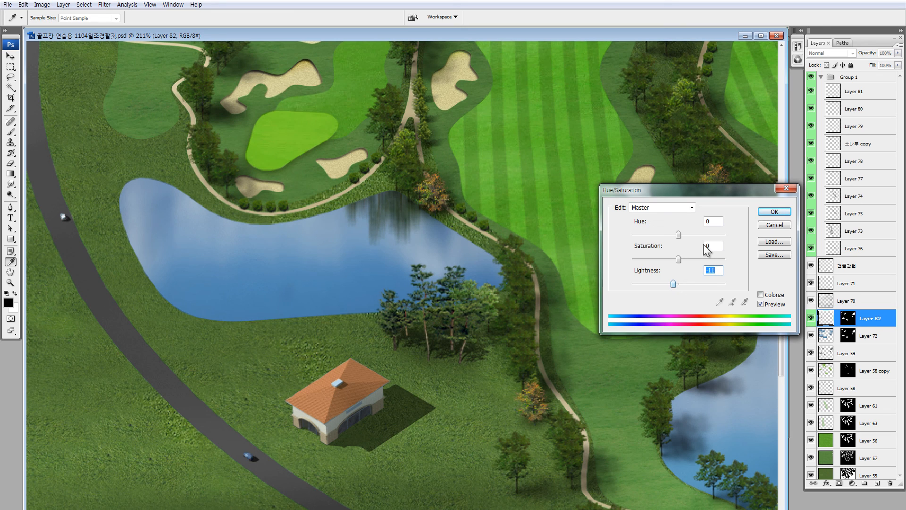
left_click(774, 211)
left_click(898, 65)
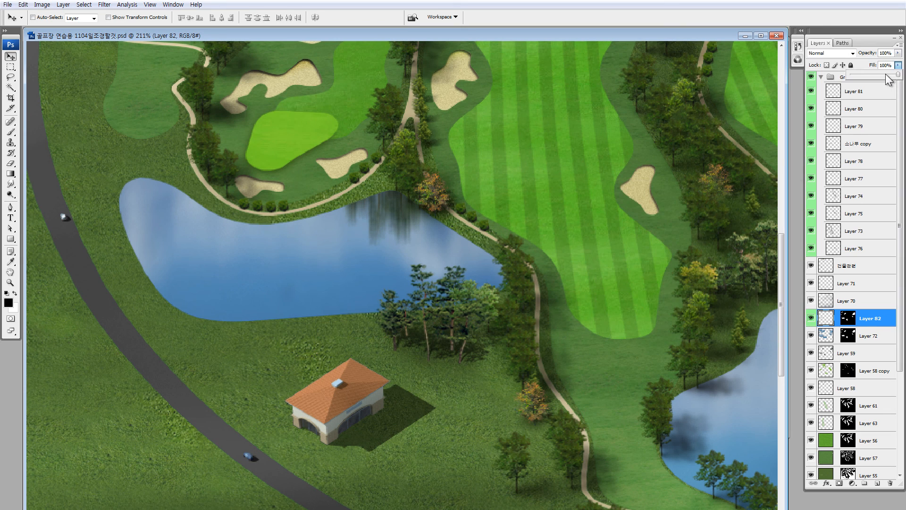
left_click_drag(886, 77, 881, 75)
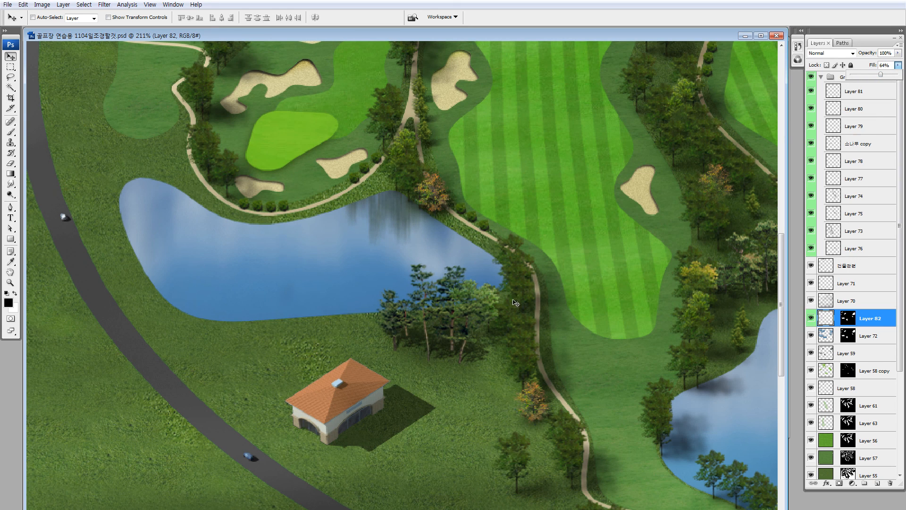
- Shrink the pine reflection against the bank and copy it along the western pond's upper-left shore
key("ctrl+t")
left_click_drag(442, 133, 425, 189)
key("Return")
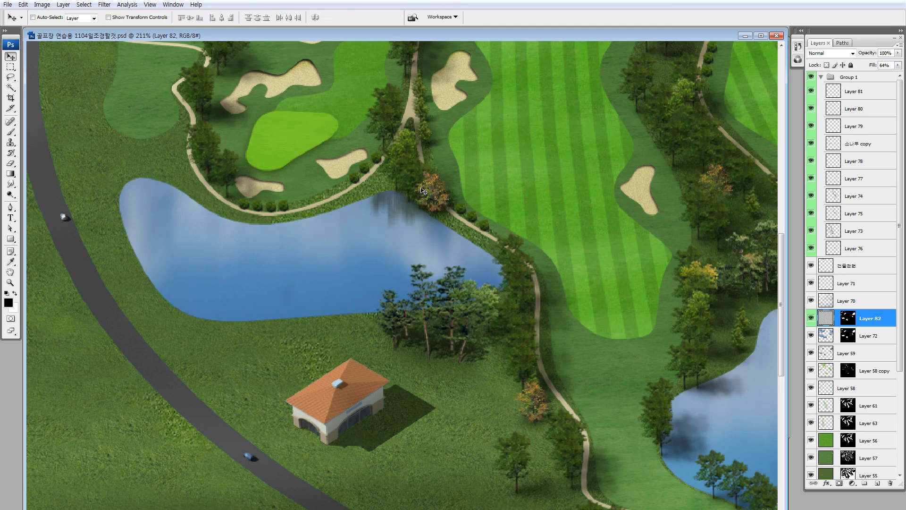
key("m")
left_click_drag(560, 346, 315, 112)
left_click_drag(265, 233, 293, 224)
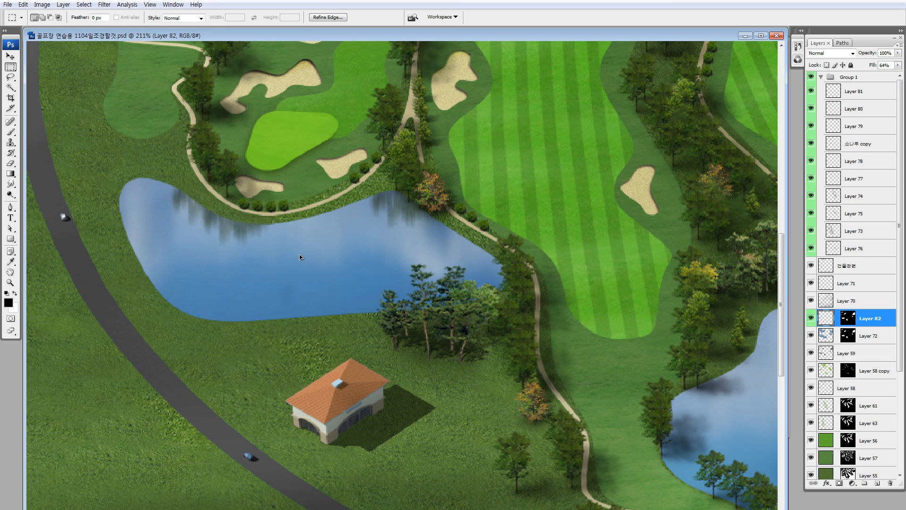
- Copy the pine reflection along the upper banks of the northern pond below the clubhouse
key("ctrl+minus")
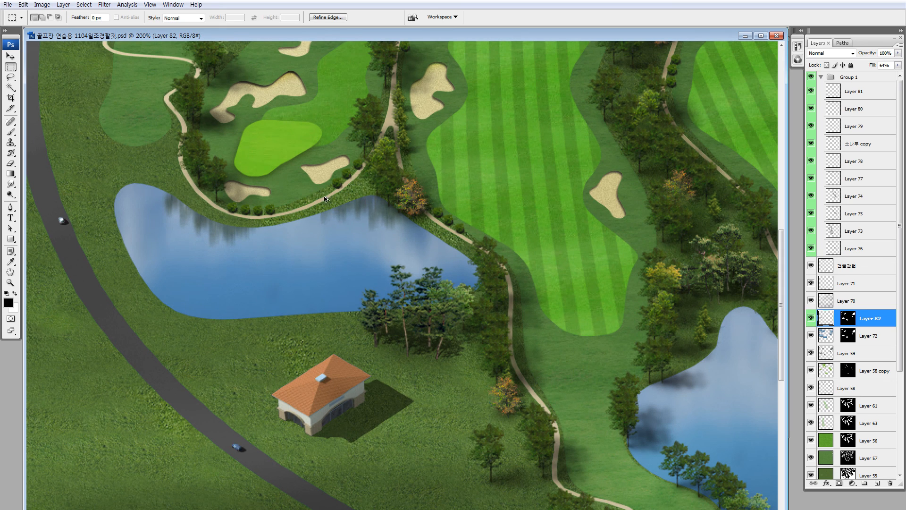
left_click_drag(315, 166, 273, 381)
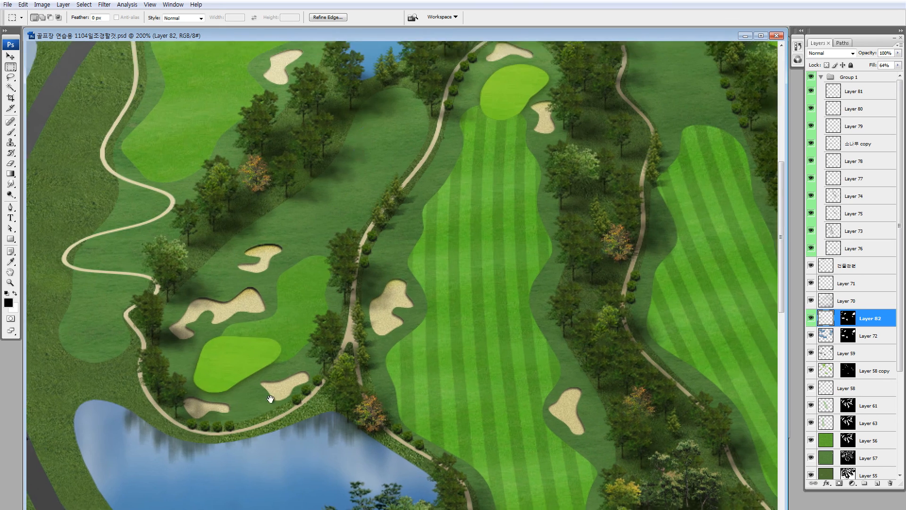
left_click_drag(476, 113, 362, 434)
left_click_drag(443, 227, 569, 177)
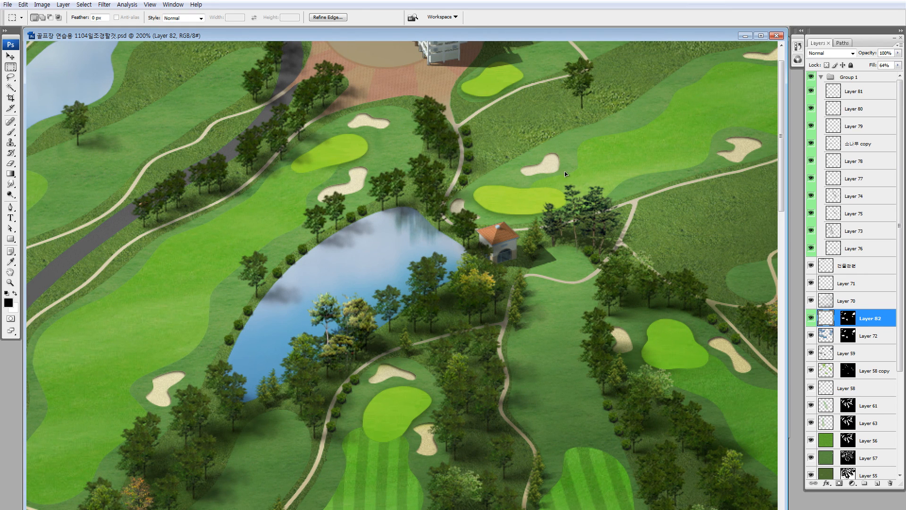
left_click_drag(494, 212, 280, 314)
left_click_drag(330, 343, 637, 287)
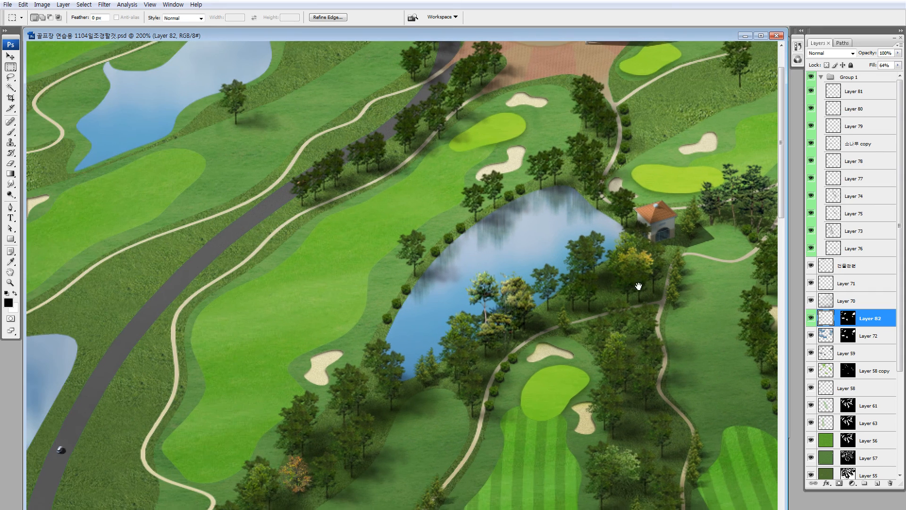
left_click_drag(576, 208, 578, 265)
left_click_drag(449, 110, 260, 246)
left_click_drag(379, 199, 256, 251)
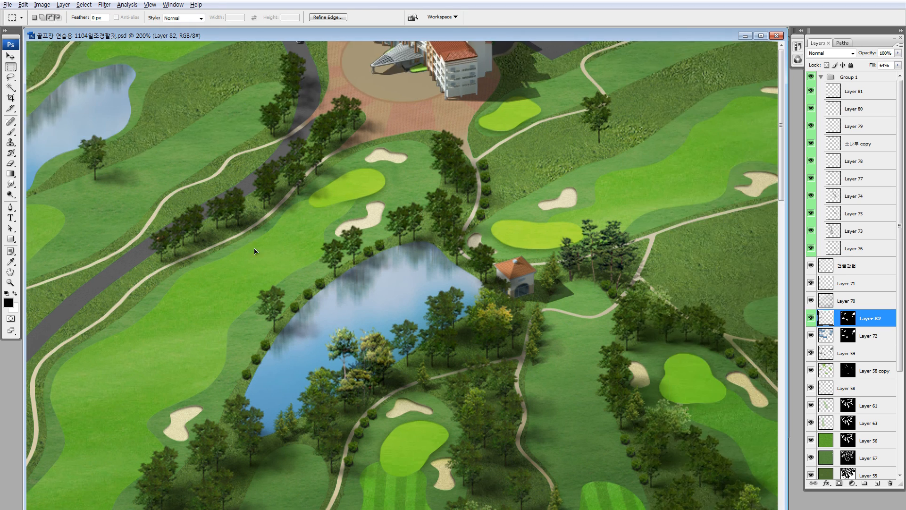
- Copy the pine reflection along the upper banks of the pond between the two striped fairways
left_click_drag(743, 255, 278, 235)
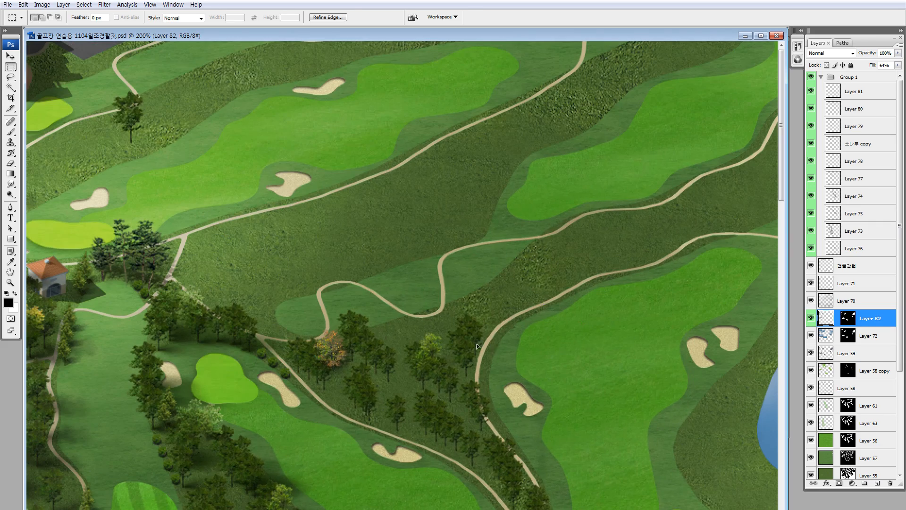
key("ctrl+minus")
key("ctrl+minus")
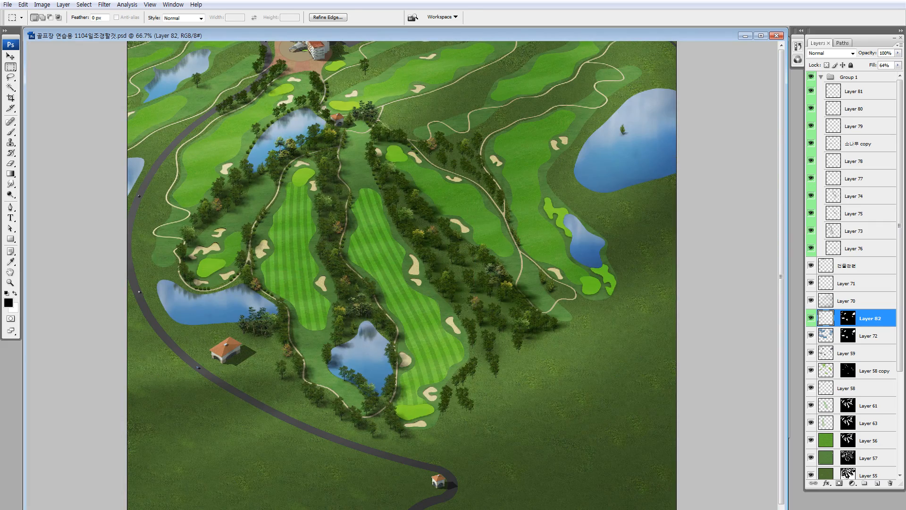
key("z")
left_click_drag(308, 265, 443, 404)
left_click_drag(439, 318, 494, 347)
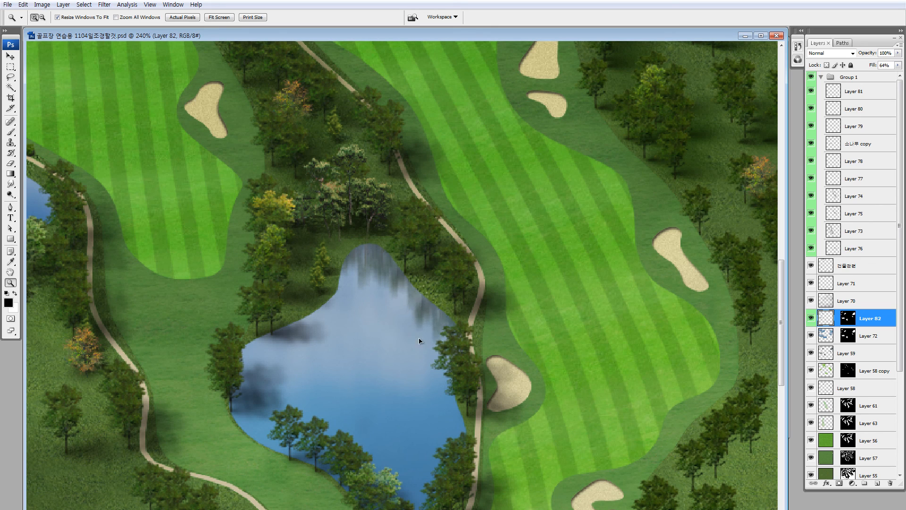
left_click_drag(419, 341, 278, 370)
key("alt")
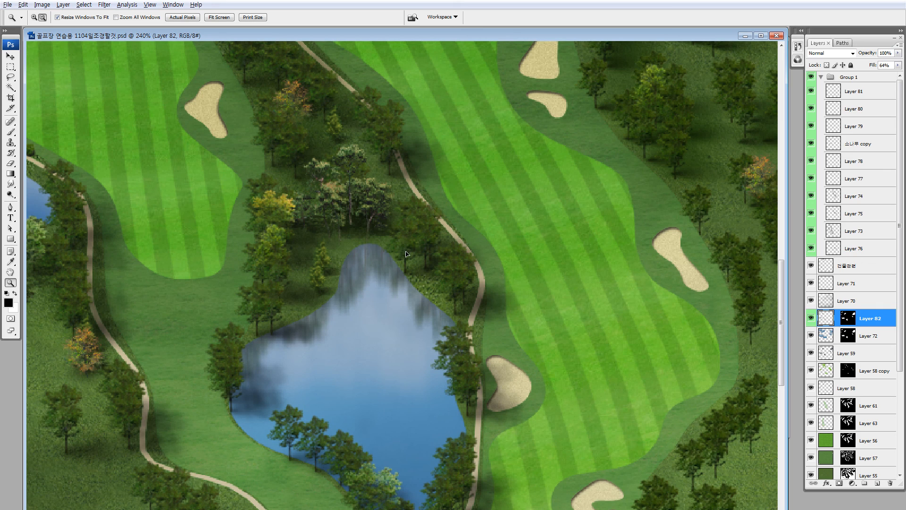
- Copy the pine reflection along the upper bank of the narrow eastern pond between the bright green areas
left_click_drag(616, 209, 170, 302)
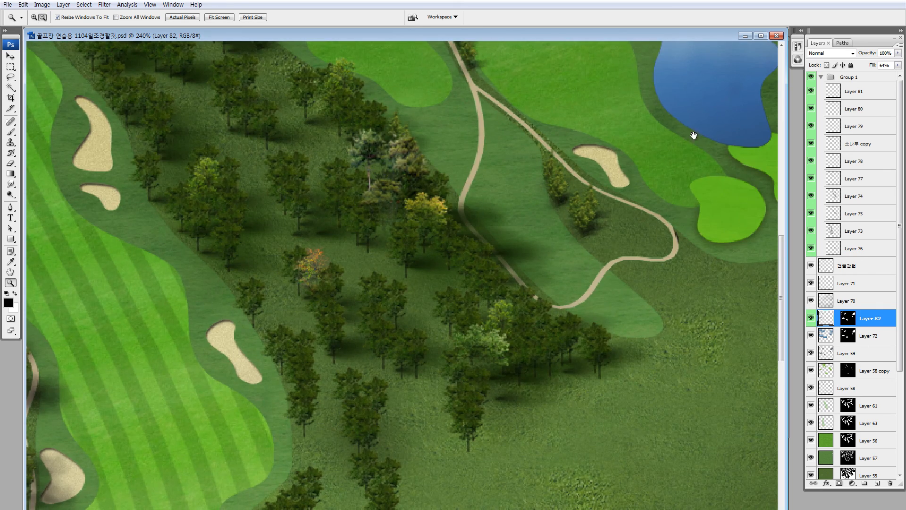
left_click_drag(693, 136, 435, 372)
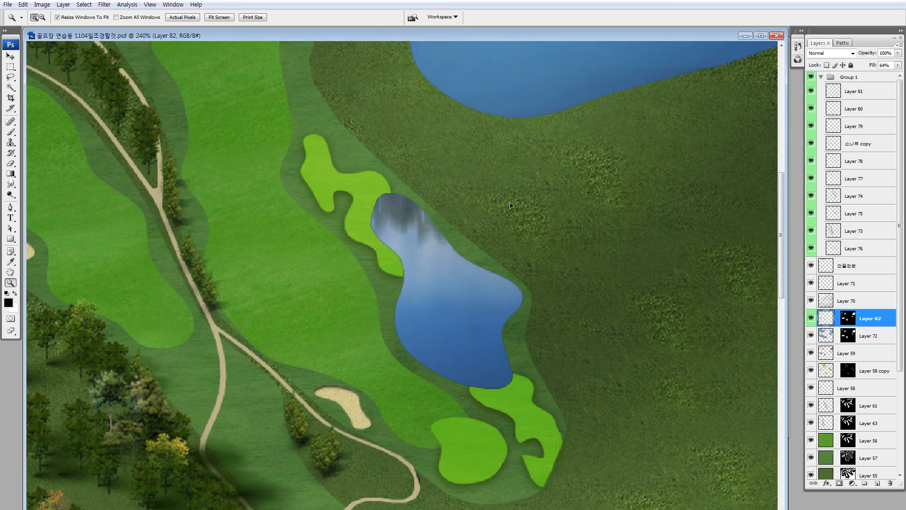
left_click_drag(510, 205, 593, 284)
left_click_drag(562, 217, 503, 465)
left_click_drag(503, 465, 435, 217)
key("ctrl+0")
key("ctrl+minus")
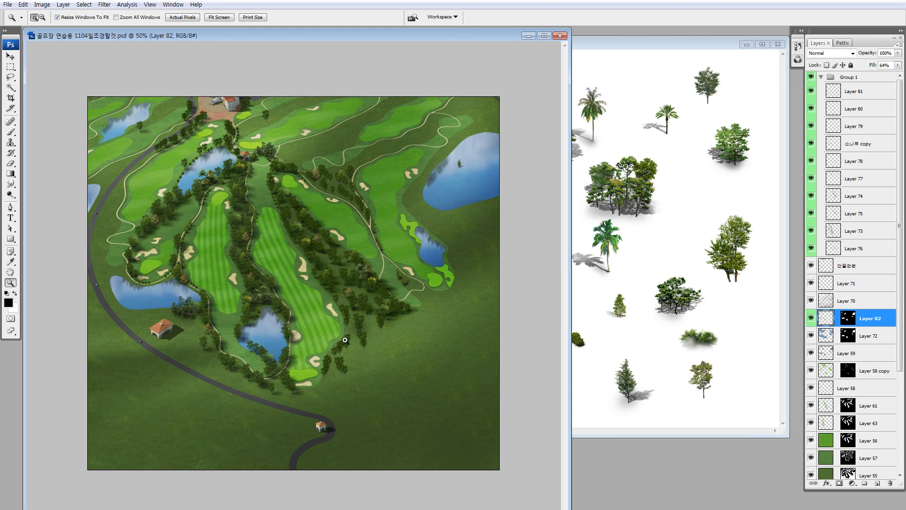
- Soften the tree reflections on the ponds with the Eraser at 42% opacity
left_click_drag(189, 130, 266, 266)
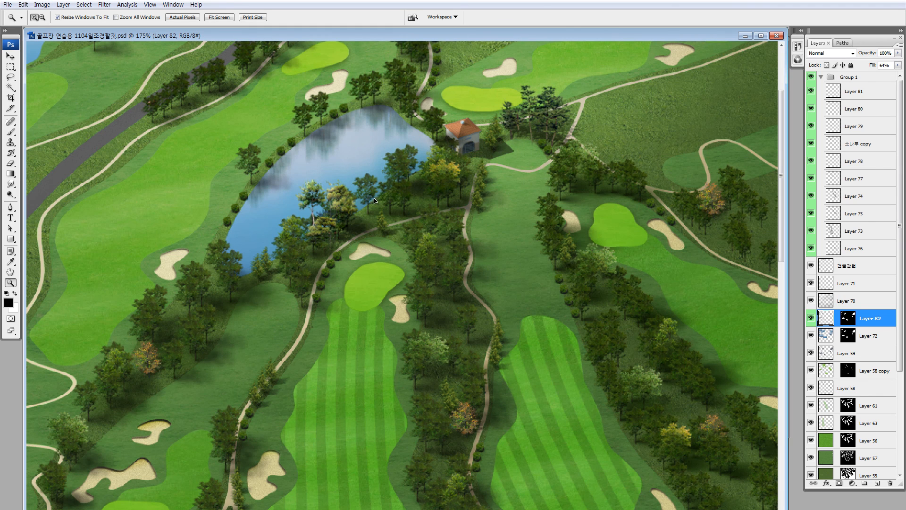
key("v")
key("e")
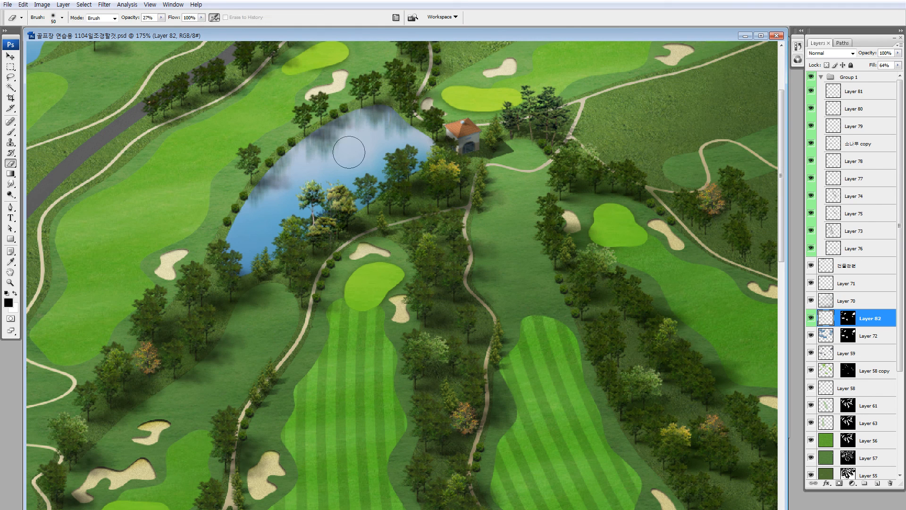
key("ctrl+0")
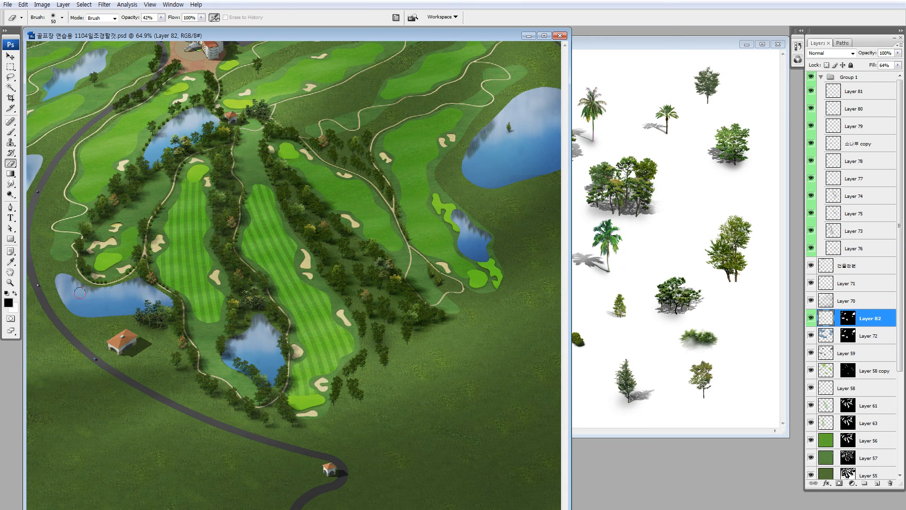
left_click_drag(83, 293, 91, 301)
left_click_drag(163, 141, 202, 122)
left_click_drag(264, 329, 268, 343)
key("ctrl+minus")
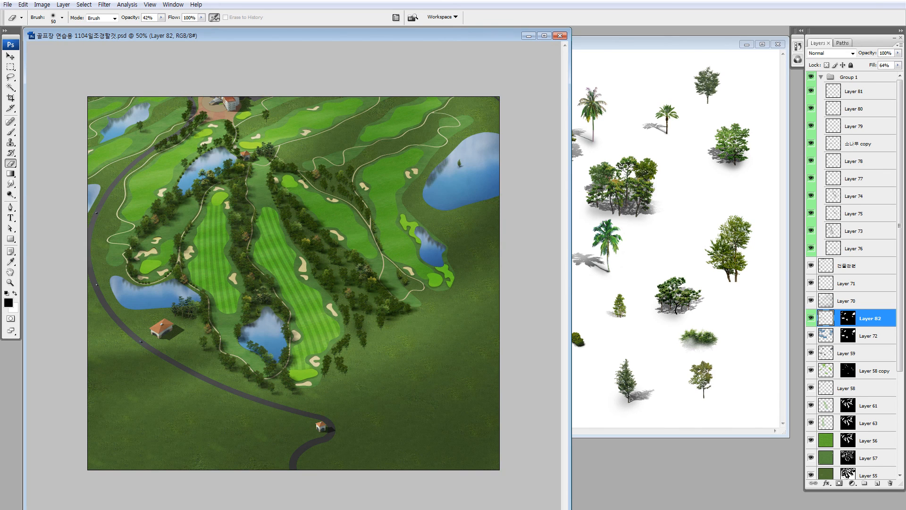
- Collapse Group 1 and add a new black-filled layer above it with the Color Dodge blending mode
left_click(822, 77)
left_click(838, 79)
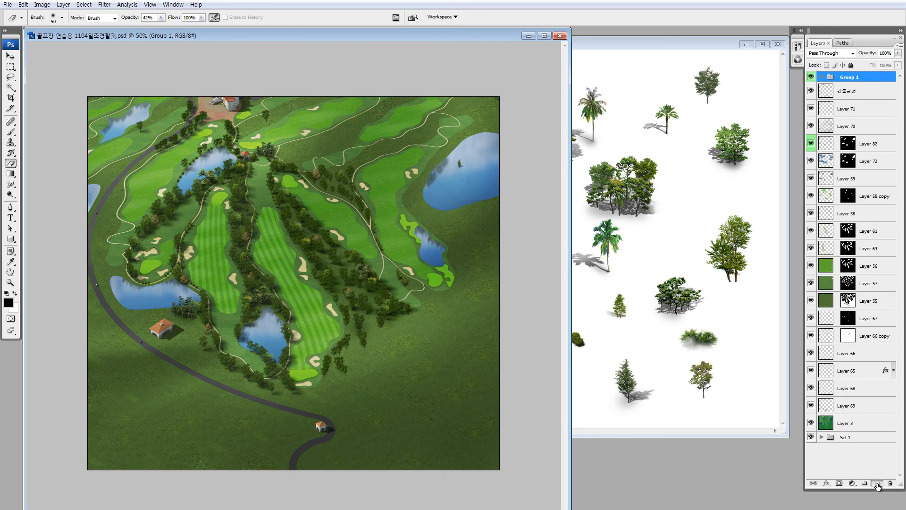
left_click(877, 483)
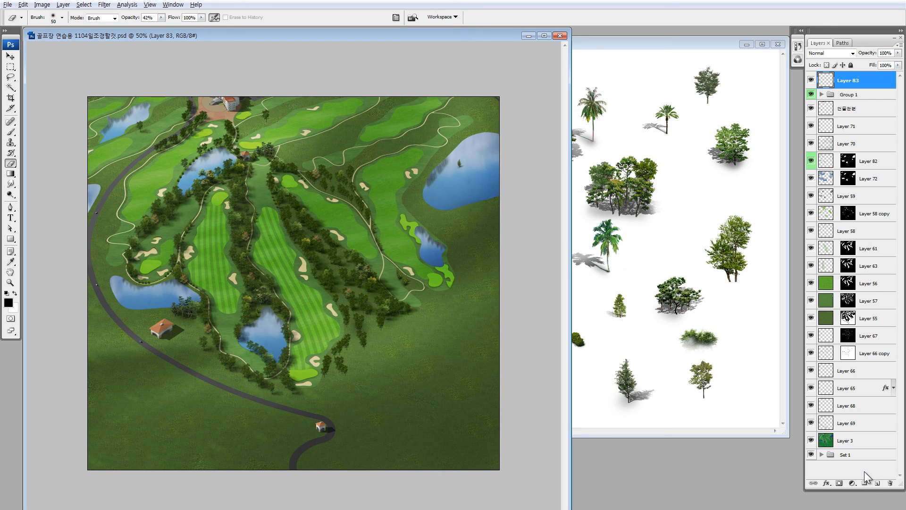
key("alt+BackSpace")
left_click(829, 53)
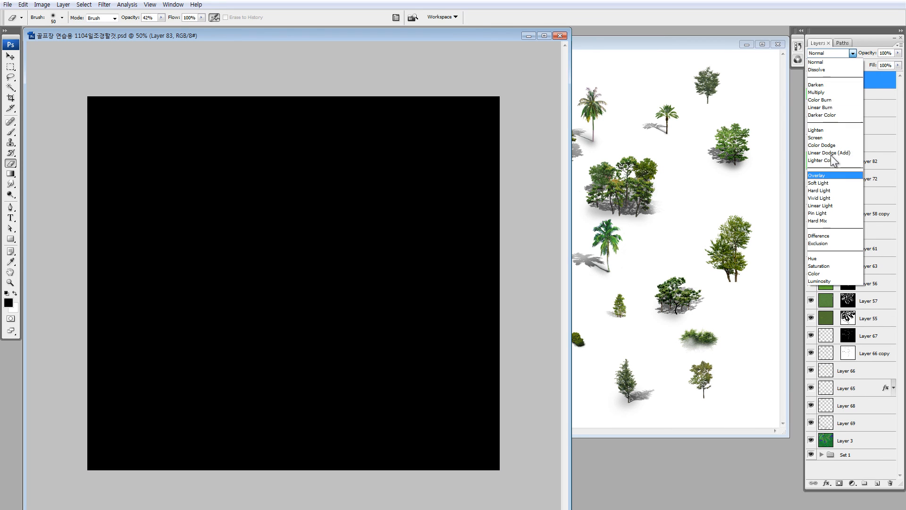
left_click(829, 140)
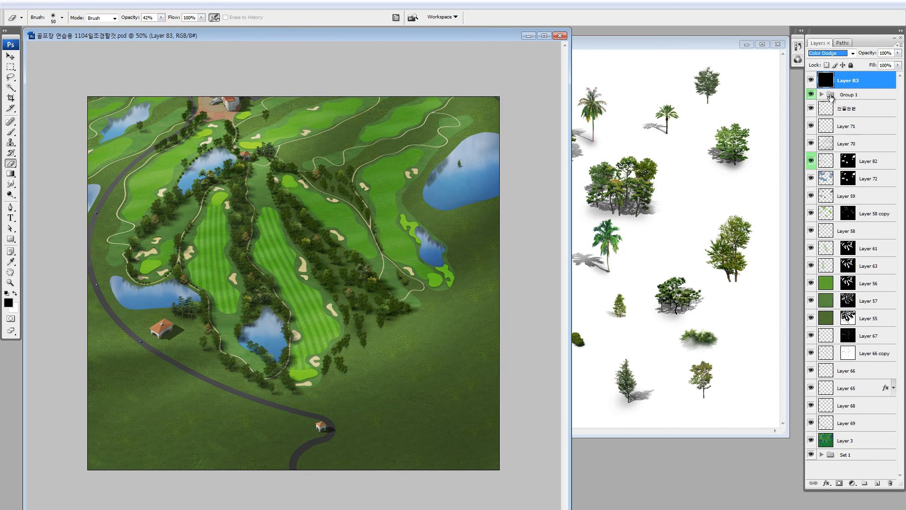
left_click(826, 84)
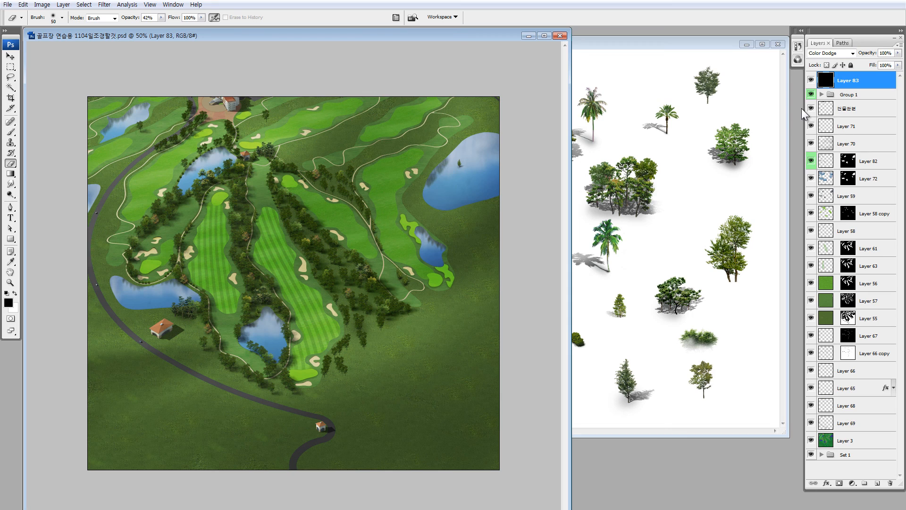
- Try painting white highlights across the fairways with the Brush at 28% opacity
key("x")
key("b")
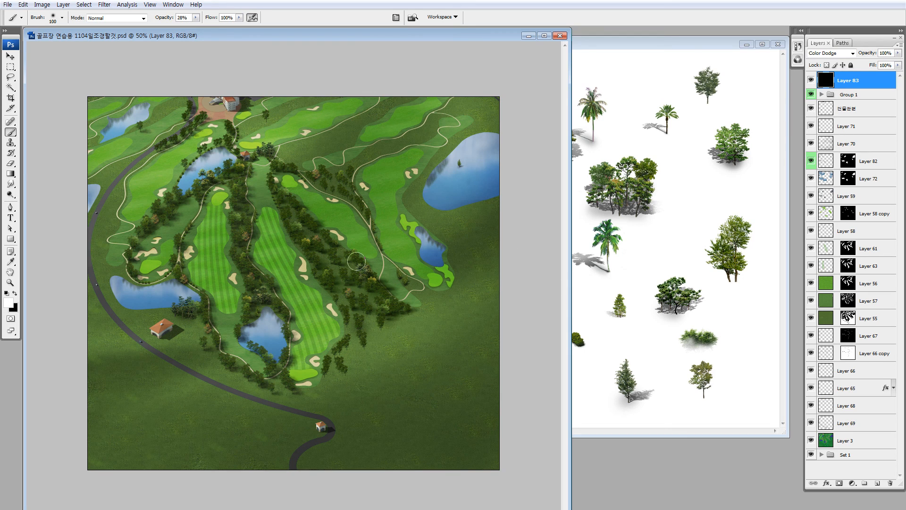
mouse_move(271, 220)
left_mouse_down()
mouse_move(304, 344)
mouse_move(302, 408)
left_mouse_up()
key("ctrl+z")
mouse_move(300, 173)
left_mouse_down()
mouse_move(351, 505)
mouse_move(218, 123)
left_mouse_up()
key("ctrl+z")
- Set the Brush to 18% opacity and enlarge it to 250 px
left_click_drag(167, 18, 147, 18)
left_click_drag(366, 36, 382, 40)
key("bracketright")
key("bracketright")
key("bracketright")
key("bracketright")
key("bracketright")
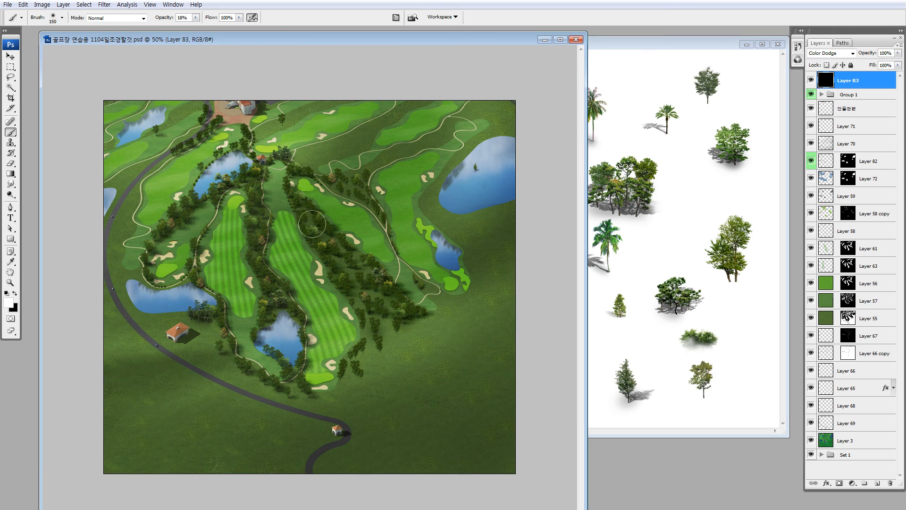
- Try painting a white highlight down the western striped fairway with the 250 px brush
left_click_drag(231, 226, 248, 322)
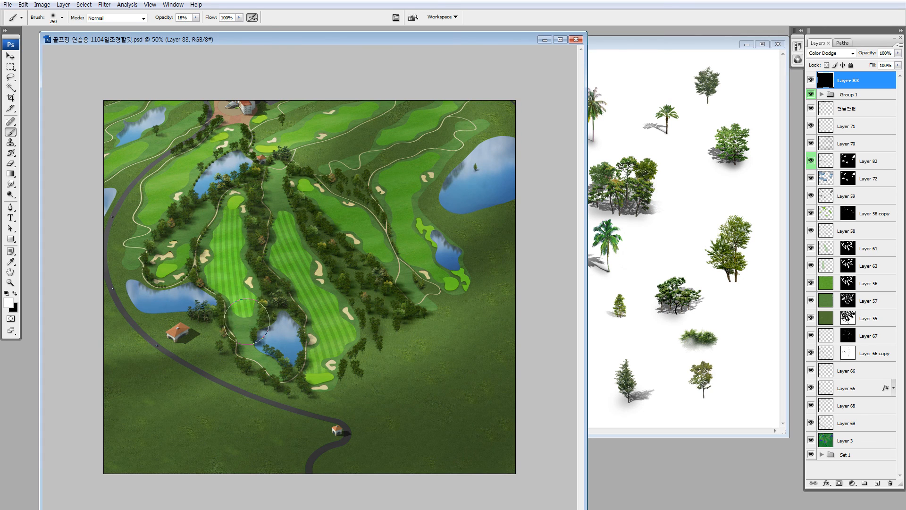
key("ctrl+z")
left_click_drag(231, 243, 253, 343)
key("ctrl+z")
left_click_drag(234, 197, 247, 333)
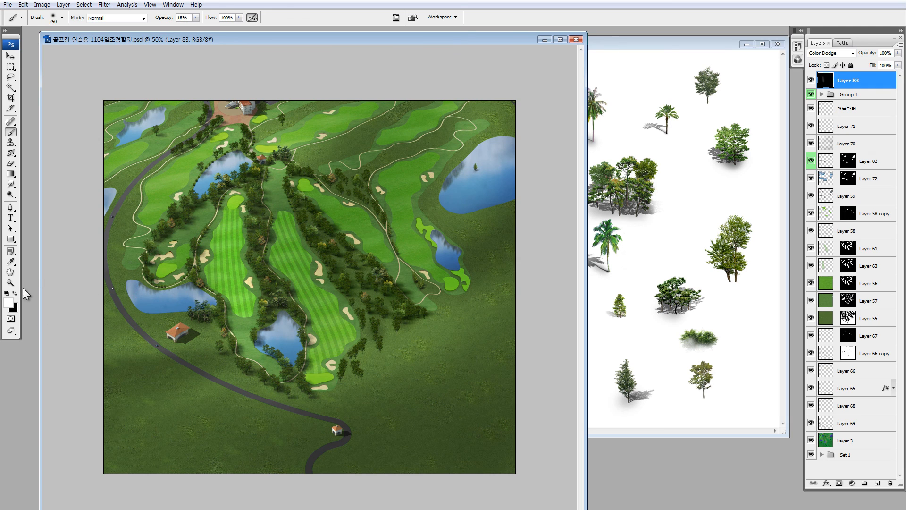
key("ctrl+z")
- Set the foreground colour to the pale cream fffeeb
left_click(8, 303)
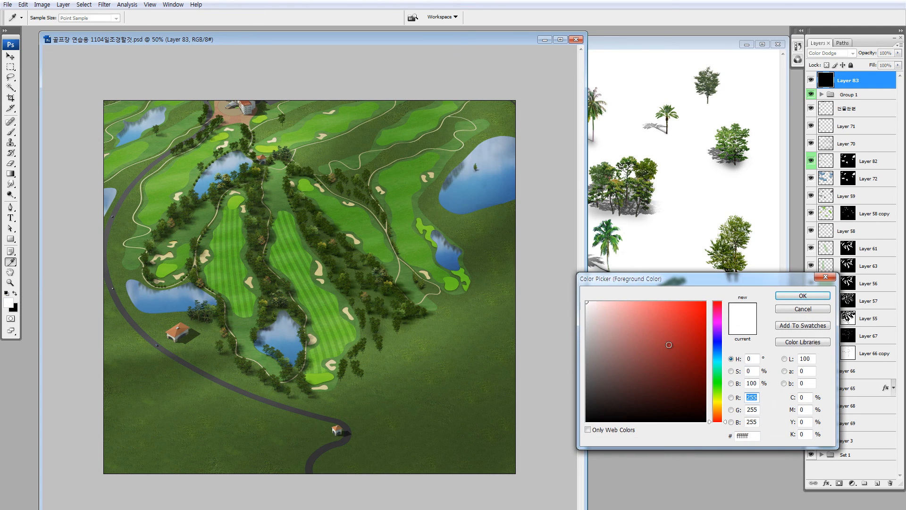
left_click(595, 308)
left_click(719, 402)
left_click(595, 301)
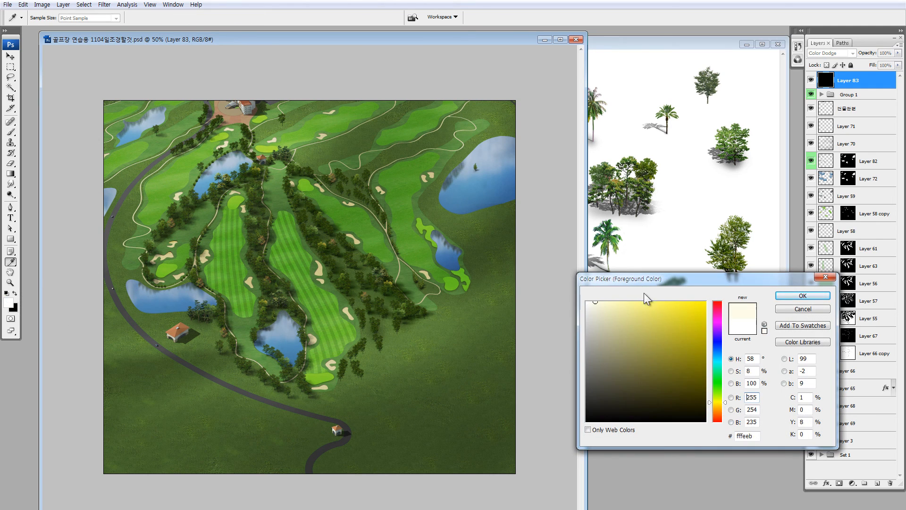
left_click(788, 296)
- Paint cream highlights along both striped fairways and the two fairways to the east of them
left_click_drag(225, 210, 244, 330)
key("ctrl+z")
mouse_move(229, 215)
left_mouse_down()
mouse_move(230, 282)
mouse_move(247, 340)
left_mouse_up()
left_click_drag(277, 224, 328, 343)
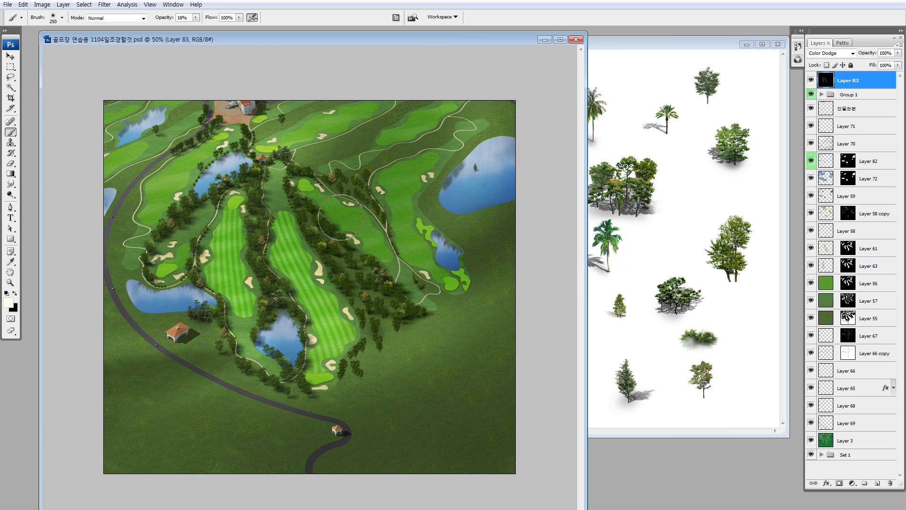
mouse_move(326, 197)
left_mouse_down()
mouse_move(380, 249)
mouse_move(437, 268)
mouse_move(408, 224)
mouse_move(401, 187)
left_mouse_up()
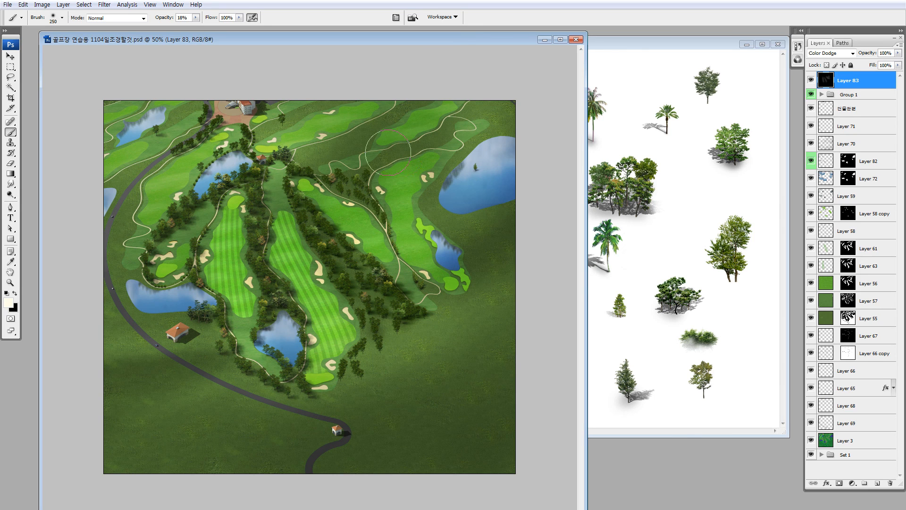
- Try painting small highlights on the western pond and the pond between the striped fairways with an 80 px brush
key("bracketleft")
key("bracketleft")
key("bracketleft")
key("bracketleft")
key("bracketleft")
key("bracketleft")
key("bracketleft")
left_click_drag(141, 293, 200, 299)
key("ctrl+z")
key("ctrl+z")
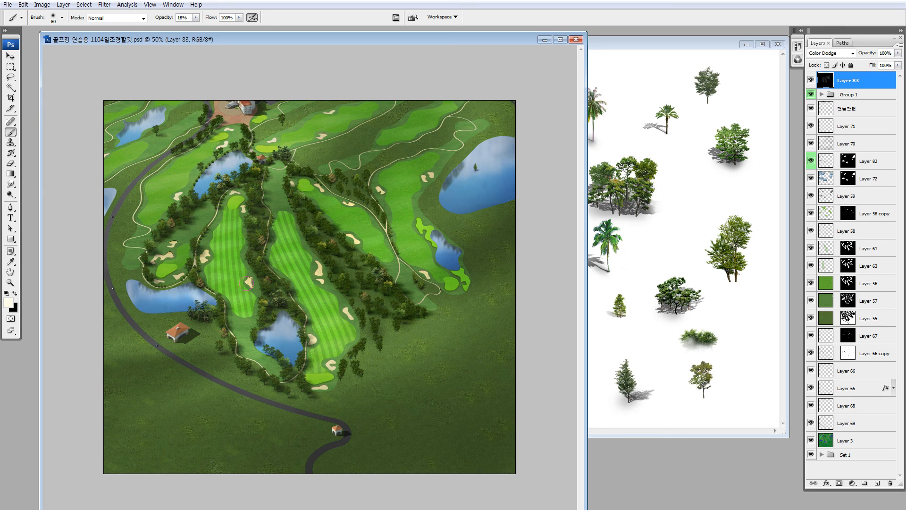
left_click_drag(277, 336, 289, 331)
key("ctrl+z")
- Paint highlights with a 200 px brush on the northern pond, the pond between the striped fairways and the large eastern pond
key("bracketright")
key("bracketright")
key("bracketright")
key("bracketright")
key("bracketright")
key("bracketright")
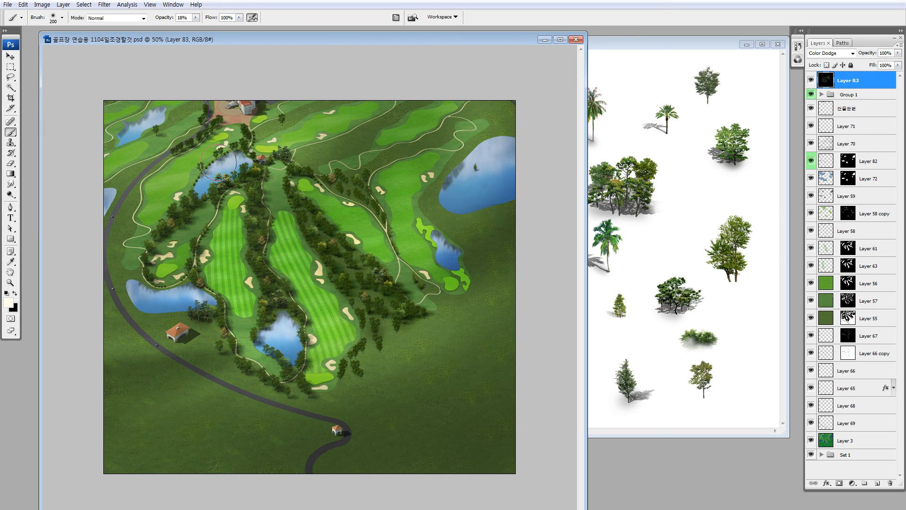
left_click_drag(219, 163, 236, 154)
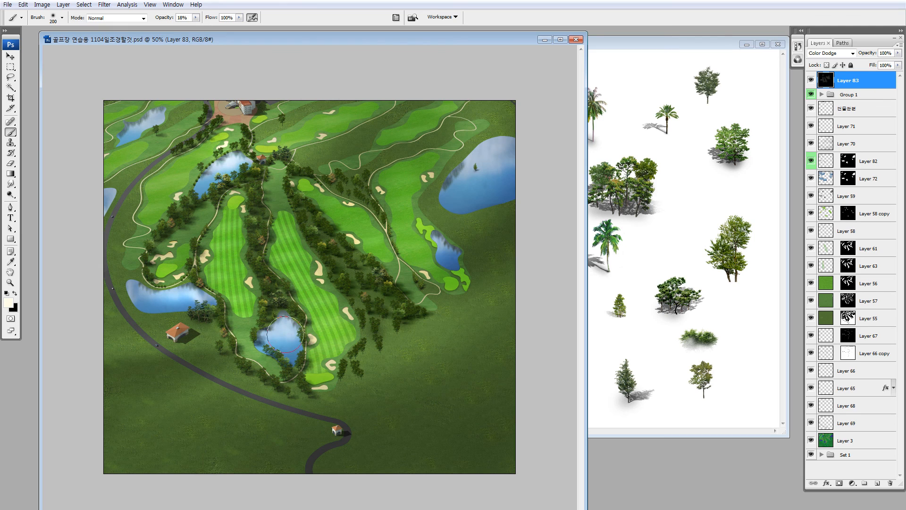
left_click_drag(286, 334, 287, 320)
left_click_drag(468, 170, 493, 154)
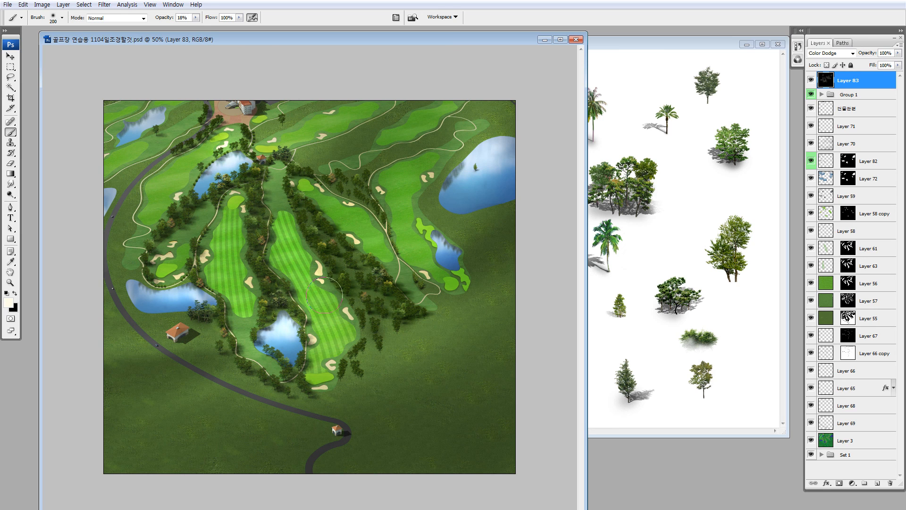
- Brighten the striped fairway, the fairway beside the northern pond and the fairway east of the clubhouse with cream highlights
left_click(330, 311)
mouse_move(151, 208)
left_mouse_down()
mouse_move(157, 186)
mouse_move(221, 141)
left_mouse_up()
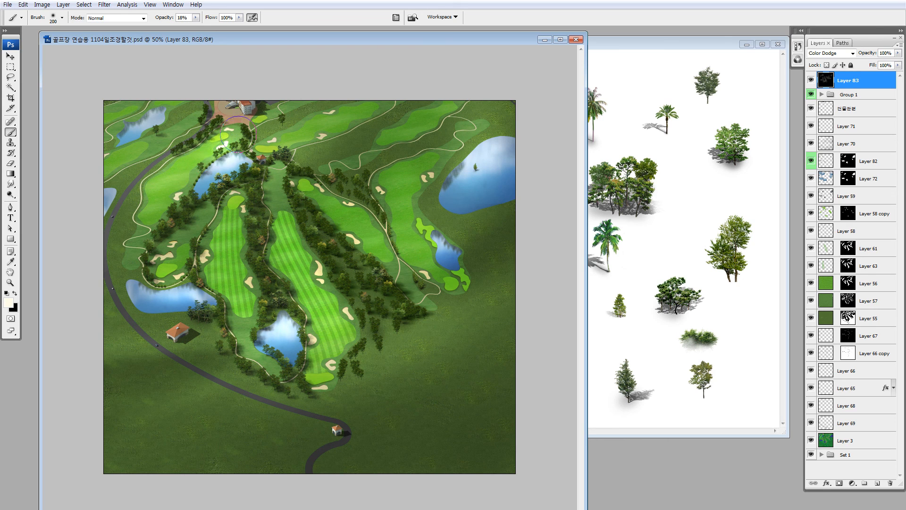
key("ctrl+z")
left_click_drag(188, 170, 217, 150)
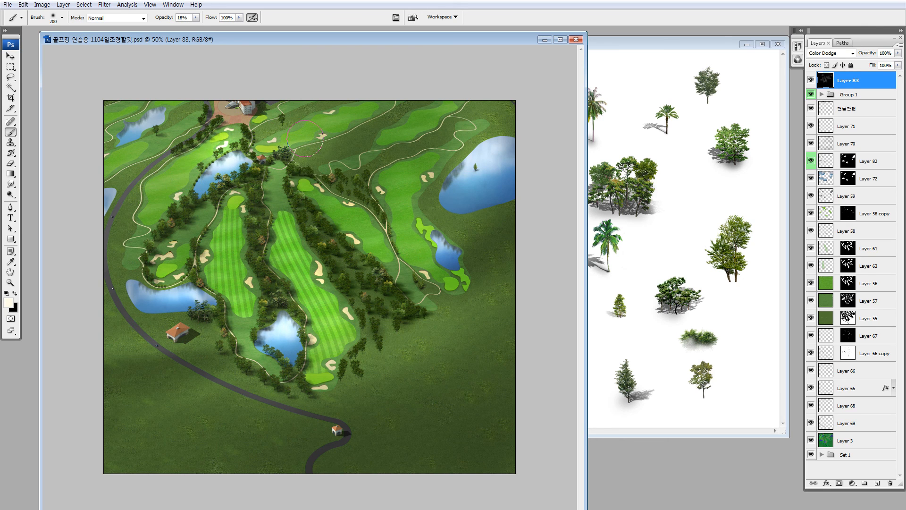
left_click_drag(268, 137, 297, 129)
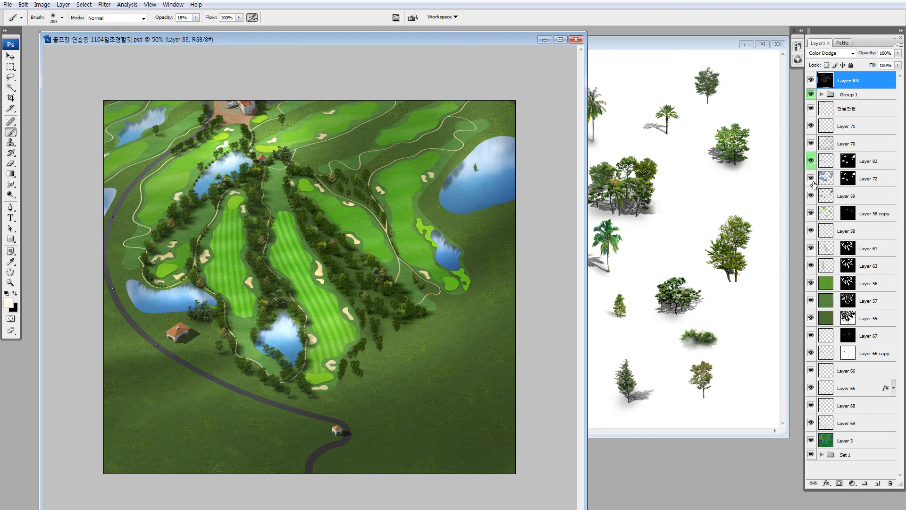
- Toggle the visibility of the Color Dodge layer and the layers below it to compare the rendering
mouse_move(811, 80)
left_mouse_down()
mouse_move(811, 126)
mouse_move(811, 80)
left_mouse_up()
left_click(811, 143)
left_click(811, 144)
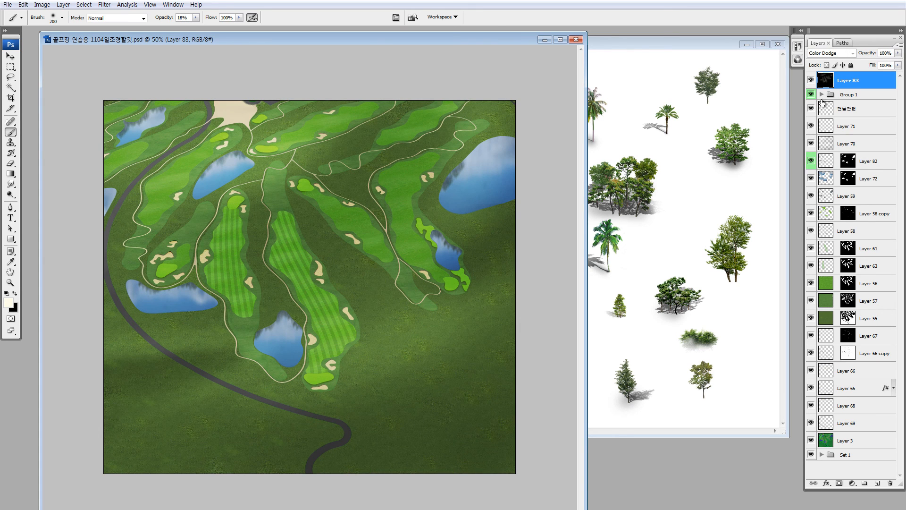
- Add light cream highlights to the northwestern fairway and the fairway east of the striped ones
left_click_drag(152, 193, 346, 125)
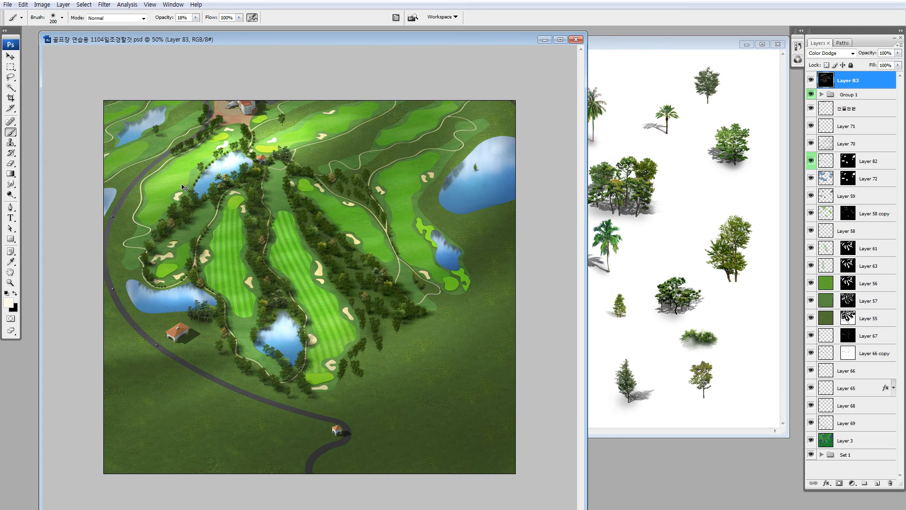
key("ctrl+z")
left_click_drag(147, 150, 166, 141)
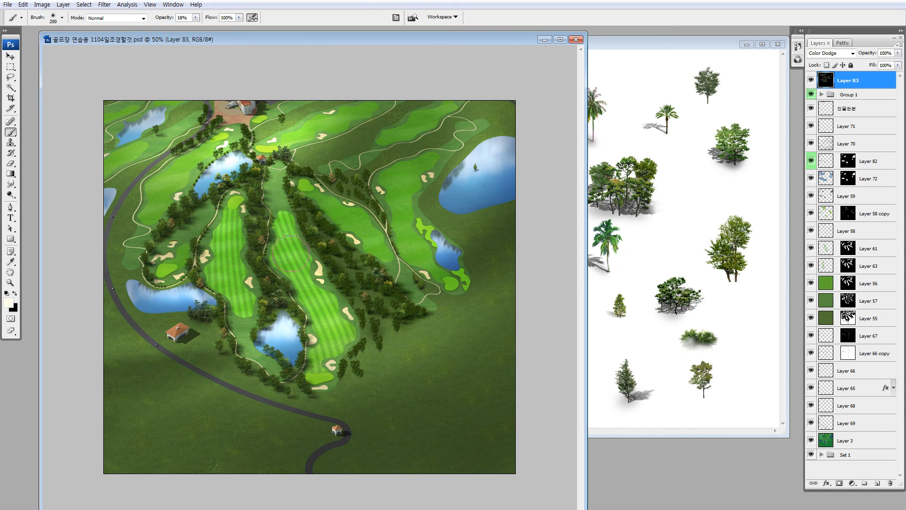
left_click(327, 210)
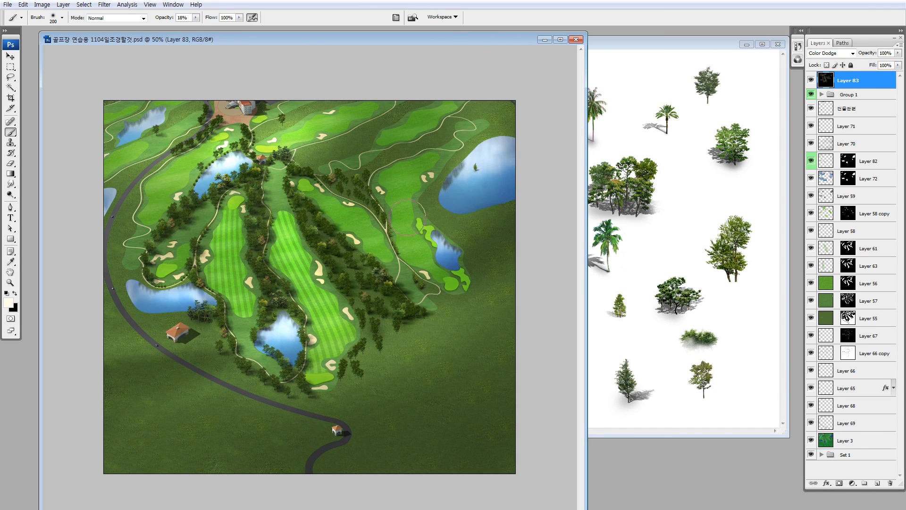
- Compare the whole image with the Color Dodge highlight layer hidden and shown
key("ctrl+minus")
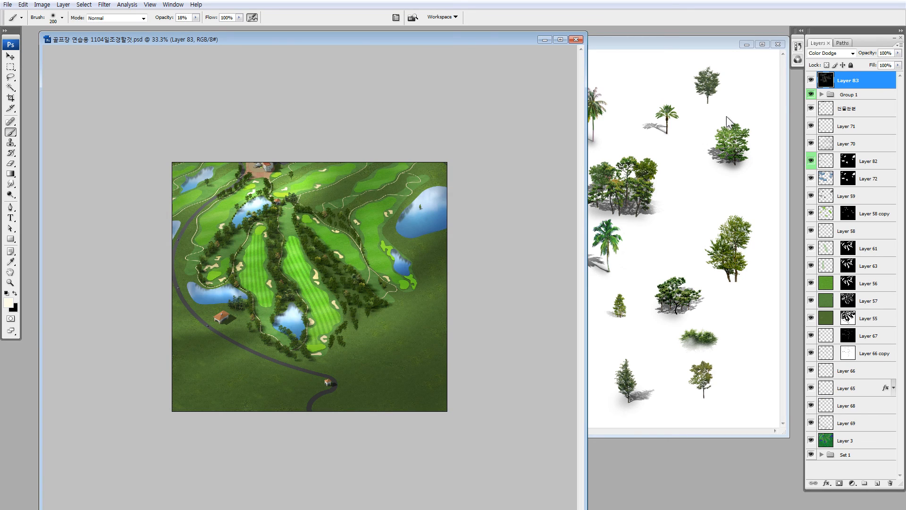
left_click(811, 79)
left_click(811, 80)
left_click(811, 80)
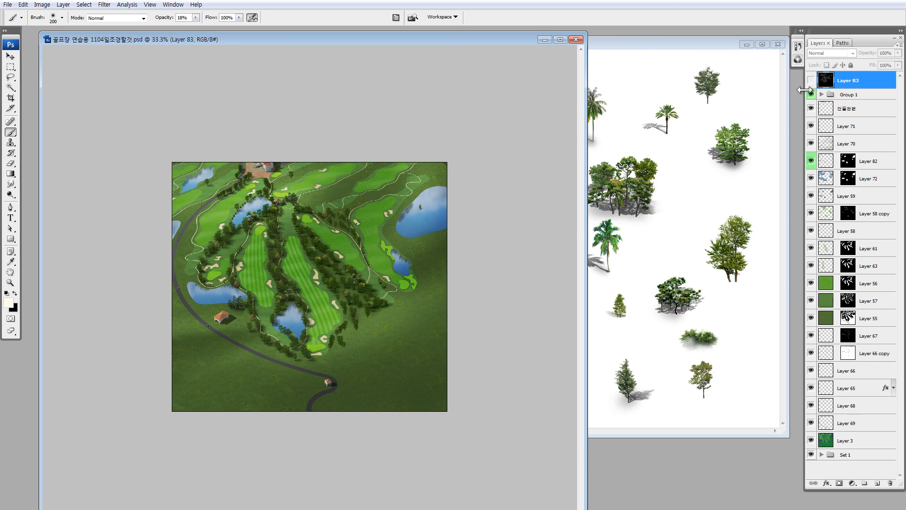
left_click(811, 80)
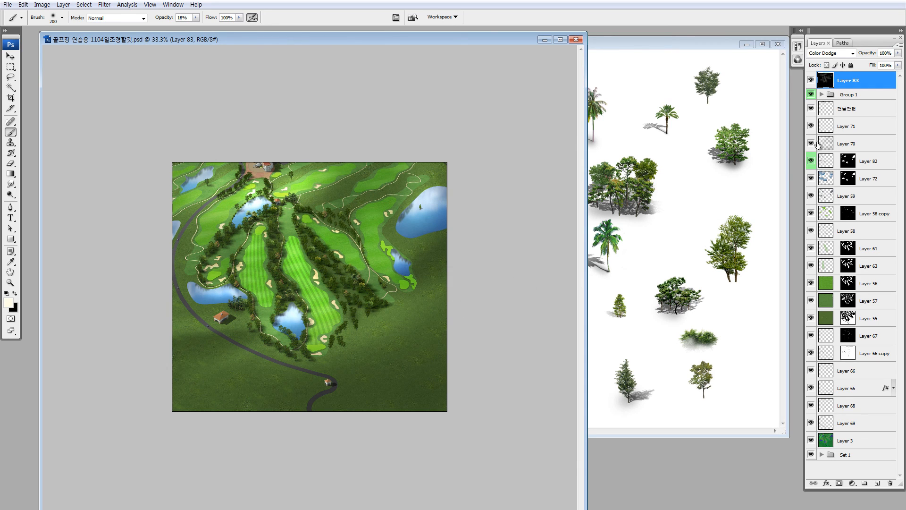
- Create a soft selection of the image's lower part with a vertical black-to-white gradient in Quick Mask mode
key("q")
key("d")
key("g")
left_click_drag(360, 142, 358, 415)
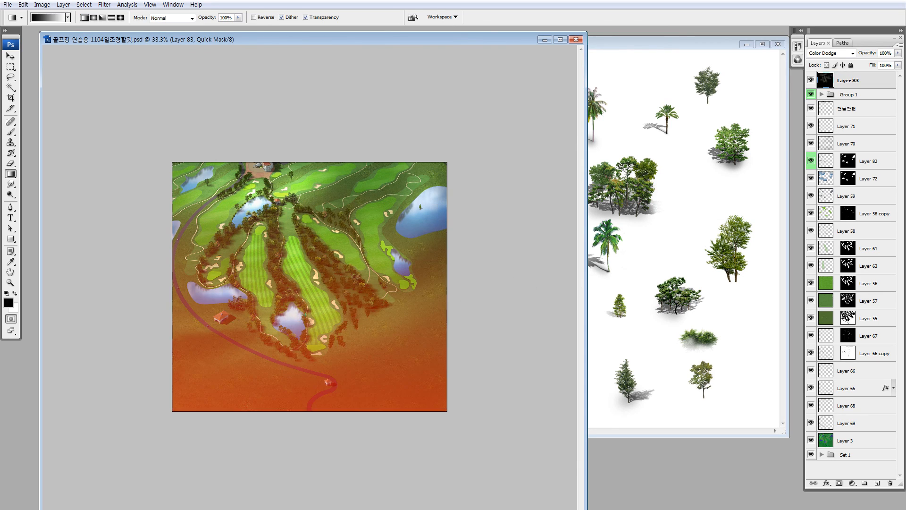
key("q")
key("x")
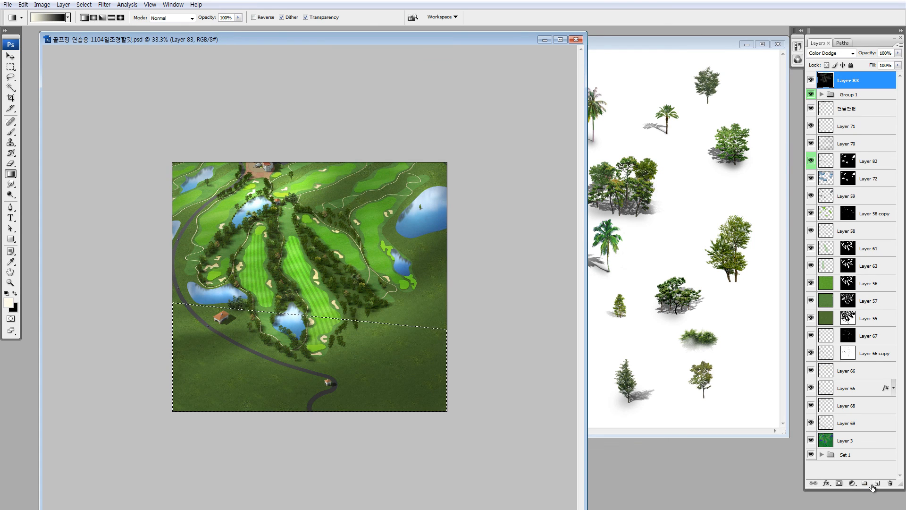
- Fill the selection with cream on a new layer, deselect, and raise the layer's Lightness to the maximum
left_click(879, 482)
key("alt+BackSpace")
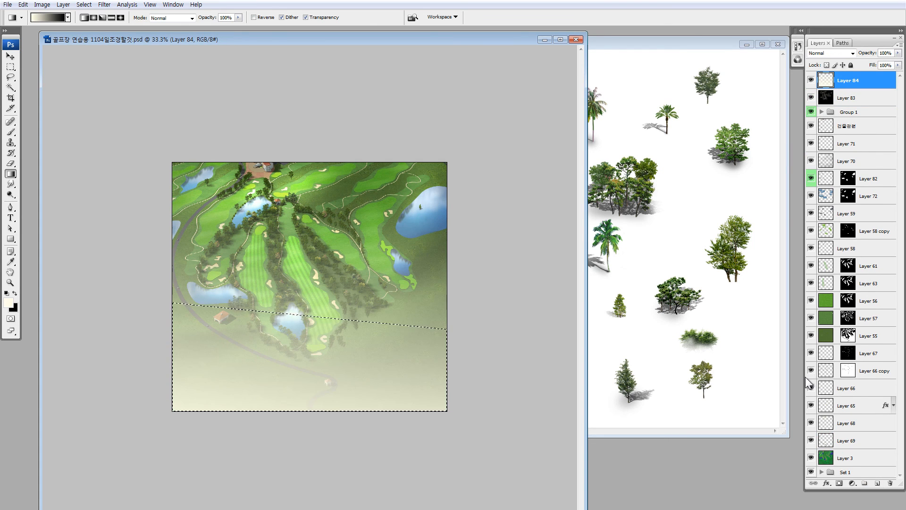
key("ctrl+d")
key("ctrl+u")
left_click_drag(678, 284, 725, 283)
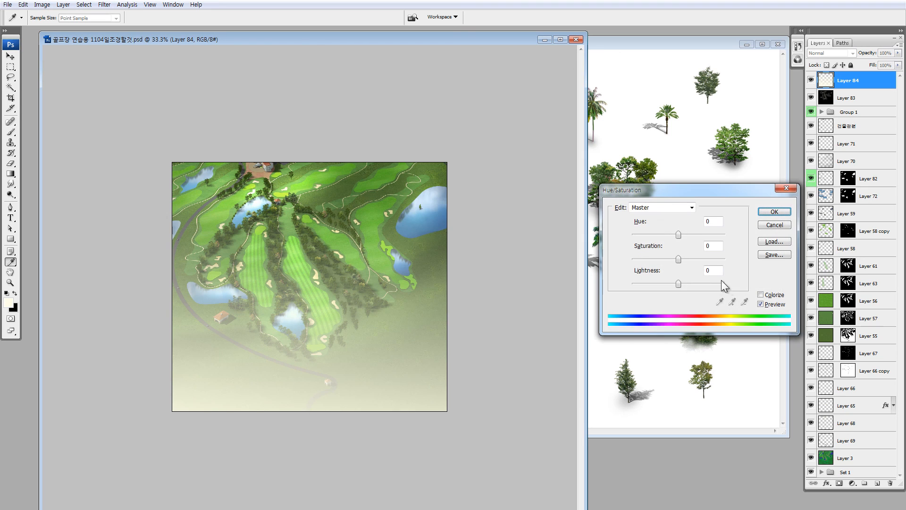
left_click(775, 212)
- Scale the white gradient layer to 62.1% height against the image's lower edge and turn it black
key("ctrl+t")
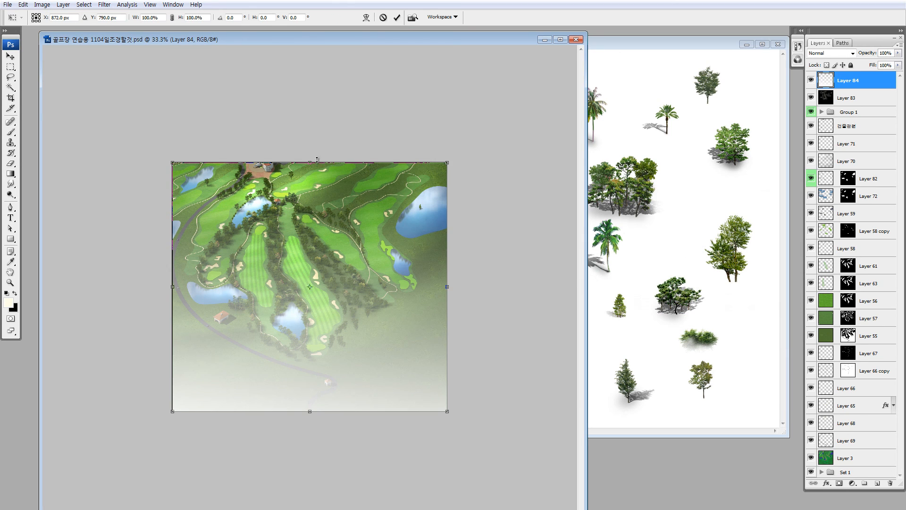
left_click_drag(309, 202, 330, 257)
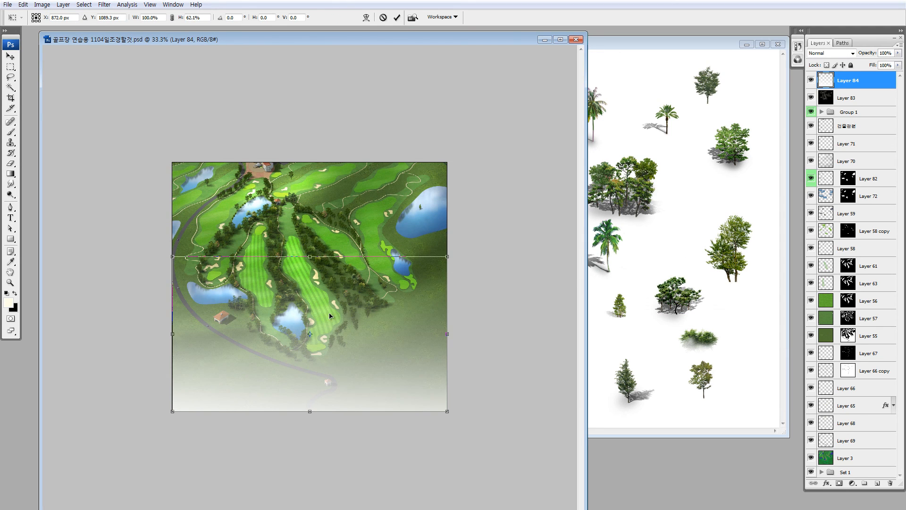
double_click(330, 321)
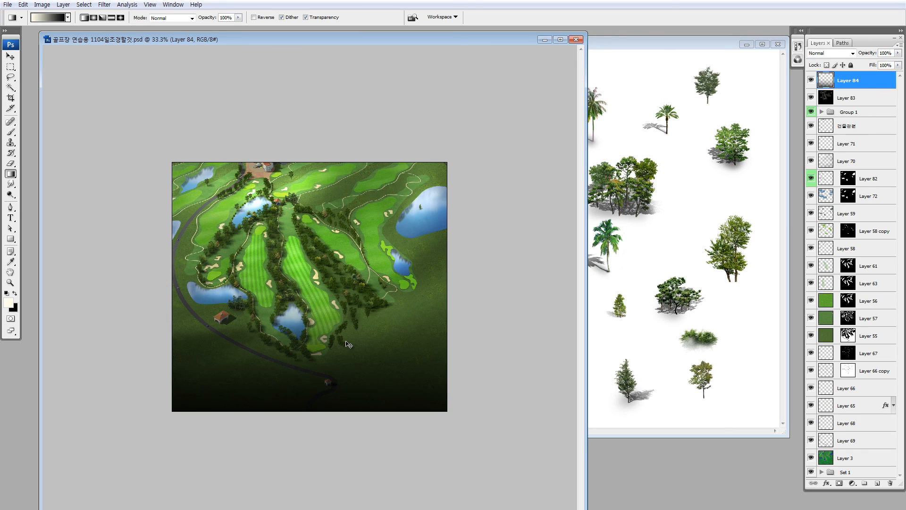
- Duplicate the dark gradient layer onto the image's upper edge and flip the copy horizontally
left_click_drag(355, 394, 338, 173)
key("ctrl+t")
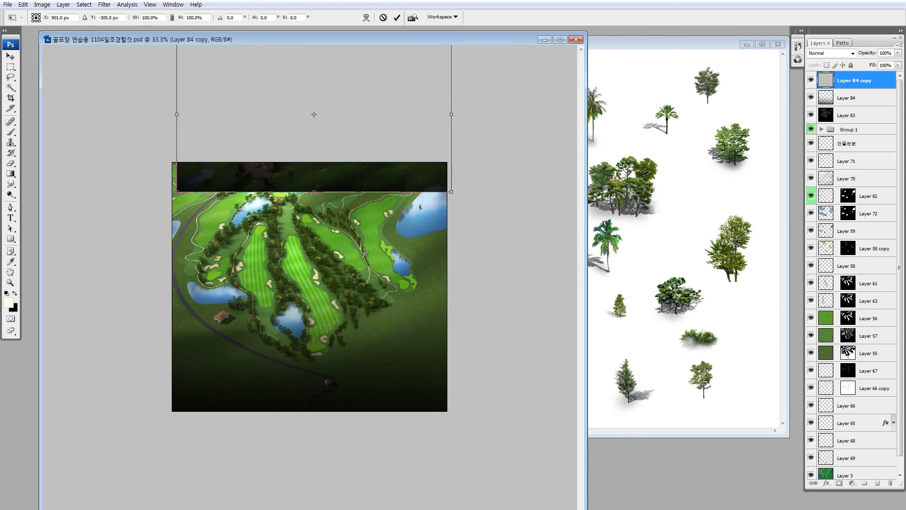
right_click(337, 166)
left_click(371, 293)
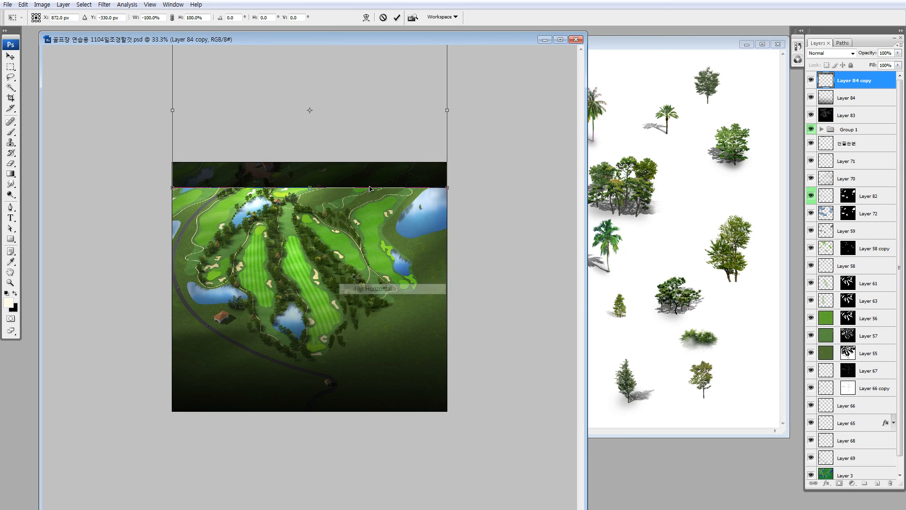
key("Return")
key("g")
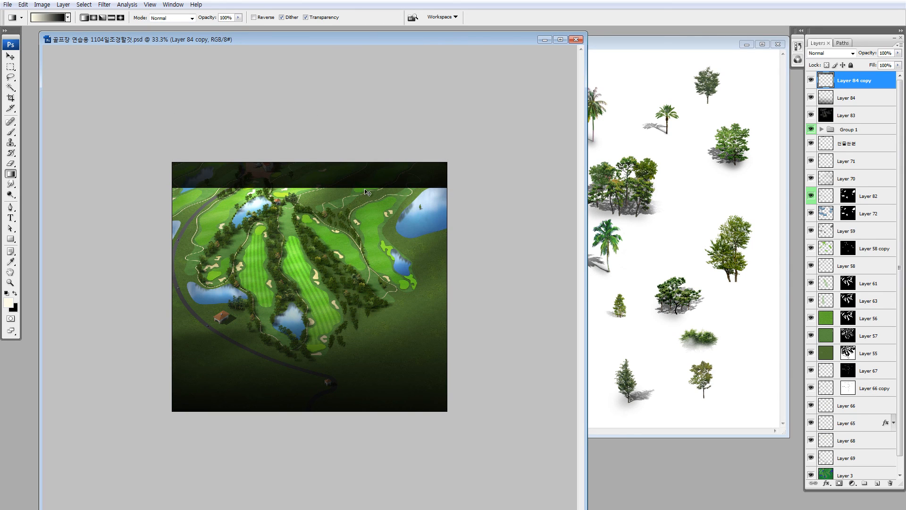
- Flip the gradient copy vertically and place it across the image's upper half, so it fades downward from the upper edge
key("ctrl+t")
right_click(360, 173)
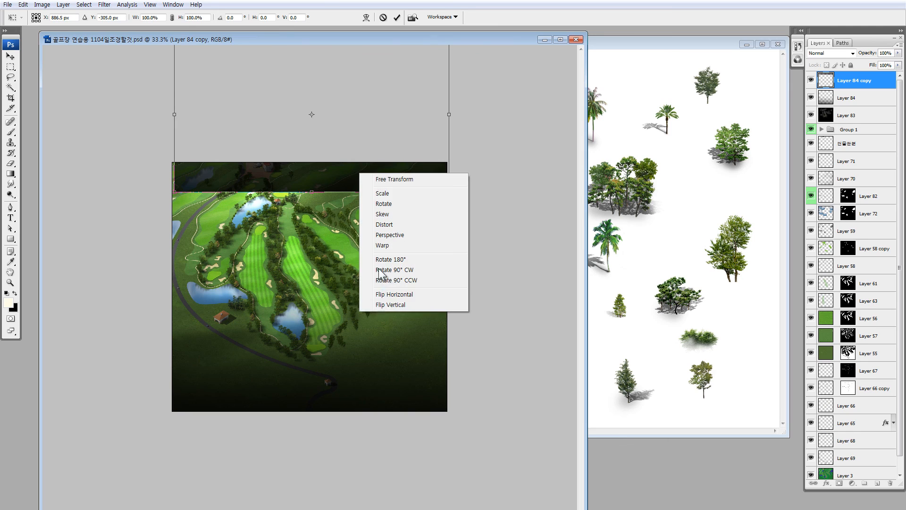
left_click(389, 304)
key("Return")
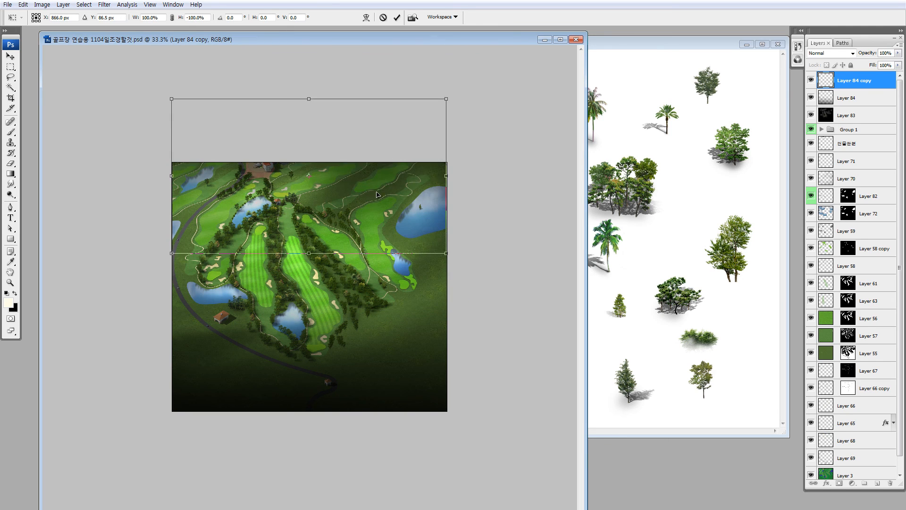
- Turn the upper gradient copy white and scale its width to 115.3% to span the whole image
key("g")
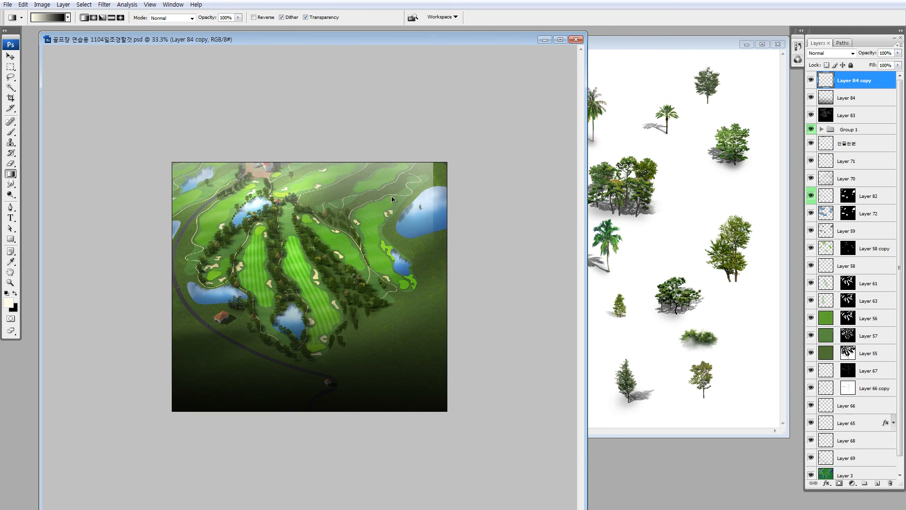
key("ctrl+t")
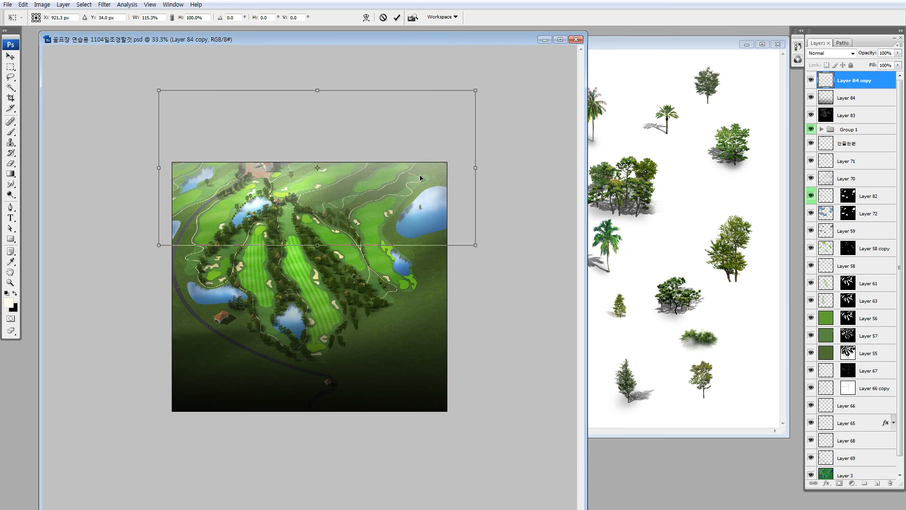
key("Return")
- Try to make a freehand lasso selection over the right part of the white gradient
key("l")
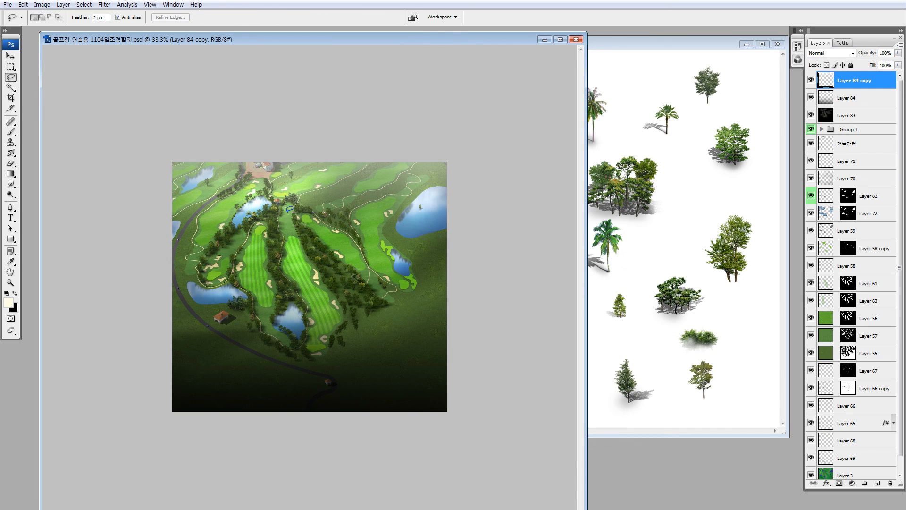
left_click_drag(289, 210, 438, 283)
left_click_drag(453, 189, 458, 187)
key("Return")
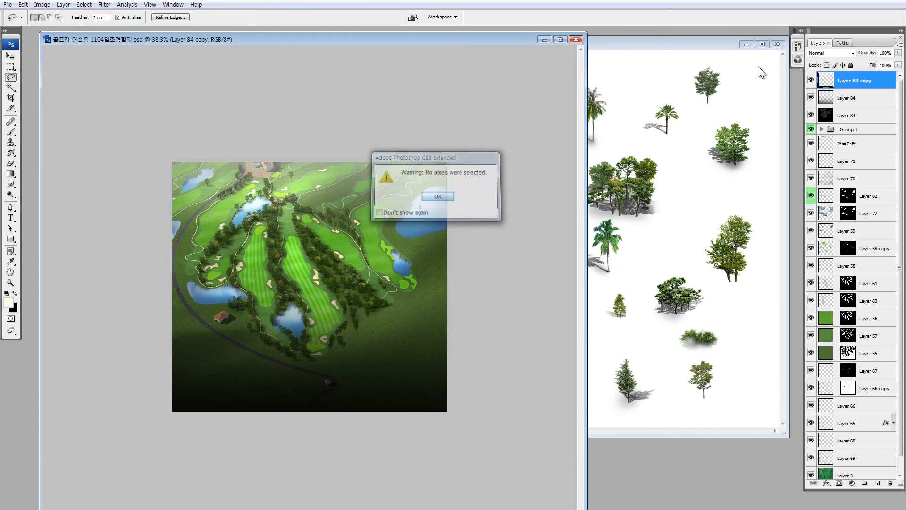
- Identify the dark gradient layer, Layer 84, by toggling visibility, and soften it over the road and houses with an 800 px Eraser at 42% opacity
left_click(811, 81)
left_click(811, 82)
left_click(813, 99)
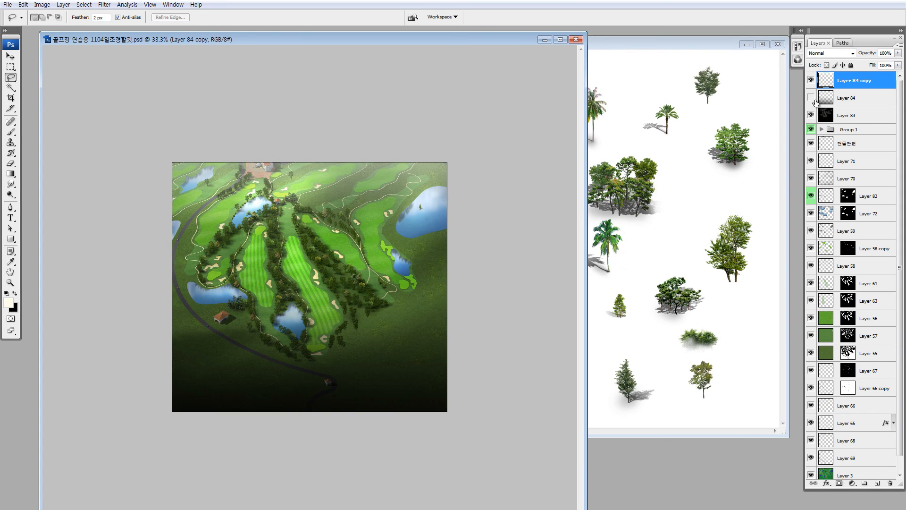
left_click(812, 98)
left_click(819, 101)
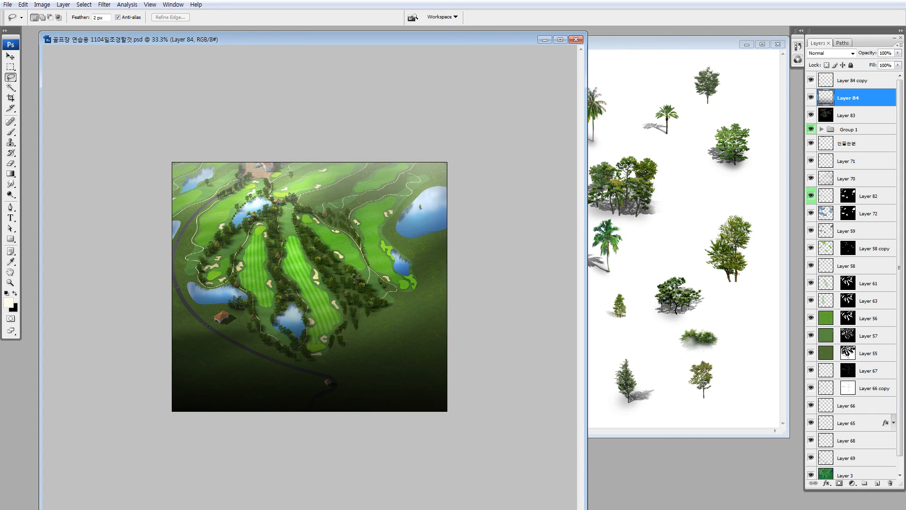
key("e")
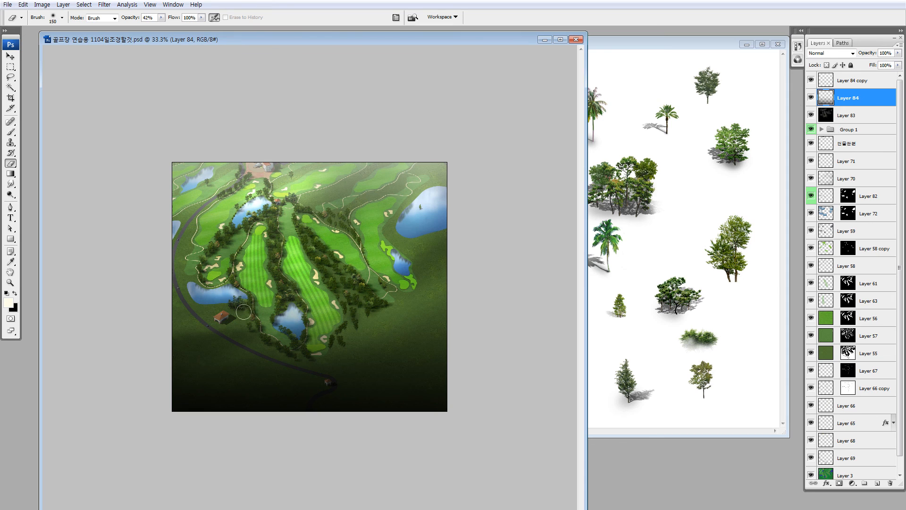
key("bracketright")
key("bracketright")
key("bracketright")
key("bracketright")
key("bracketright")
key("bracketright")
key("bracketright")
key("bracketright")
key("bracketright")
mouse_move(209, 276)
left_mouse_down()
mouse_move(302, 356)
mouse_move(356, 286)
mouse_move(267, 297)
mouse_move(305, 348)
mouse_move(349, 279)
mouse_move(262, 333)
mouse_move(270, 317)
left_mouse_up()
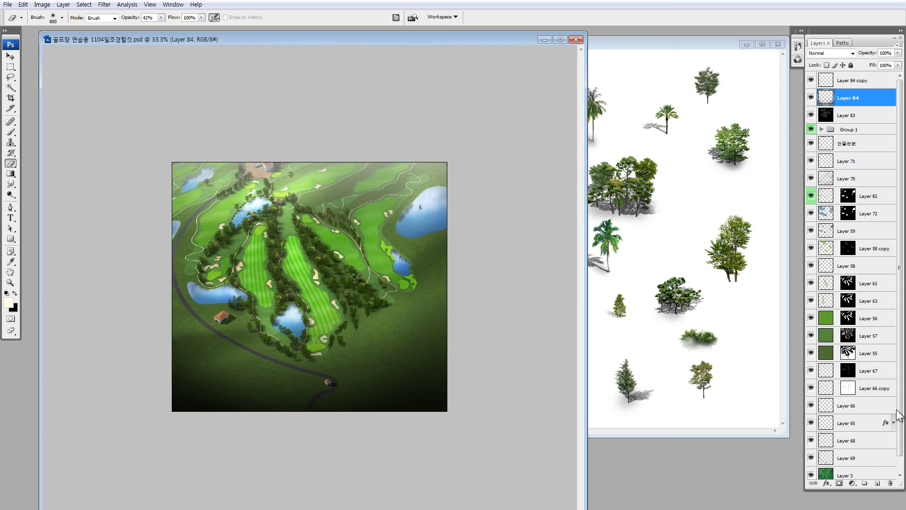
- Isolate the base Layer 3 and turn the layers above it back on progressively up to Layer 84
scroll(849, 449, "down", 1)
left_click(811, 460, "alt")
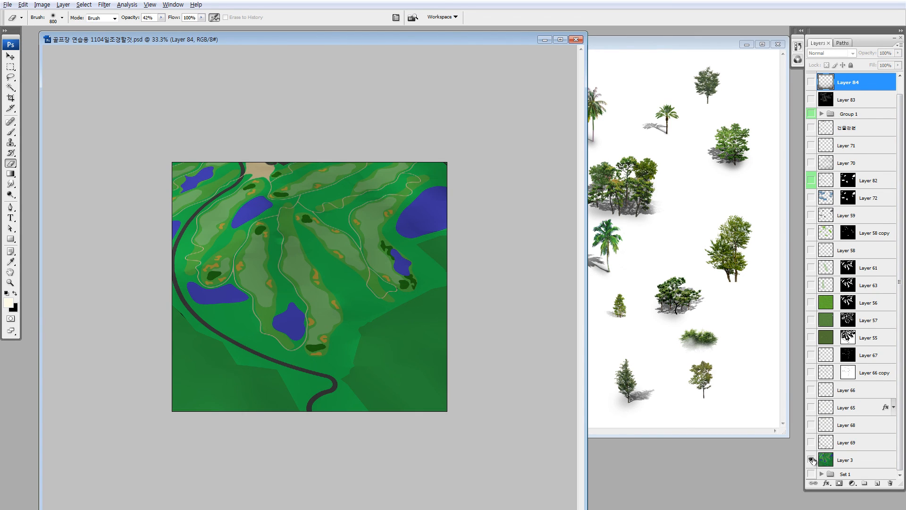
left_click_drag(812, 443, 814, 372)
left_click_drag(814, 341, 811, 83)
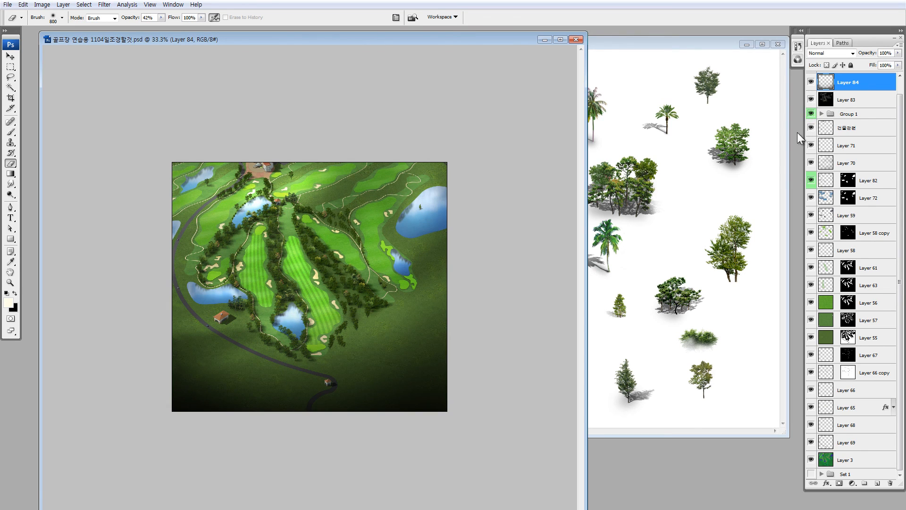